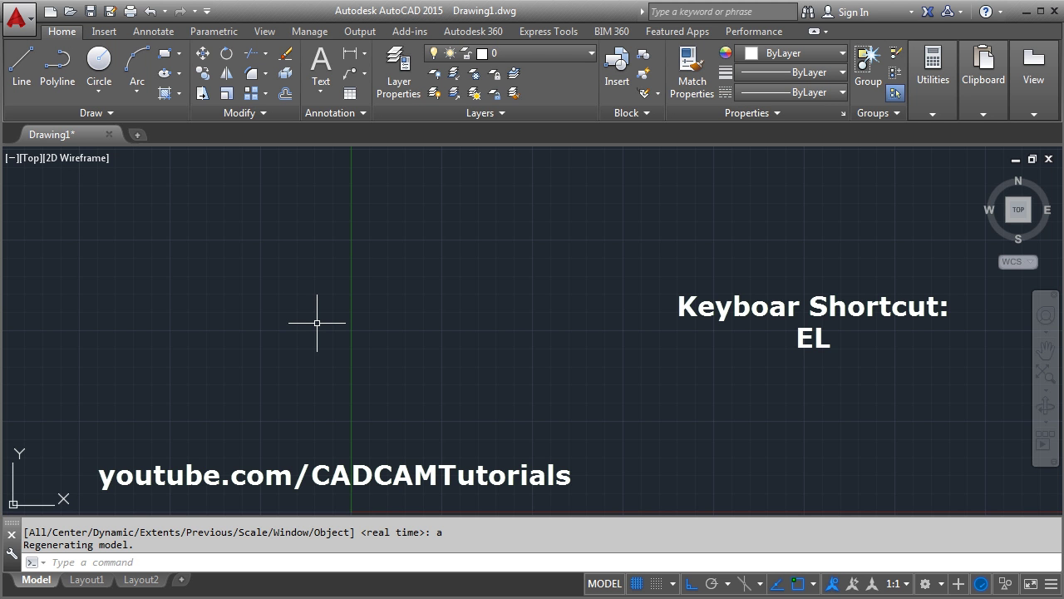
text(EL)
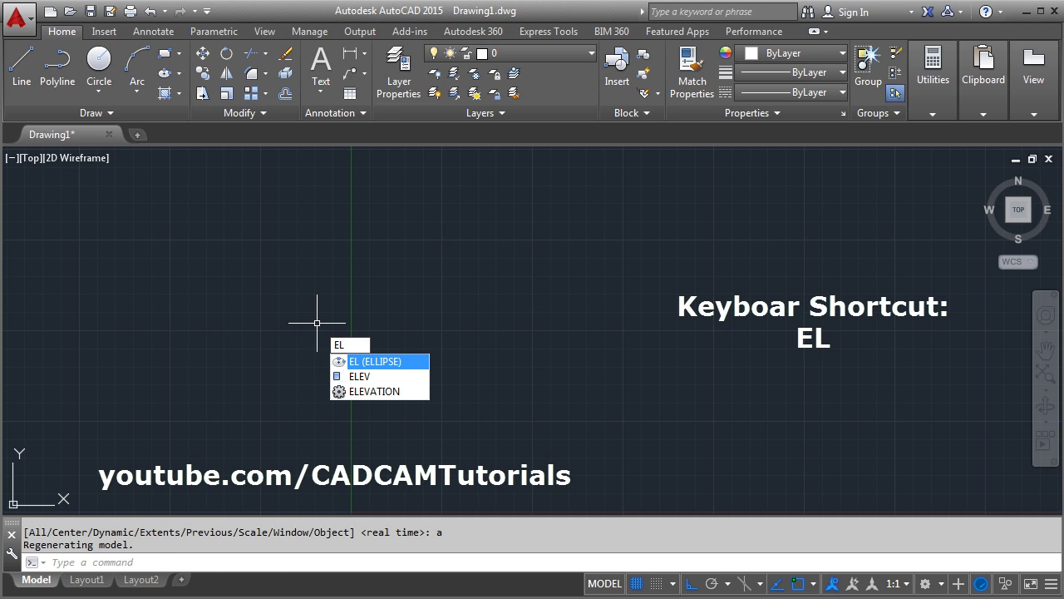
key(Return)
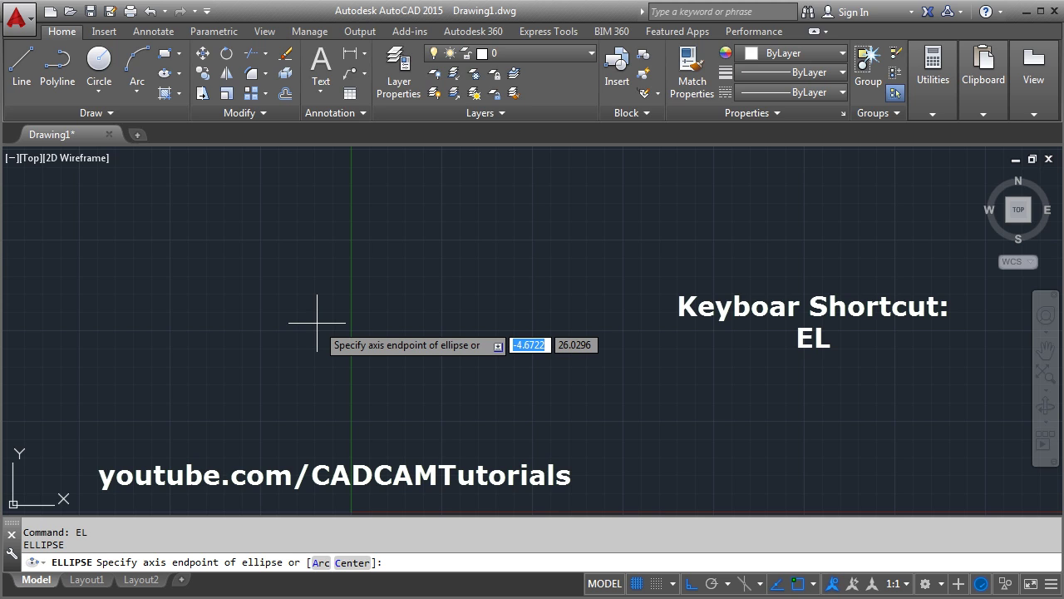
key(Escape)
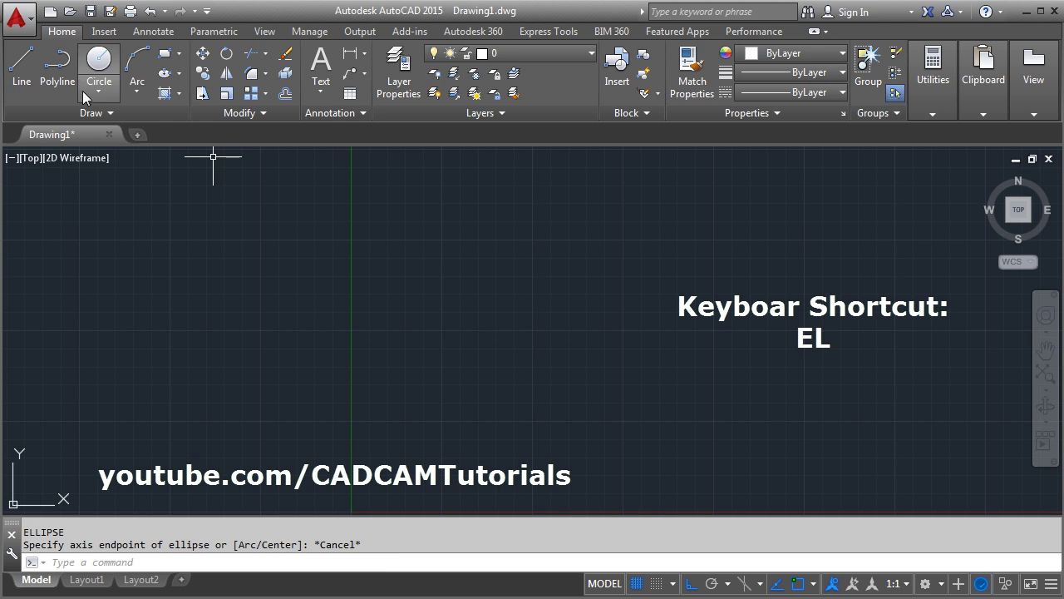
- Draw a centre-based ellipse across the green Y axis with a horizontal semi-axis of 20 and a vertical semi-axis of 10
click(166, 76)
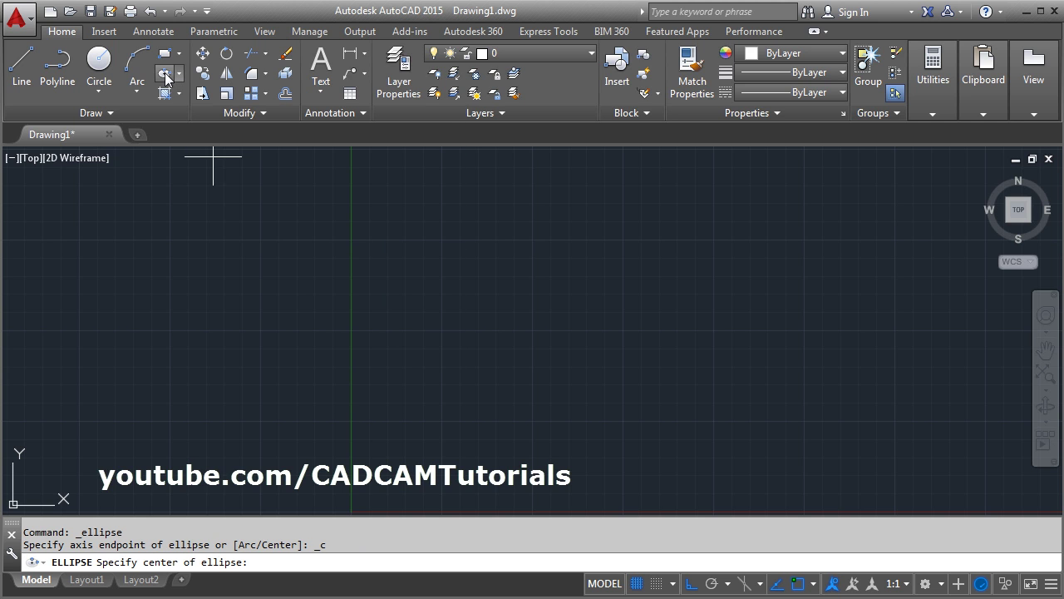
click(283, 280)
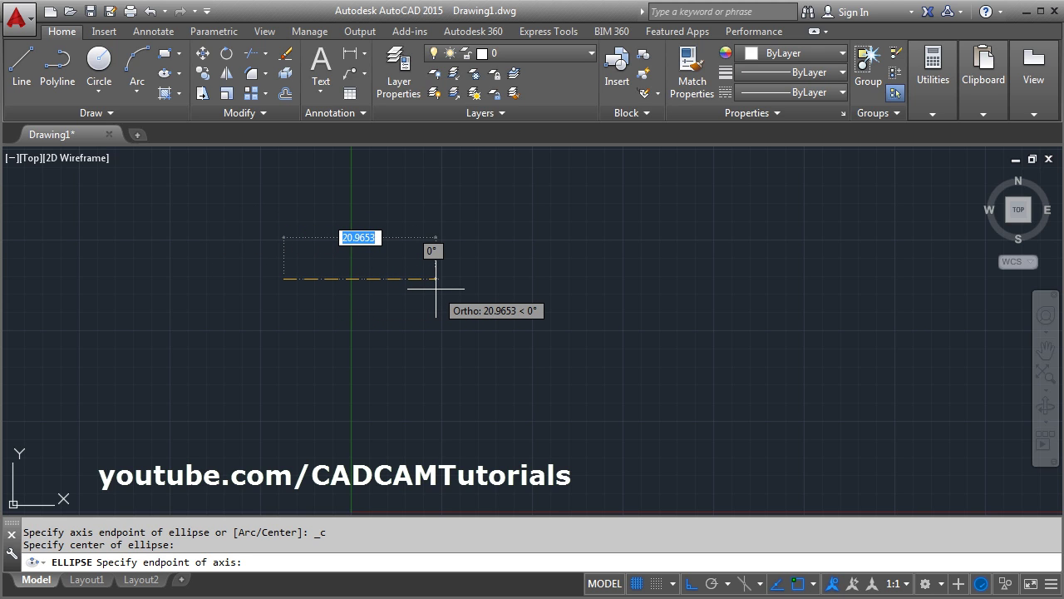
text(20)
key(Return)
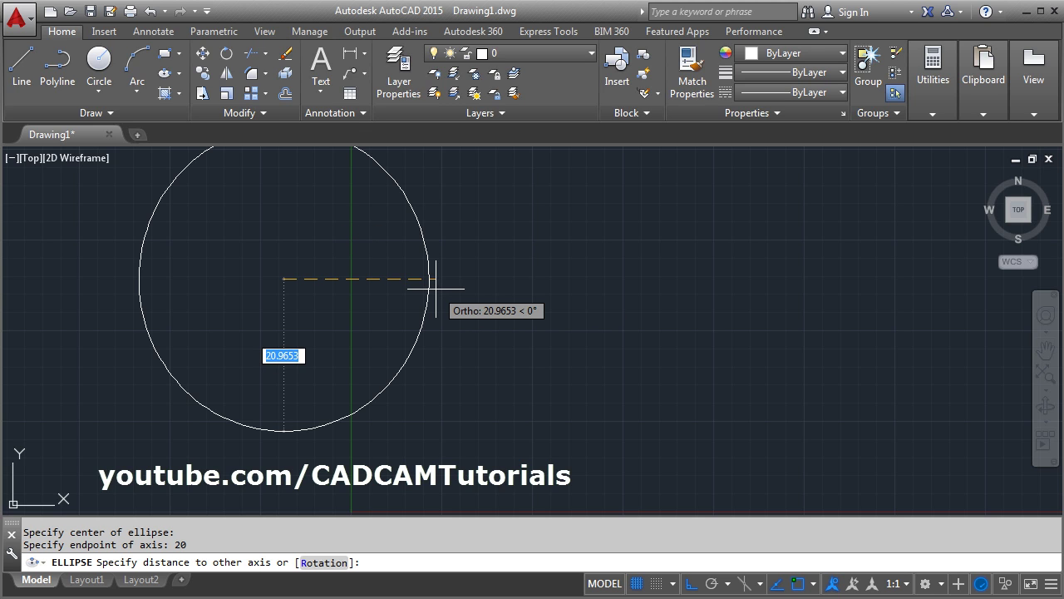
text(10)
key(Return)
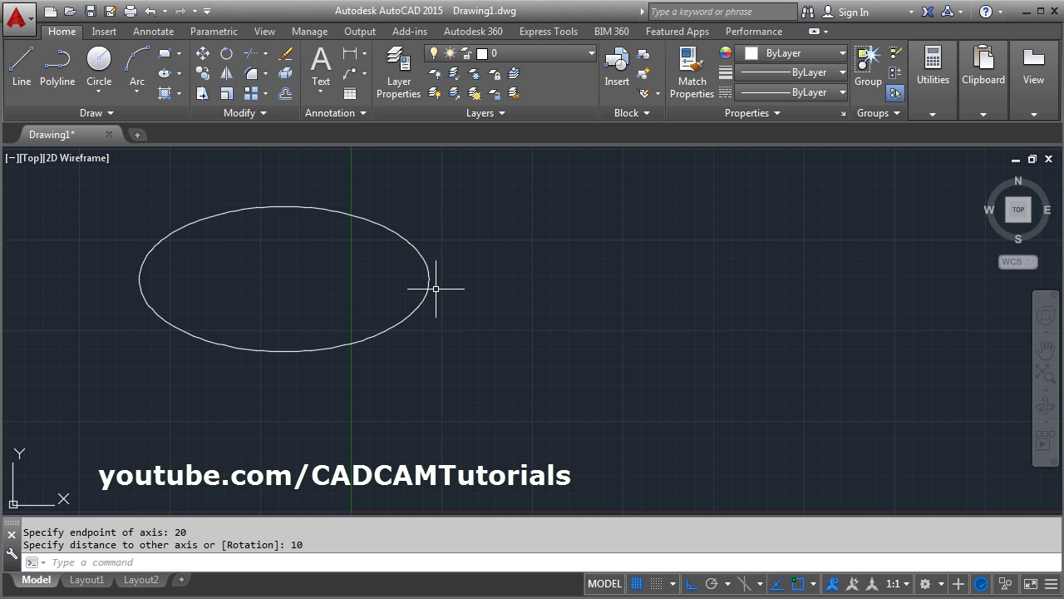
- Add linear dimensions from the ellipse's centre to its right quadrant and to its bottom quadrant, placed along the semi-axes
click(363, 53)
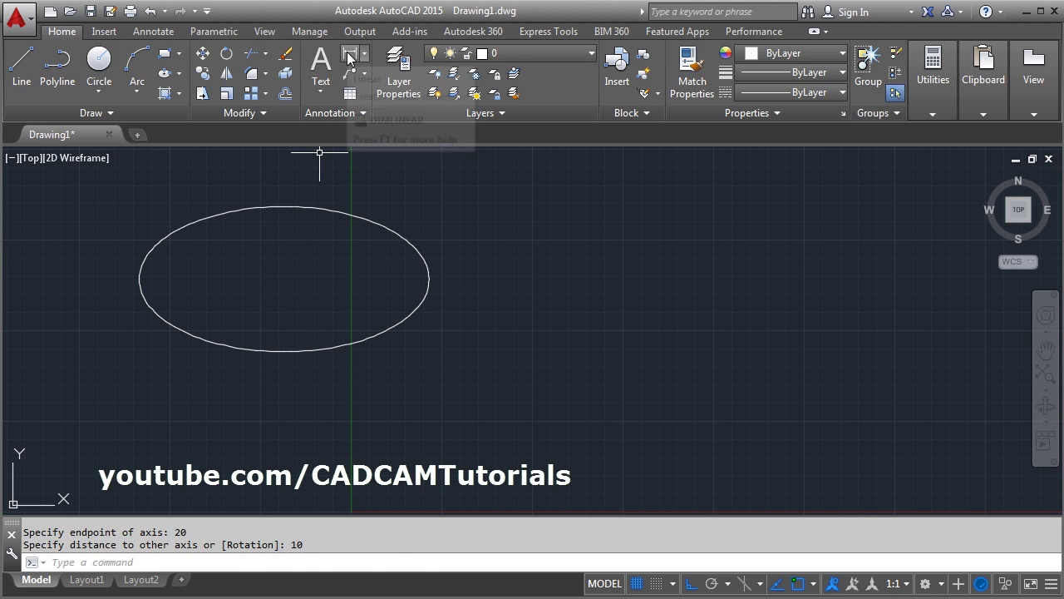
click(382, 72)
click(284, 278)
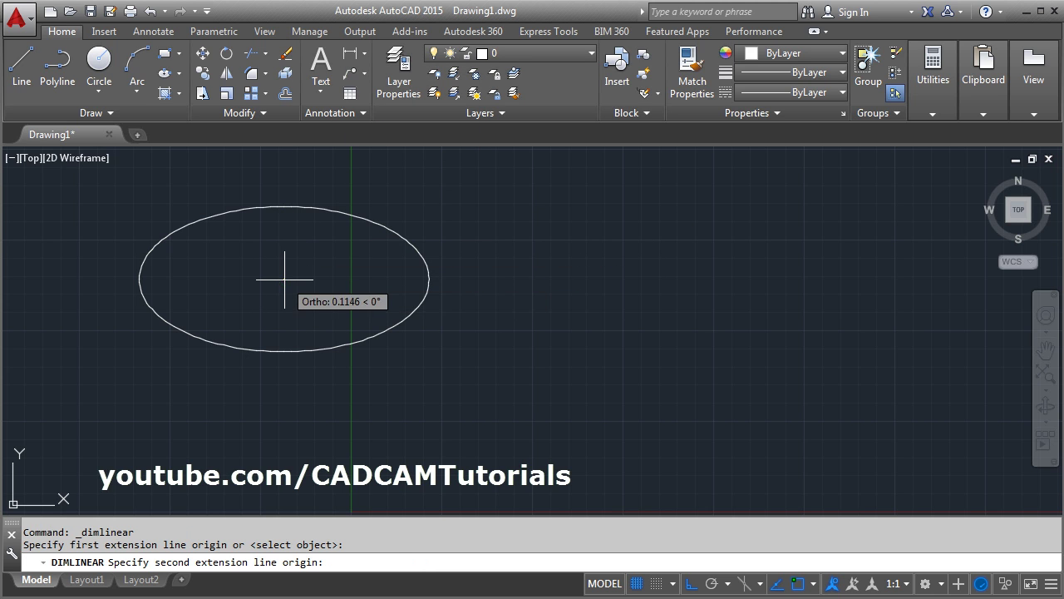
click(429, 278)
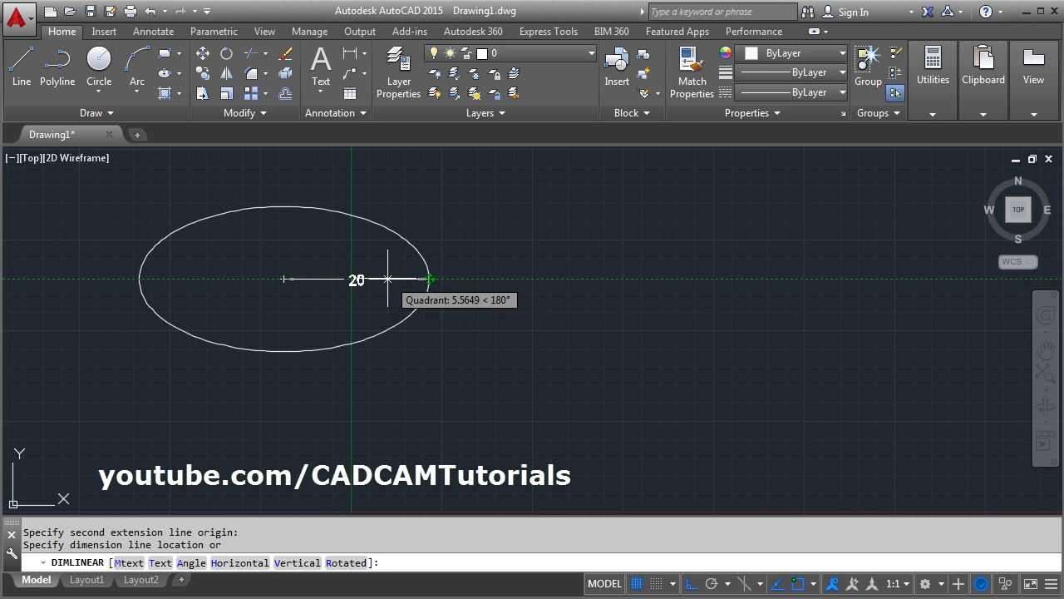
click(429, 279)
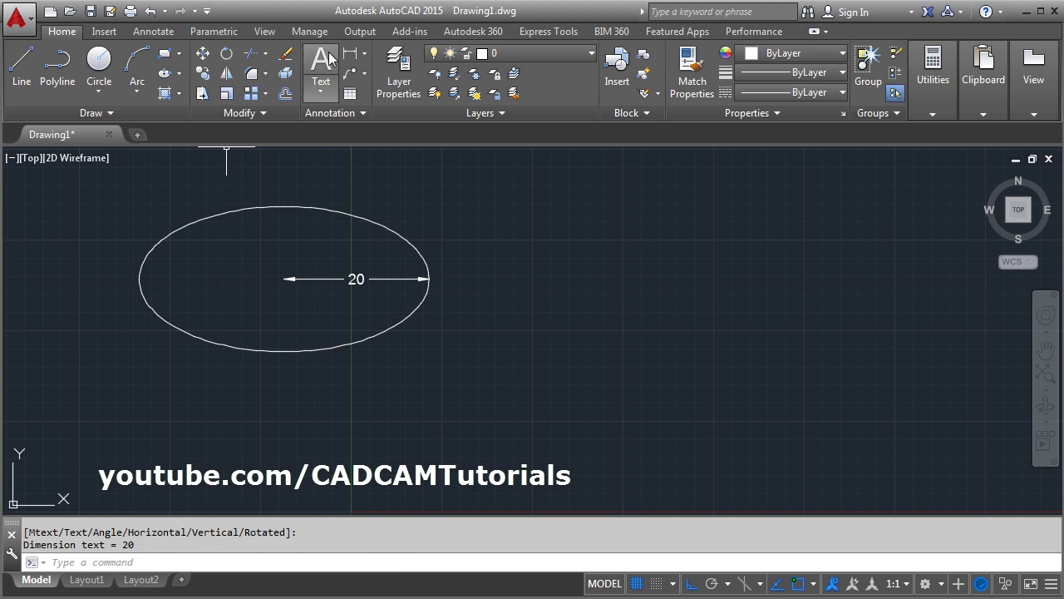
click(349, 53)
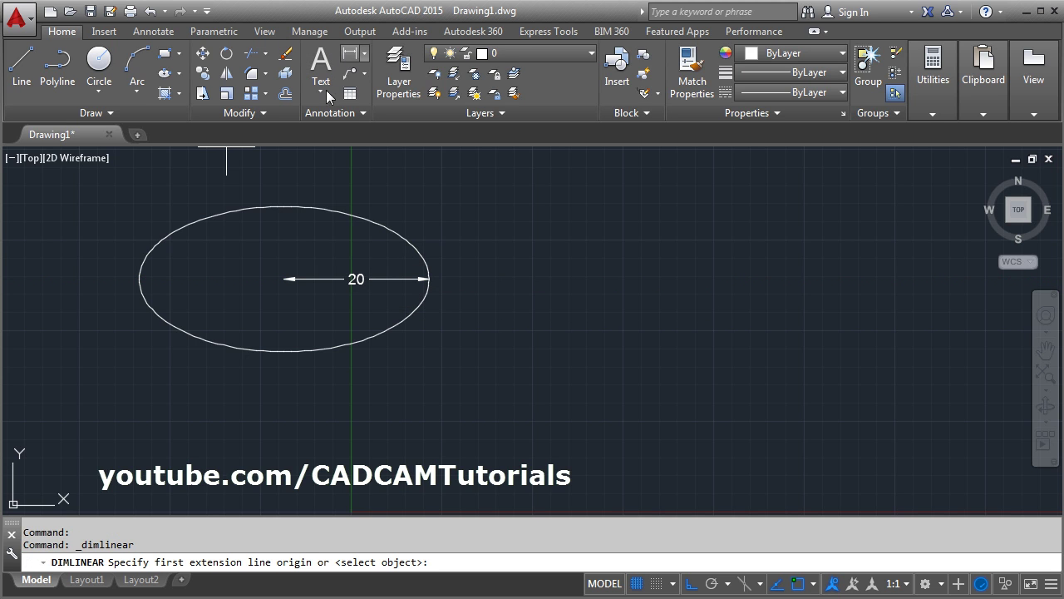
click(284, 279)
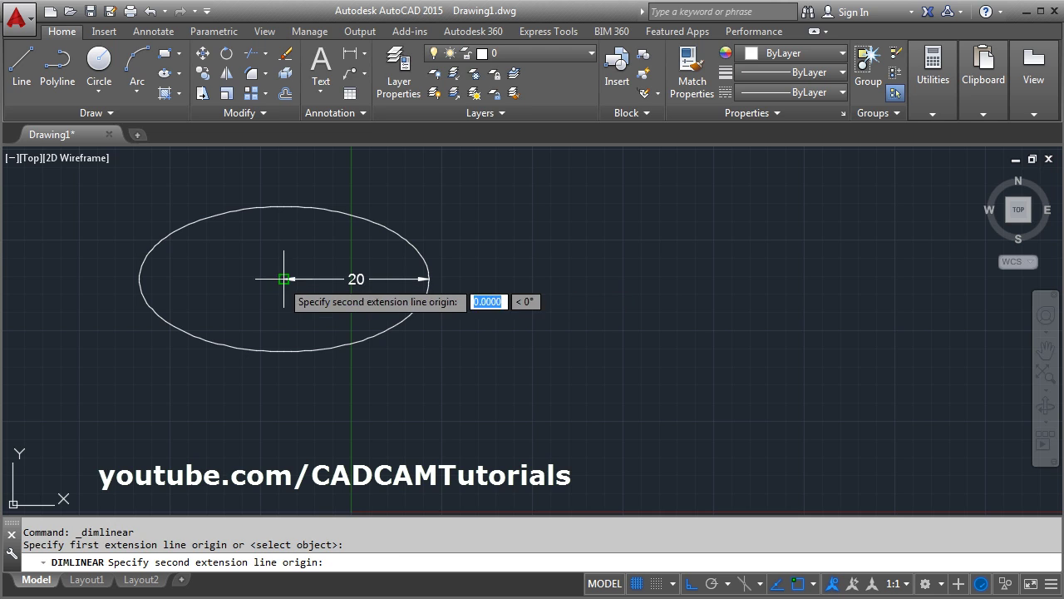
click(284, 350)
click(282, 350)
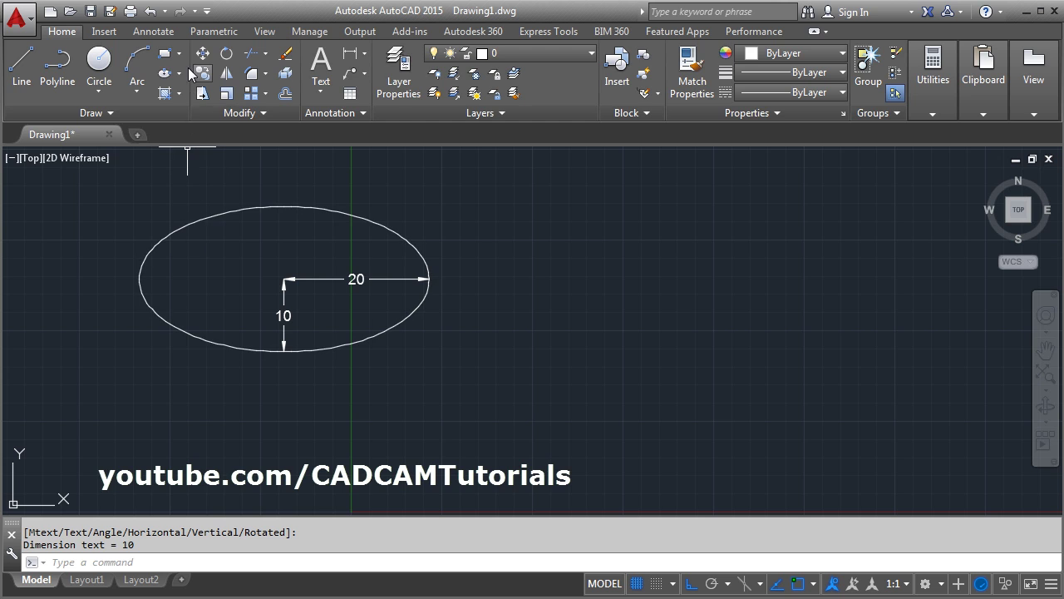
- Draw an Axis, End ellipse to the right of the first one, with a horizontal axis of 30 and other-axis distance of 10
click(179, 74)
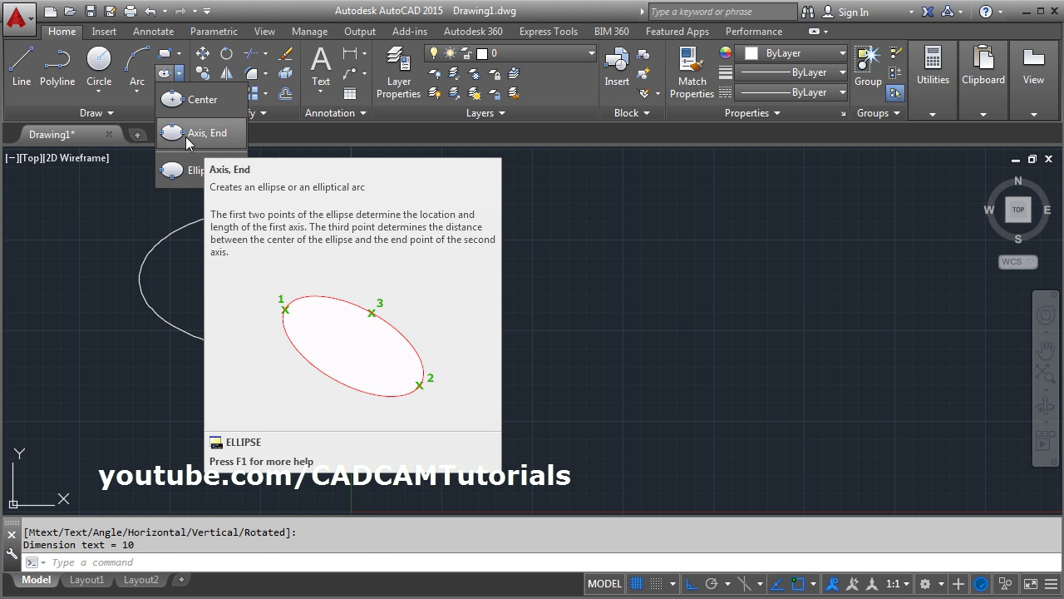
click(187, 143)
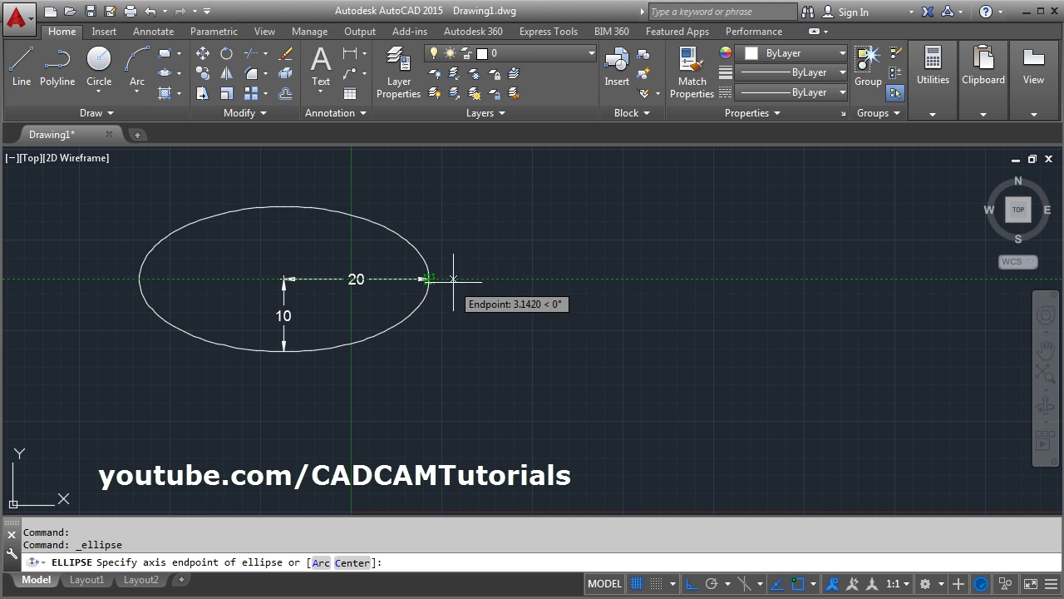
click(512, 279)
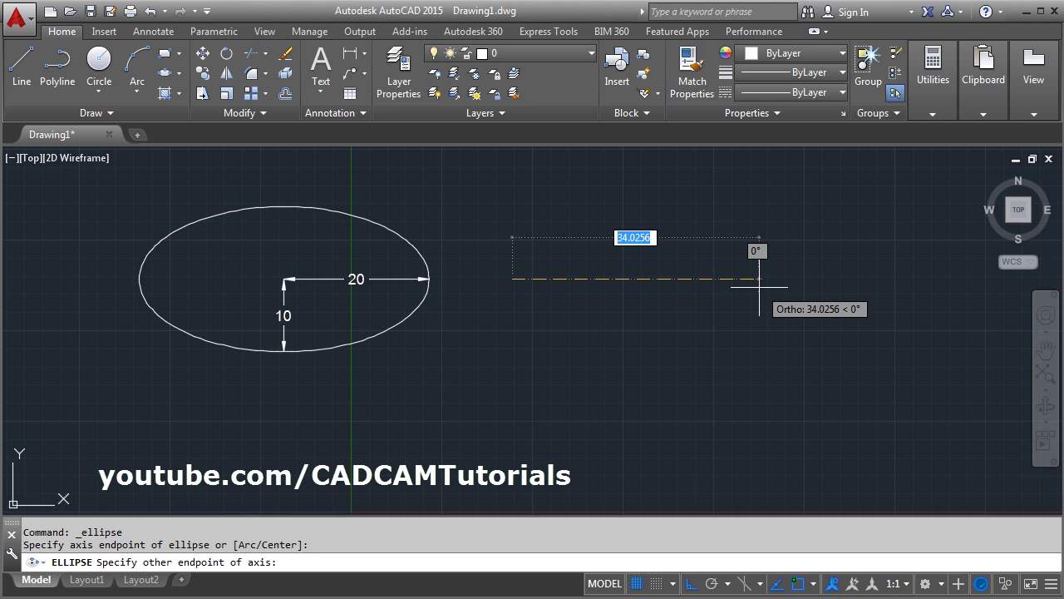
text(30)
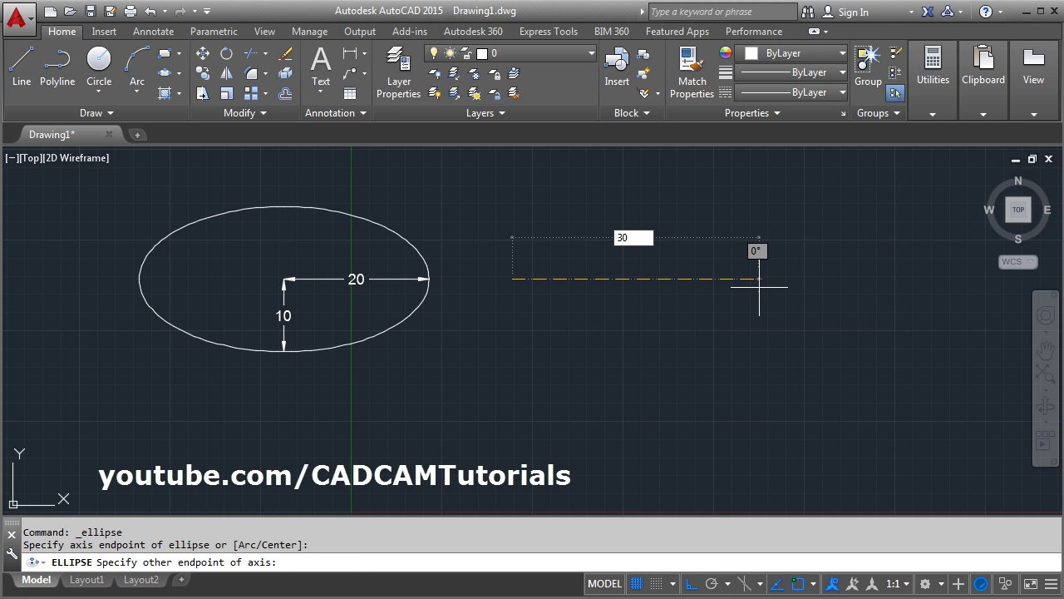
key(Return)
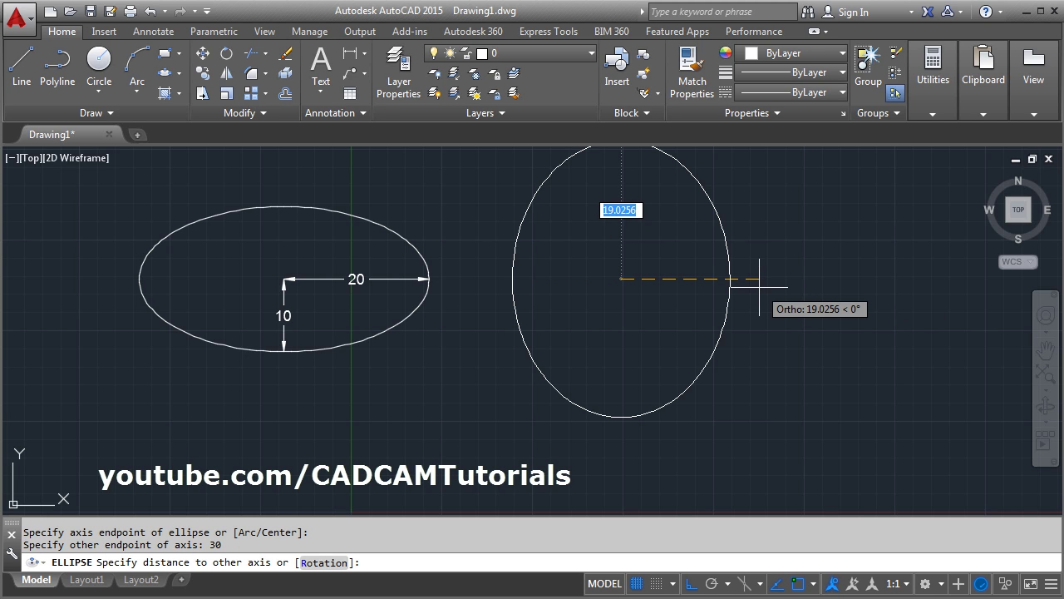
text(1)
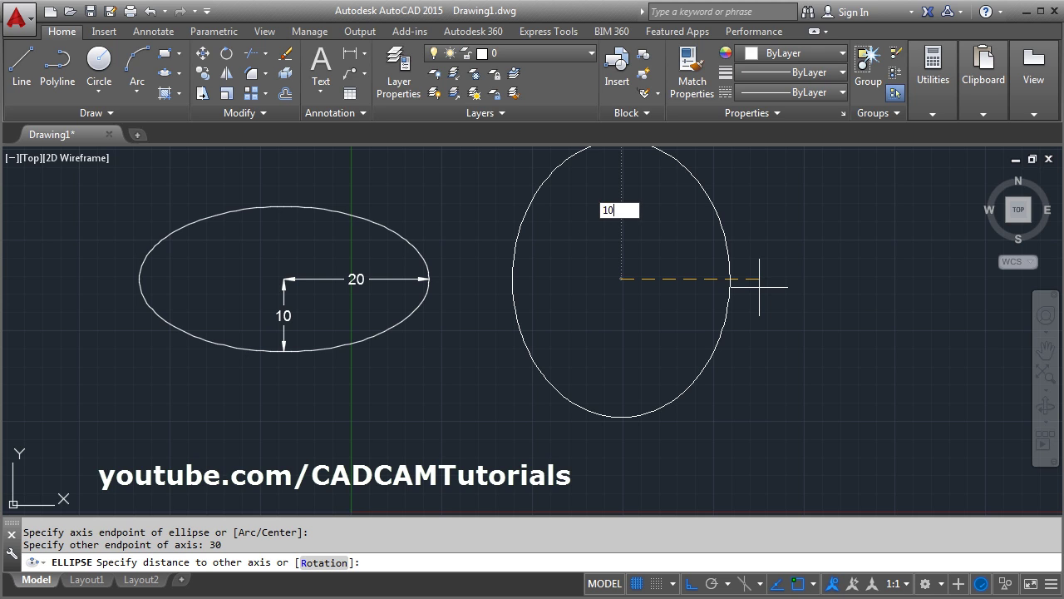
text(0)
key(Return)
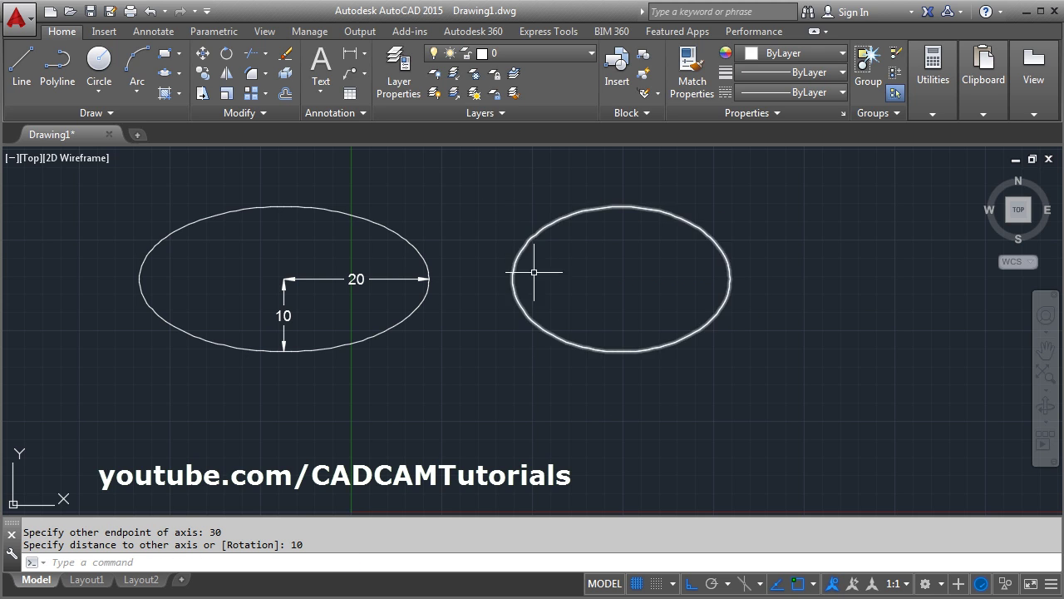
- Add linear dimensions for the second ellipse's full horizontal axis and for the distance from its top quadrant to its centre
click(345, 57)
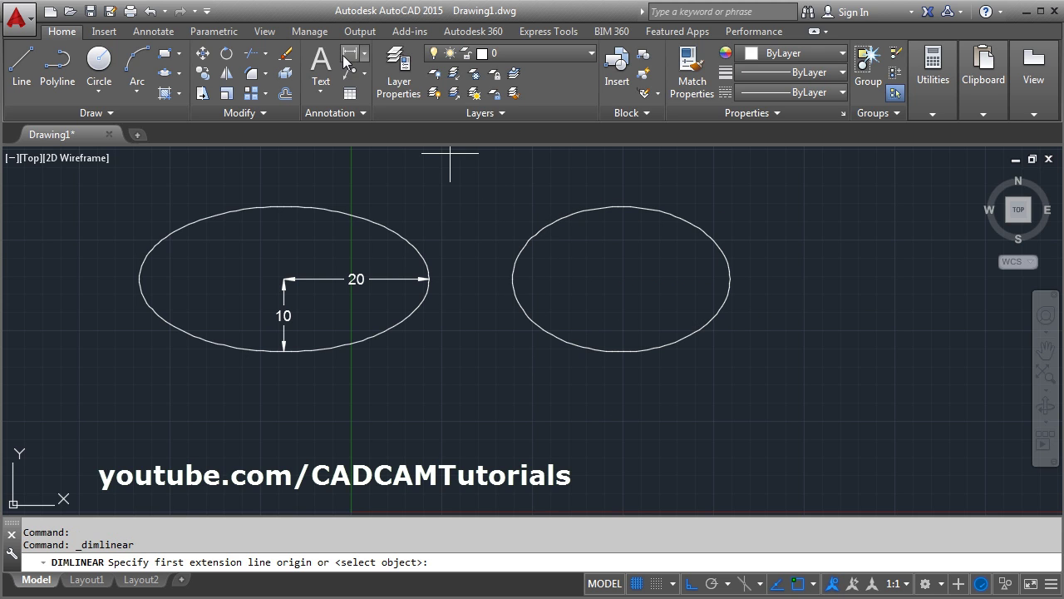
click(512, 279)
click(730, 279)
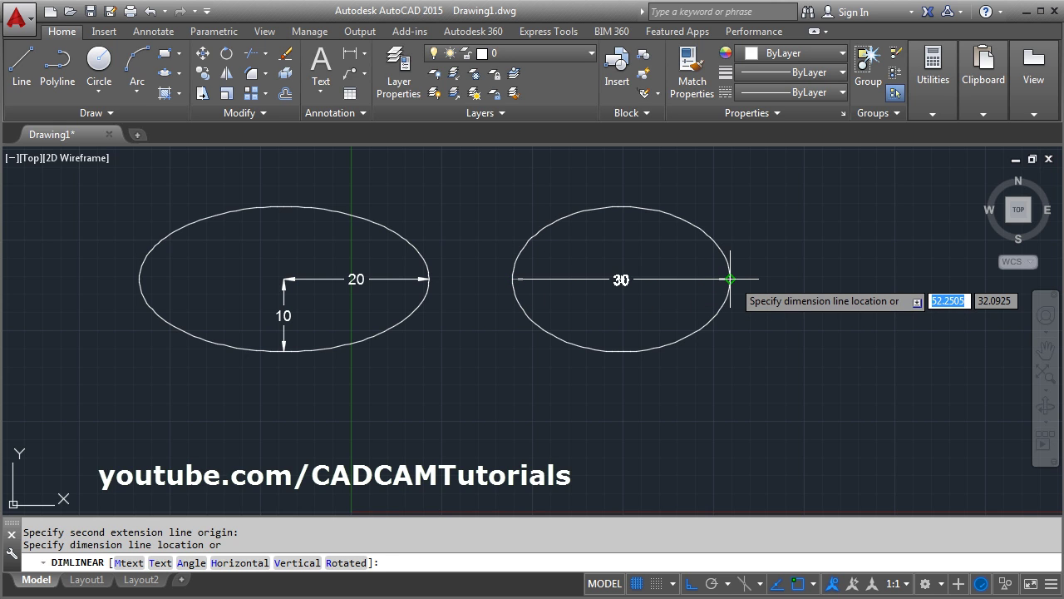
click(730, 280)
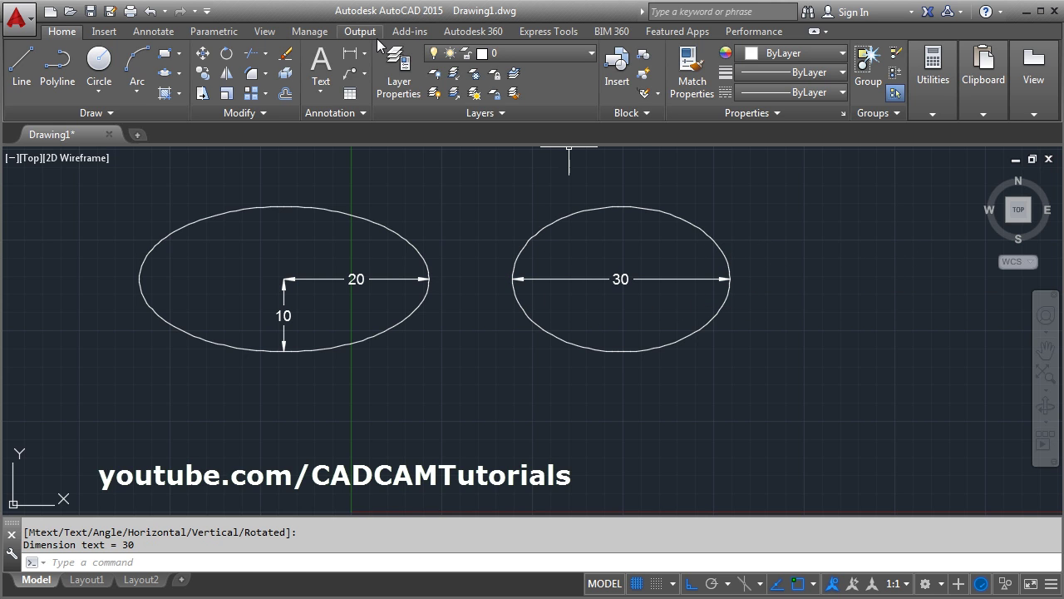
click(349, 53)
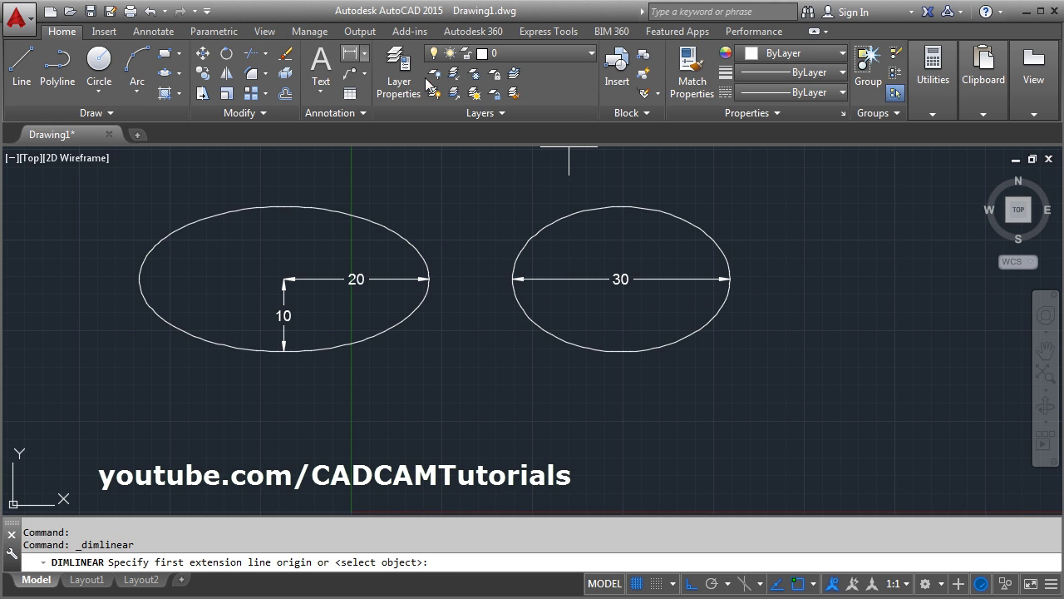
click(621, 206)
click(621, 279)
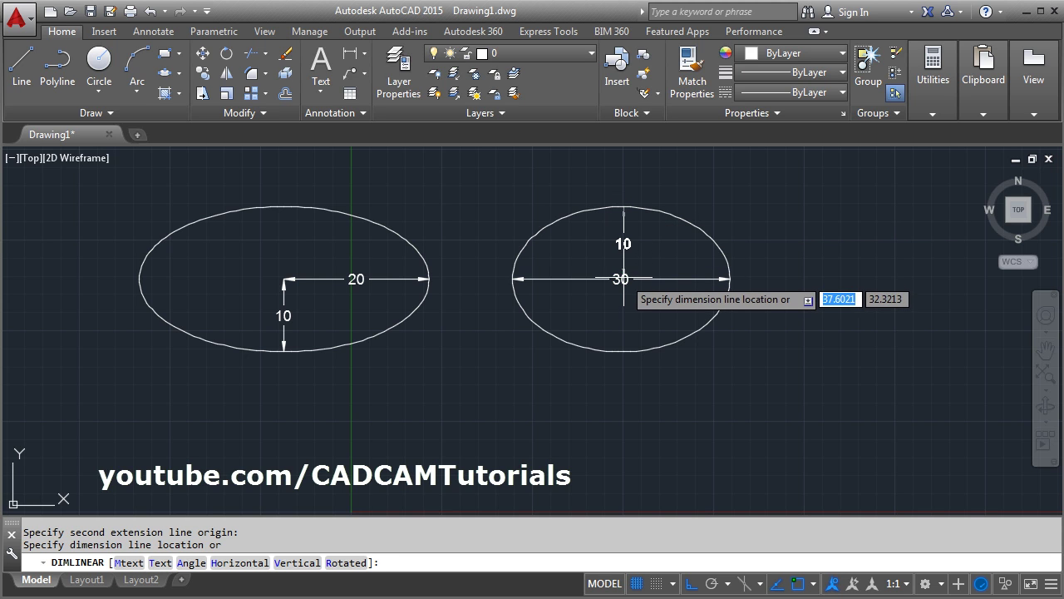
click(619, 208)
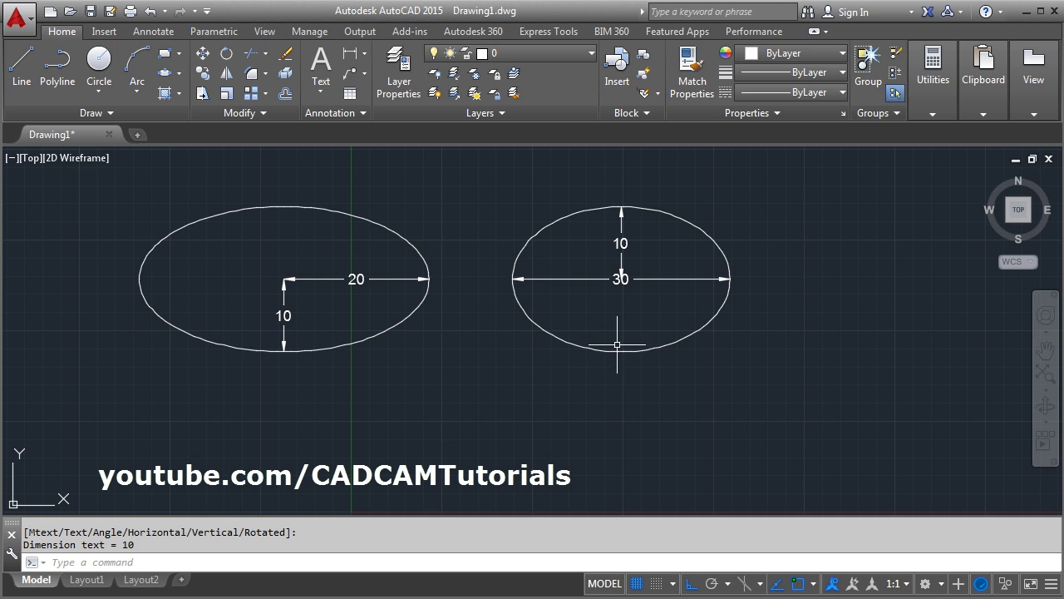
click(166, 73)
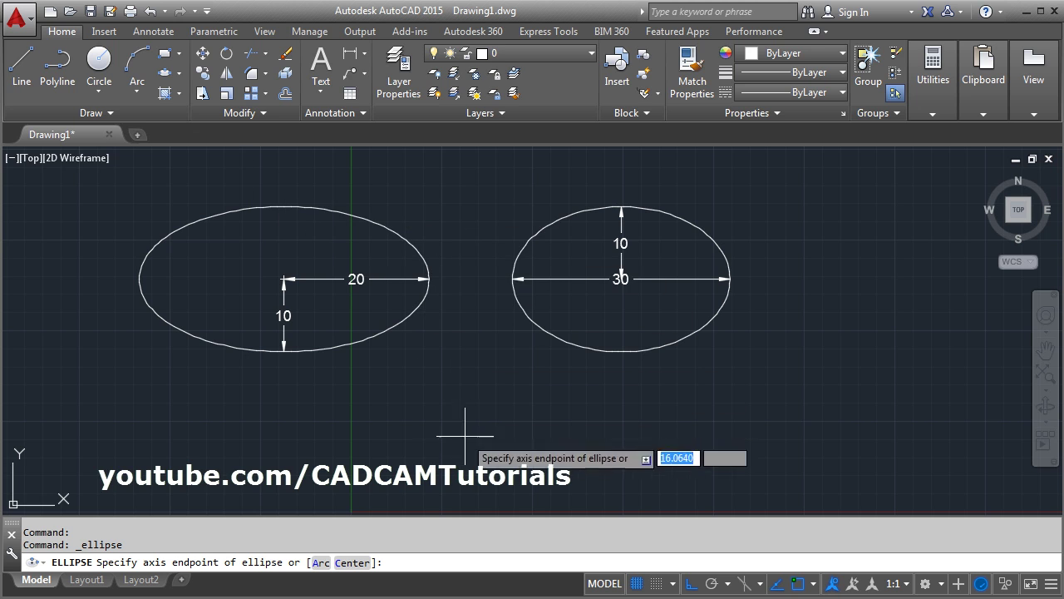
click(417, 427)
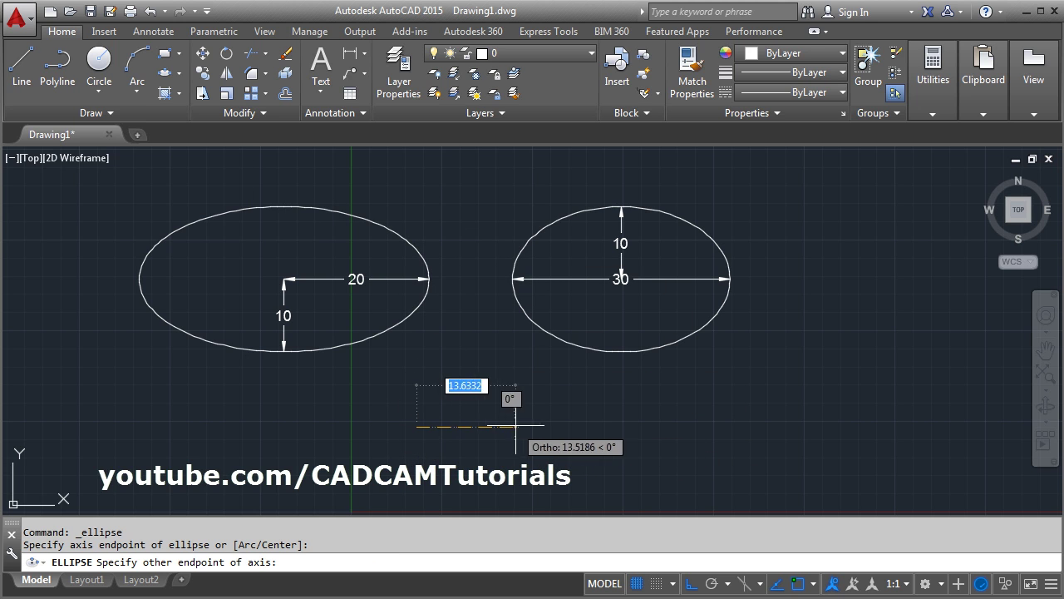
click(574, 426)
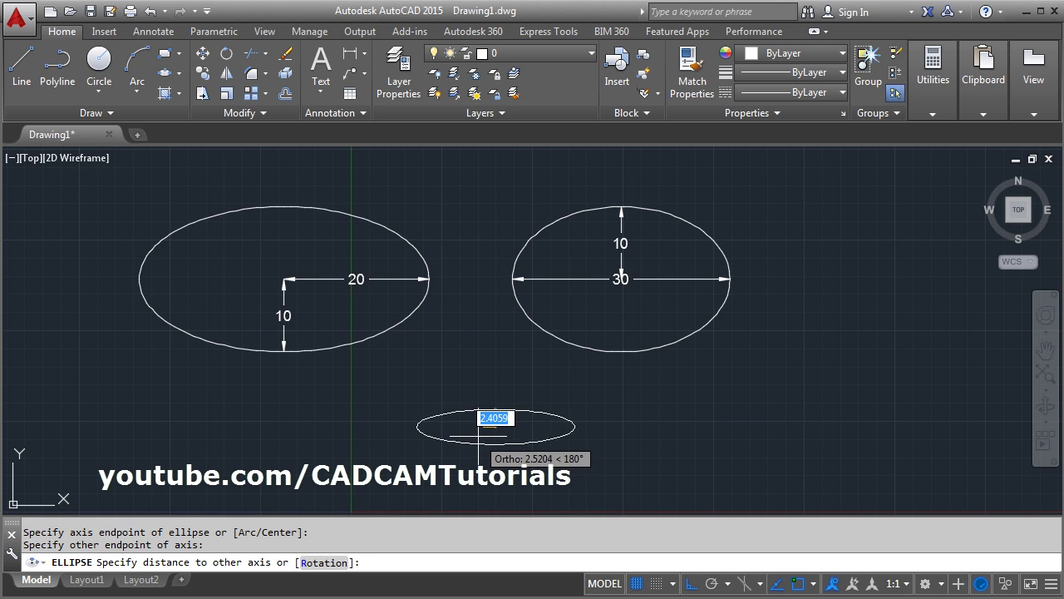
key(Escape)
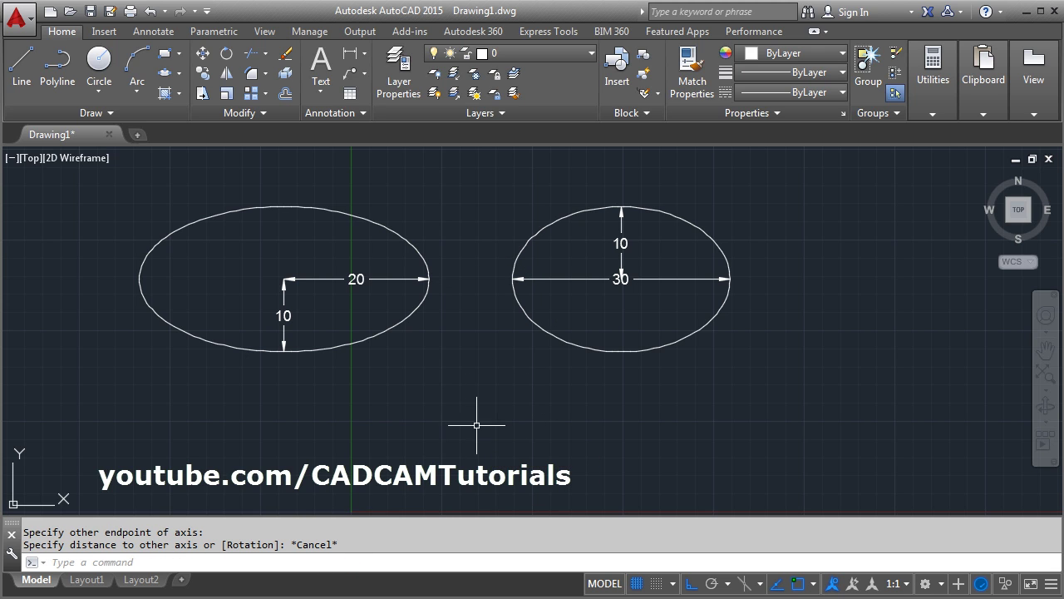
- Start a centre-based elliptical arc below and between the two ellipses, with a horizontal semi-axis of 15 and a vertical semi-axis of 7
click(180, 73)
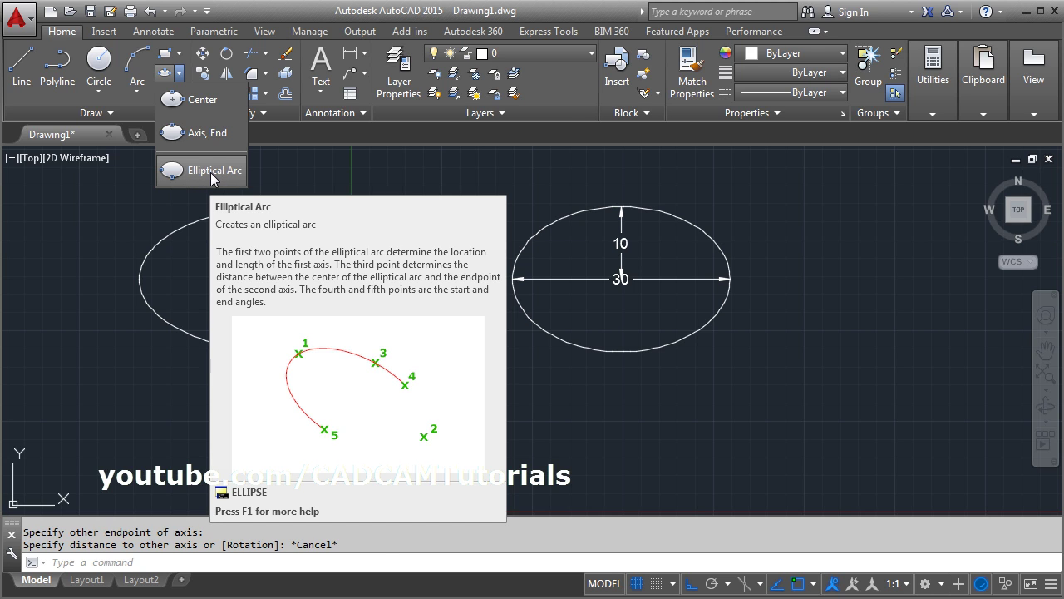
click(213, 171)
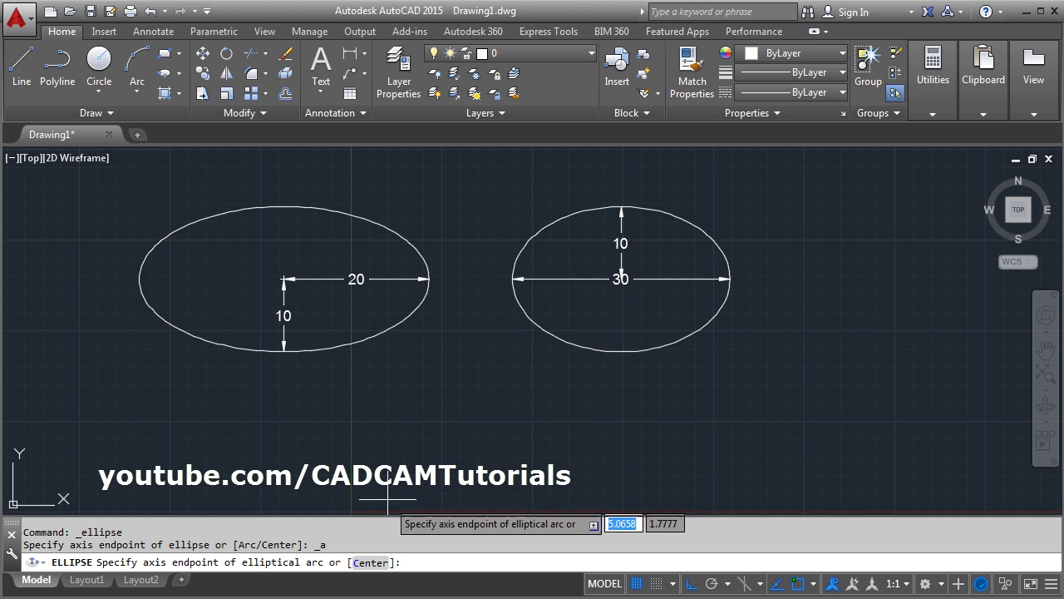
click(368, 562)
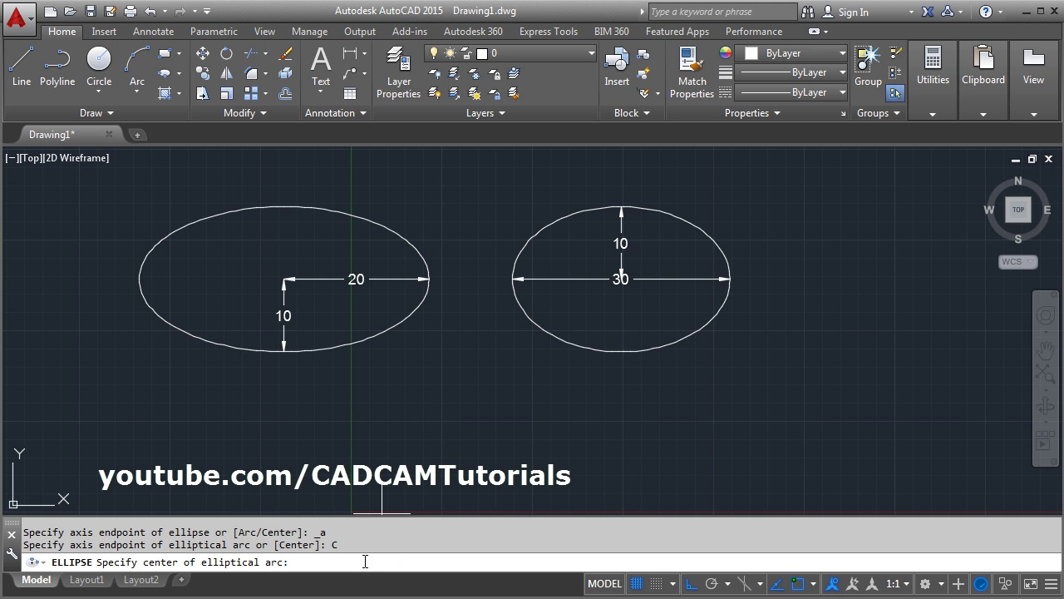
click(459, 453)
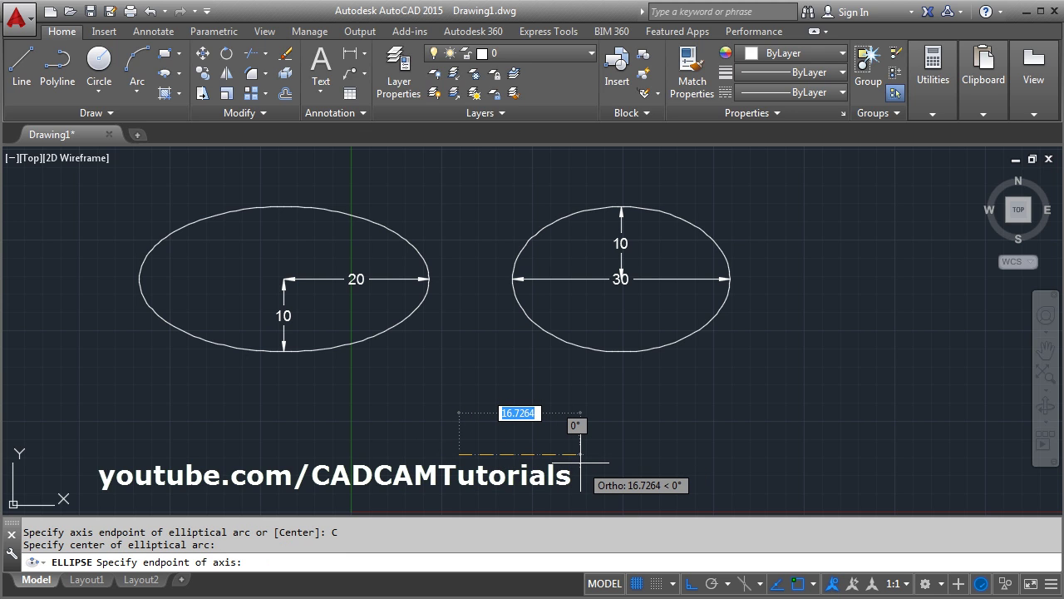
text(15)
key(Return)
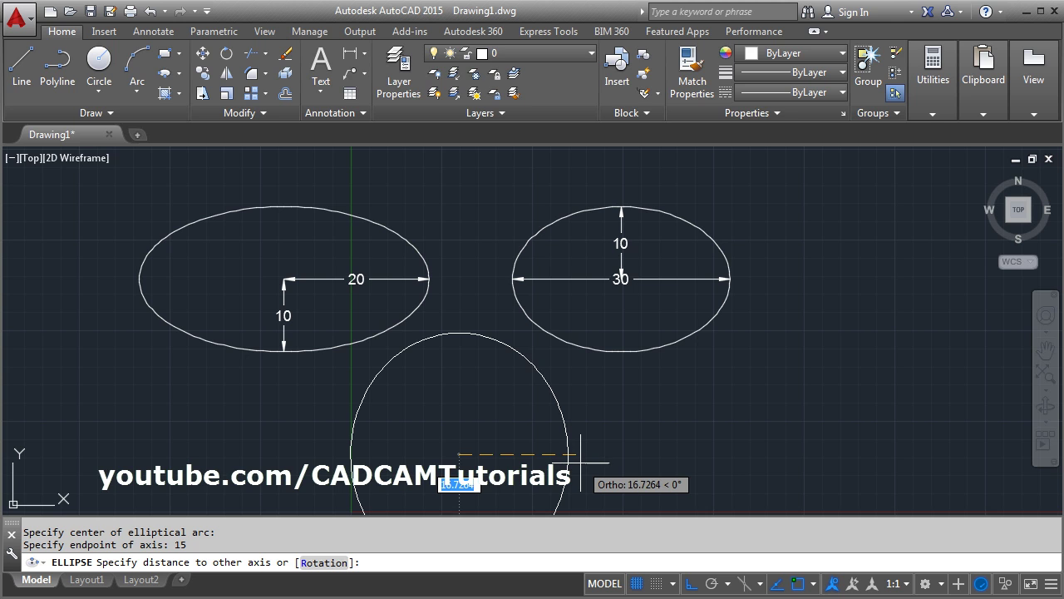
text(7)
key(Return)
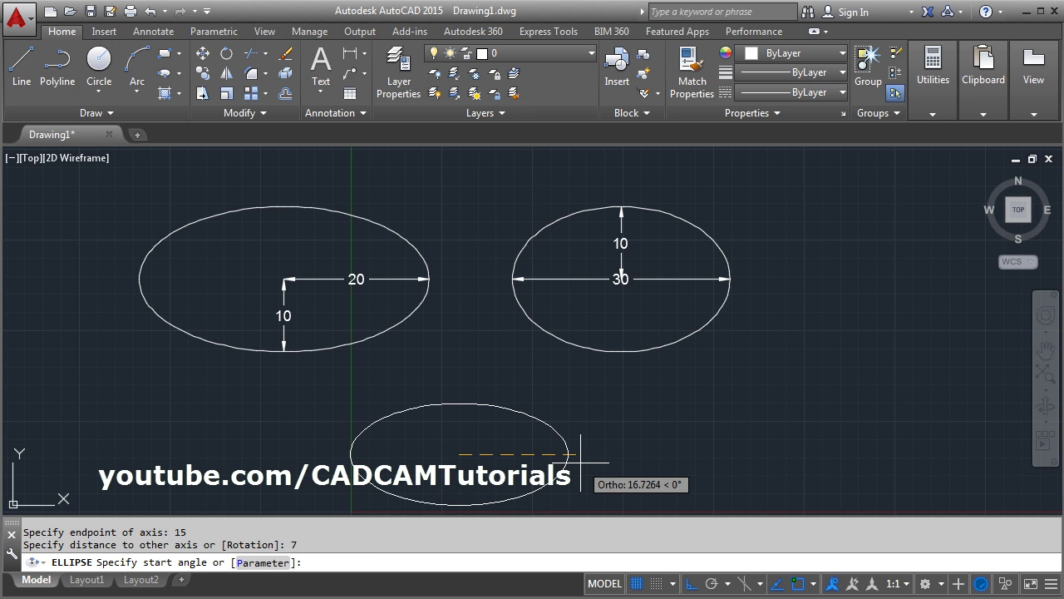
- Turn Ortho off and finish the elliptical arc from a start angle of 120 counterclockwise round to its right quadrant
middle_drag(546, 420, 514, 360)
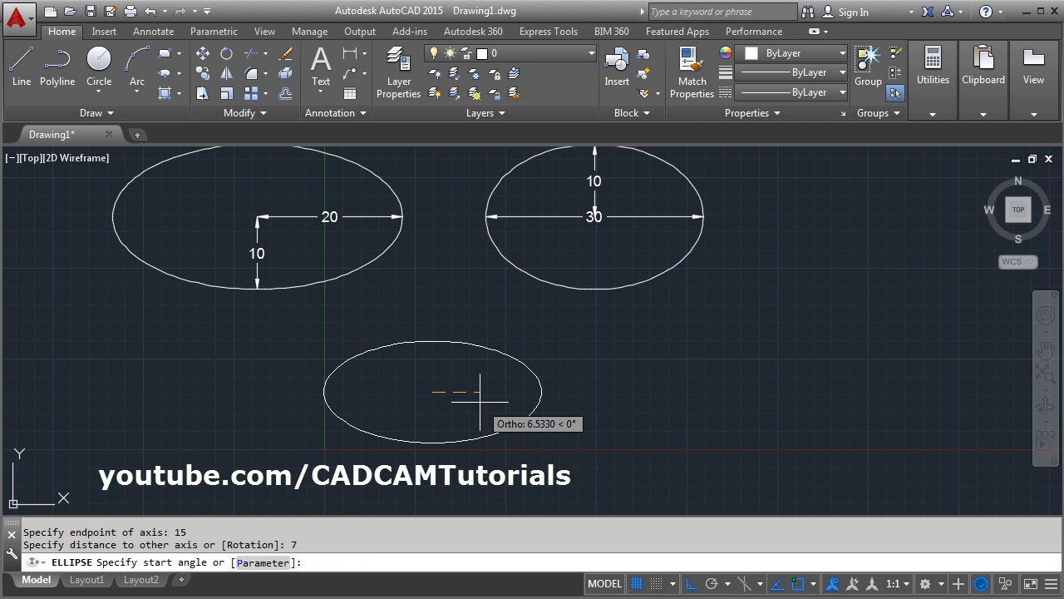
key(F8)
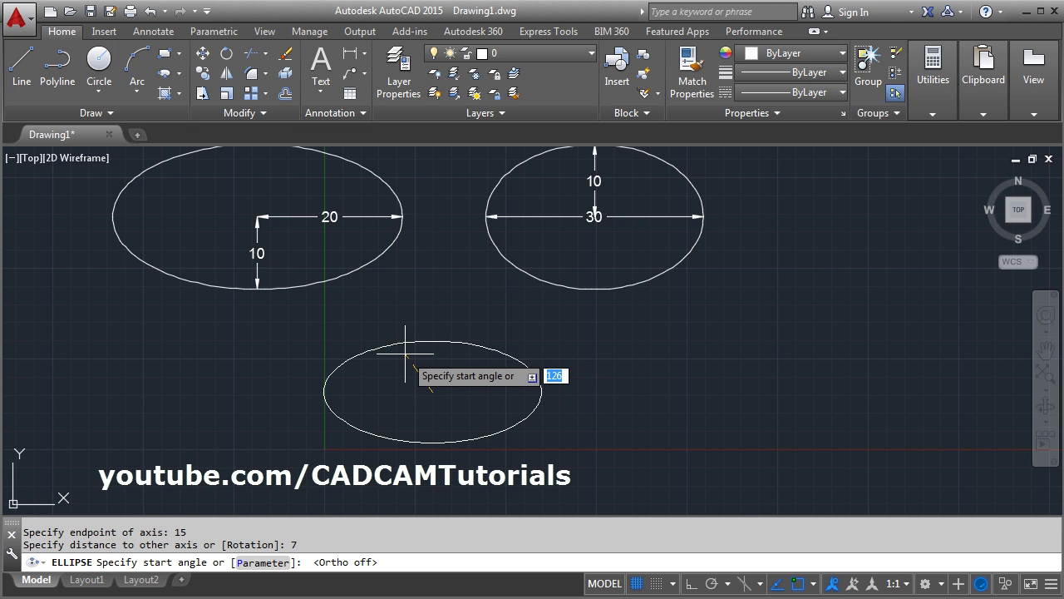
key(Return)
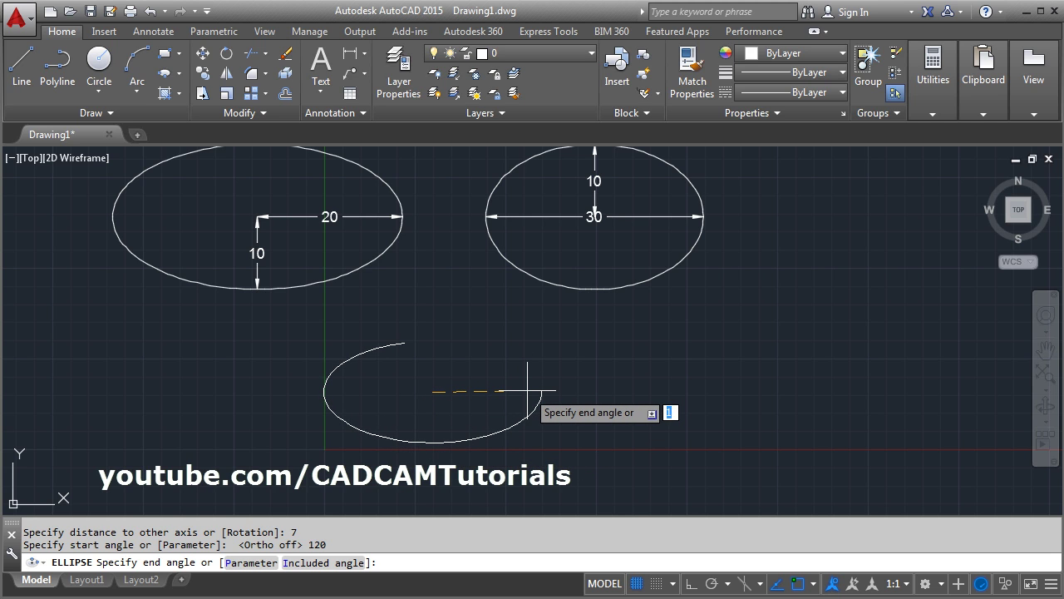
key(Return)
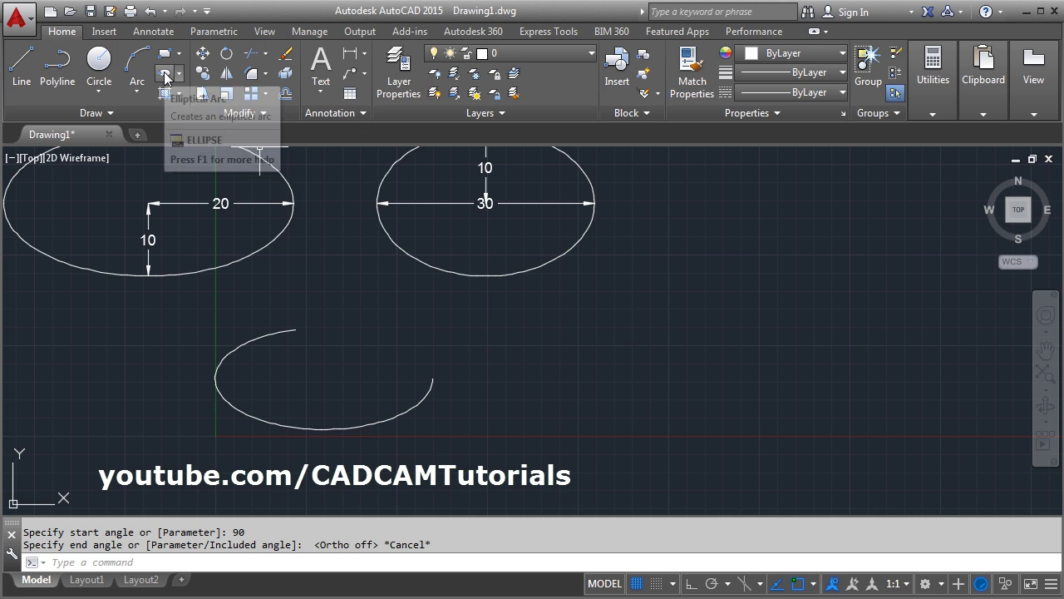
- Start a centre-based elliptical arc to the right of the first arc, using Ortho, with semi-axes of 15 horizontally and 10 vertically
click(166, 76)
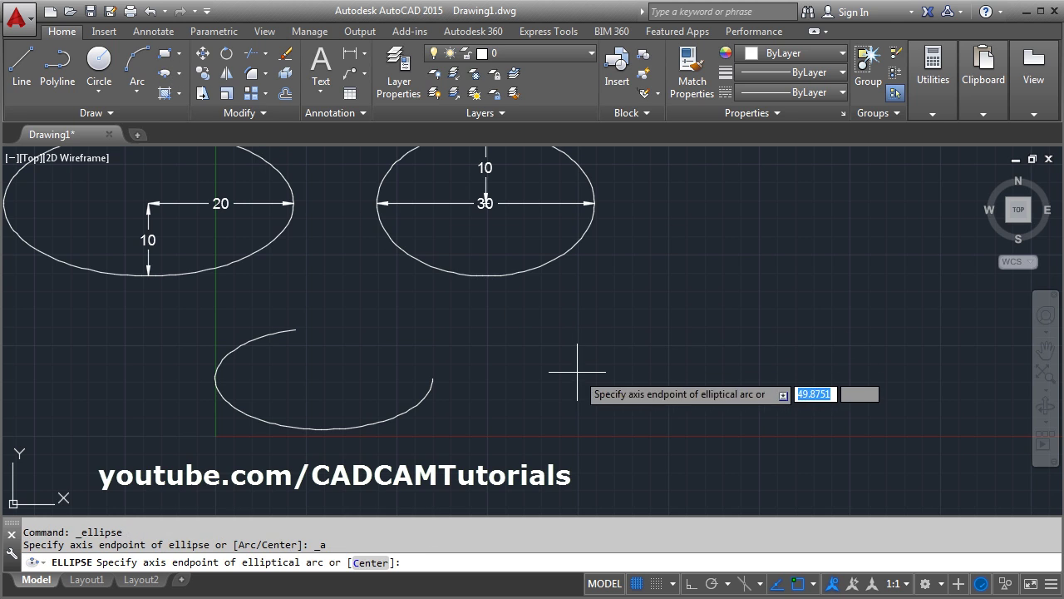
click(370, 563)
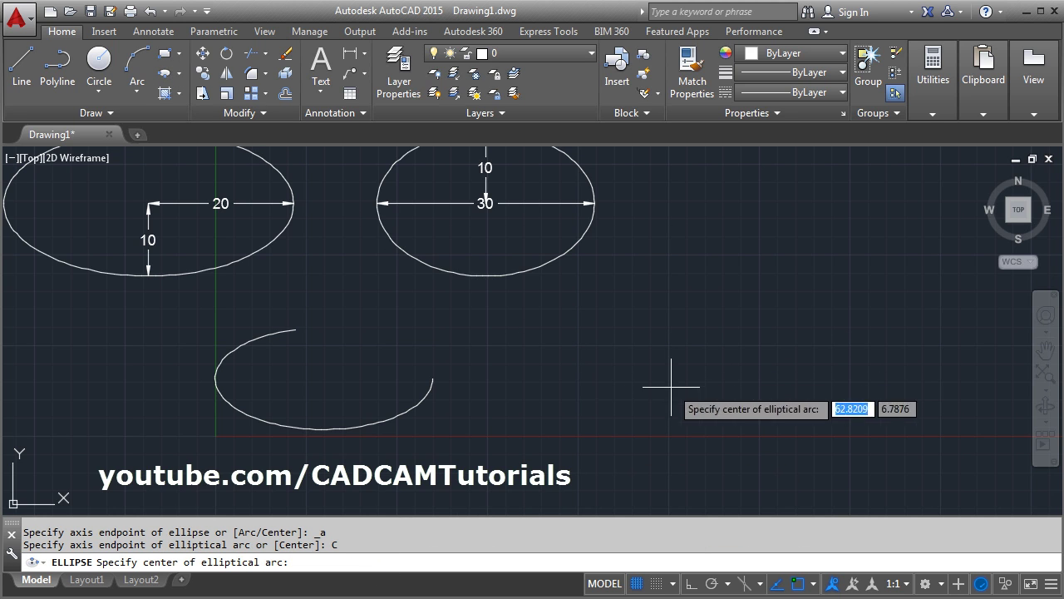
click(590, 382)
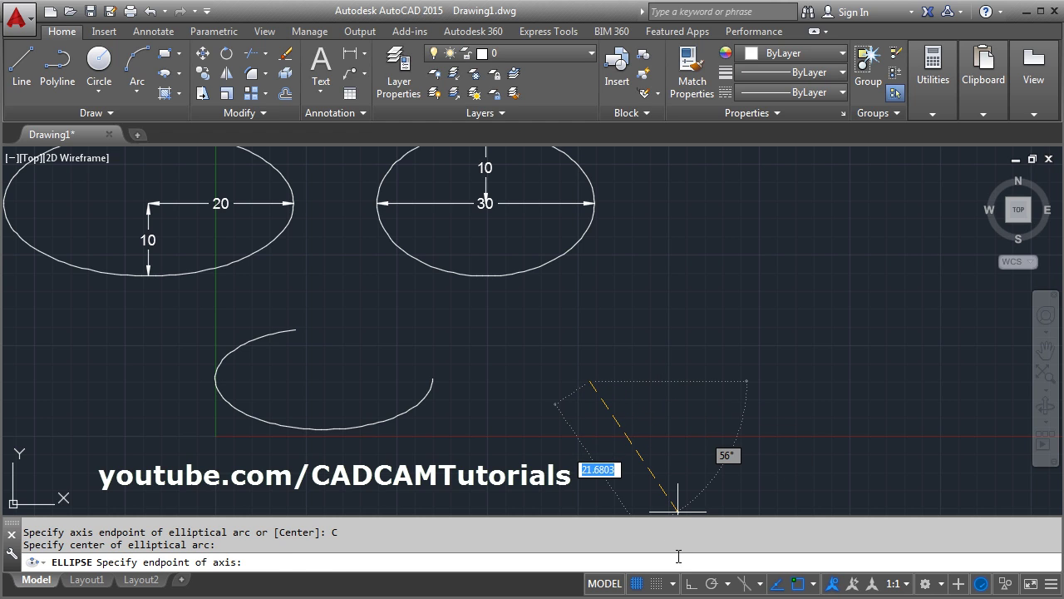
click(690, 583)
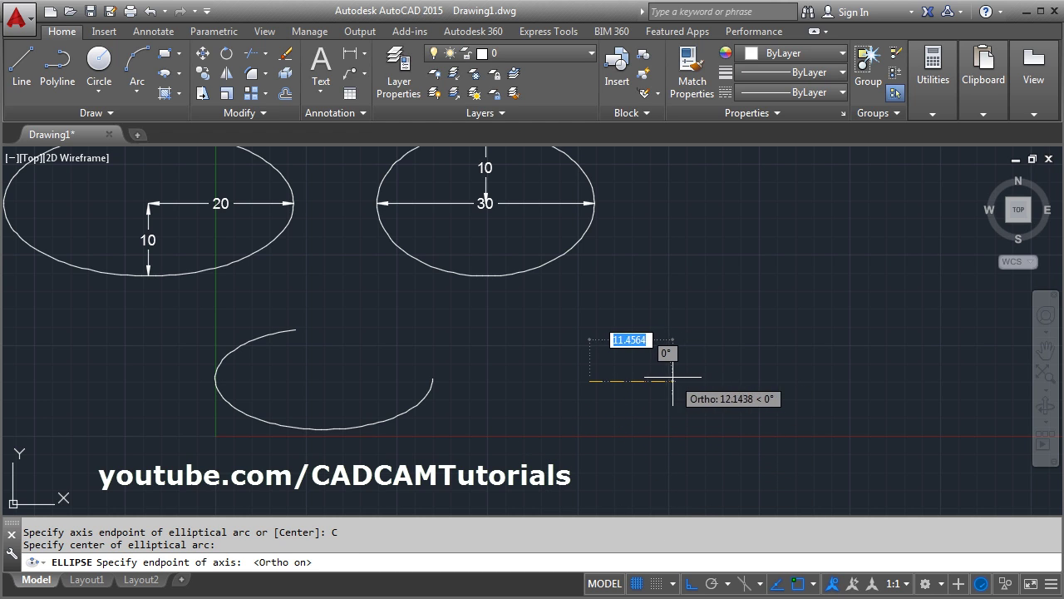
text(15)
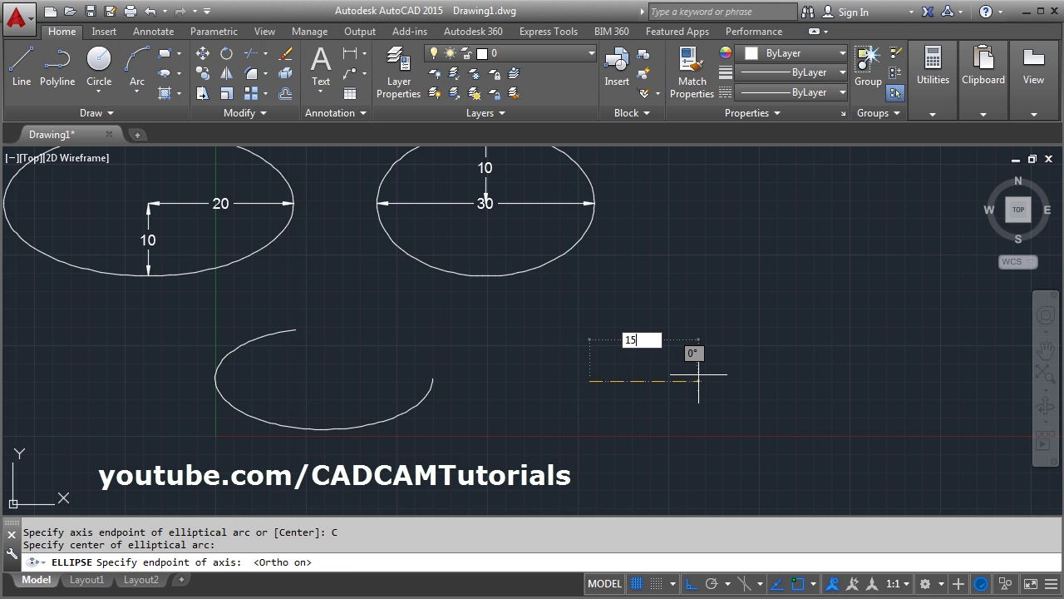
key(Return)
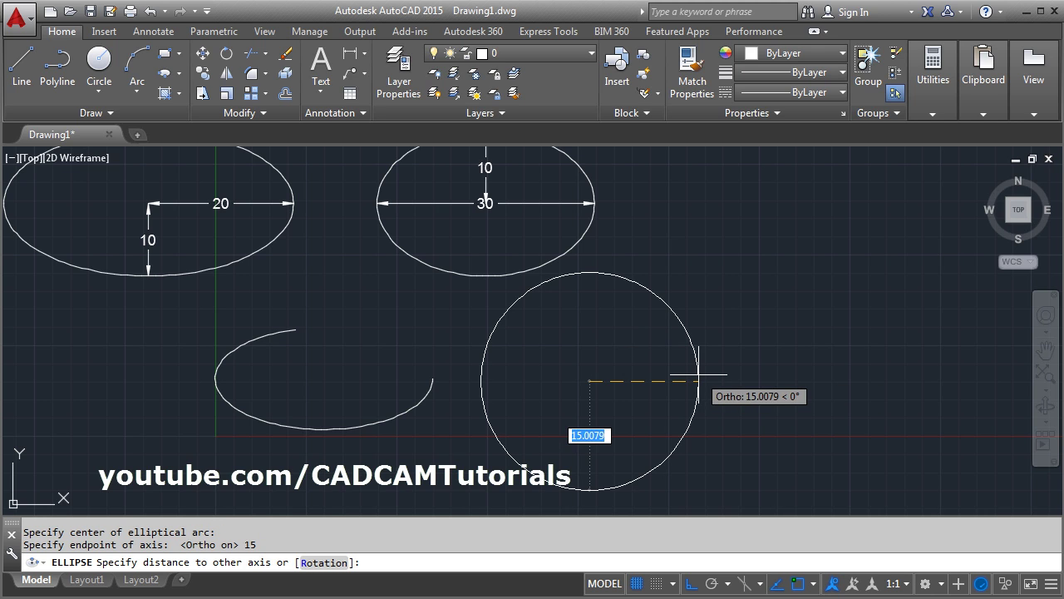
text(10)
key(Return)
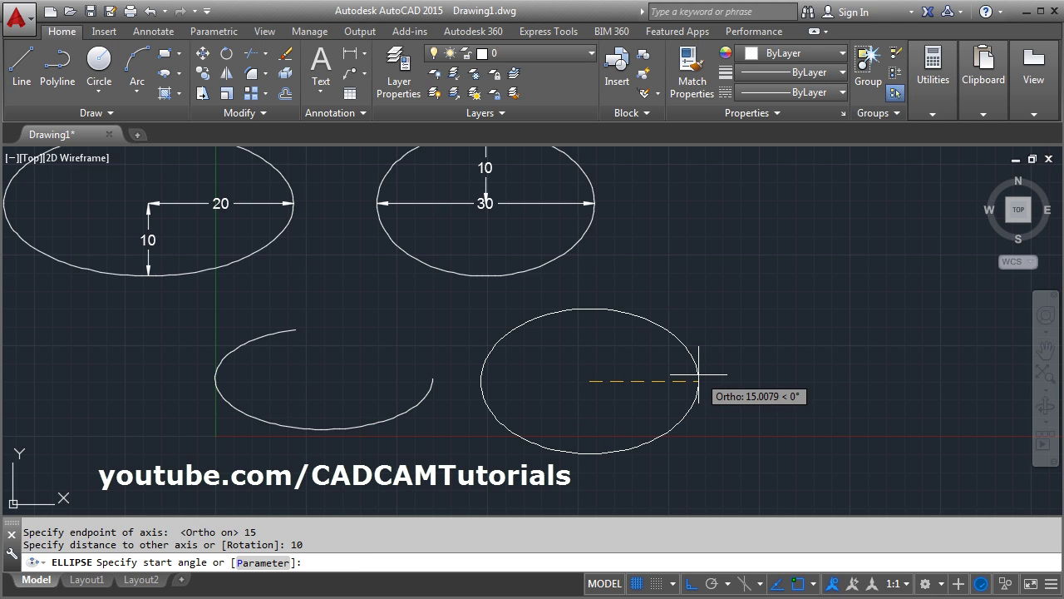
- Turn Ortho off and finish the second elliptical arc with a start angle of 90 and an end angle of 270
click(688, 584)
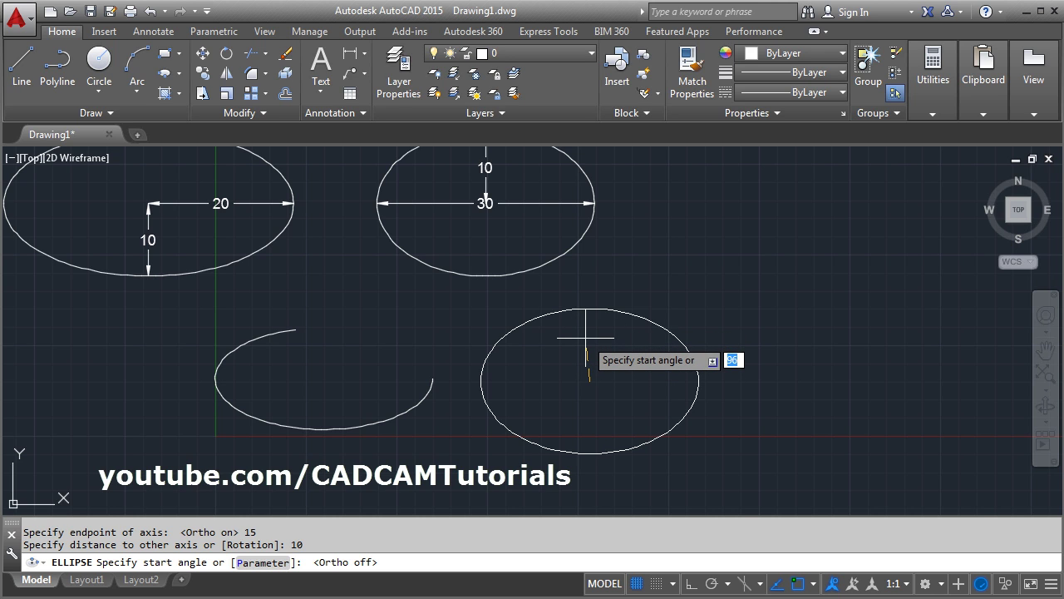
text(0)
key(Return)
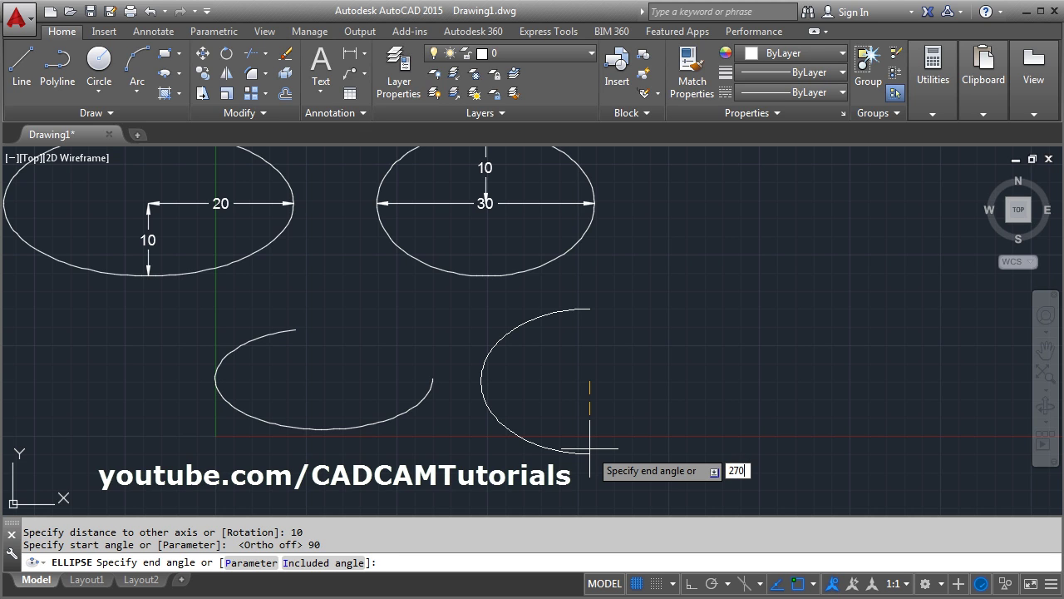
click(590, 448)
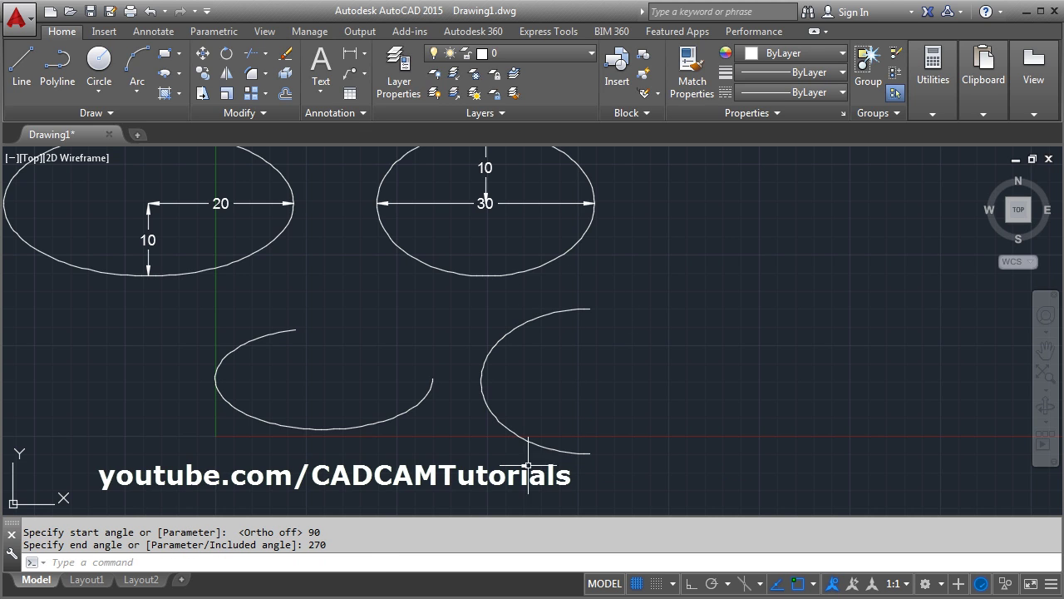
- Enable isometric drafting and turn off the grid display
mouse_move(326, 356)
middle_down()
mouse_move(394, 380)
mouse_move(380, 369)
mouse_move(423, 439)
middle_up()
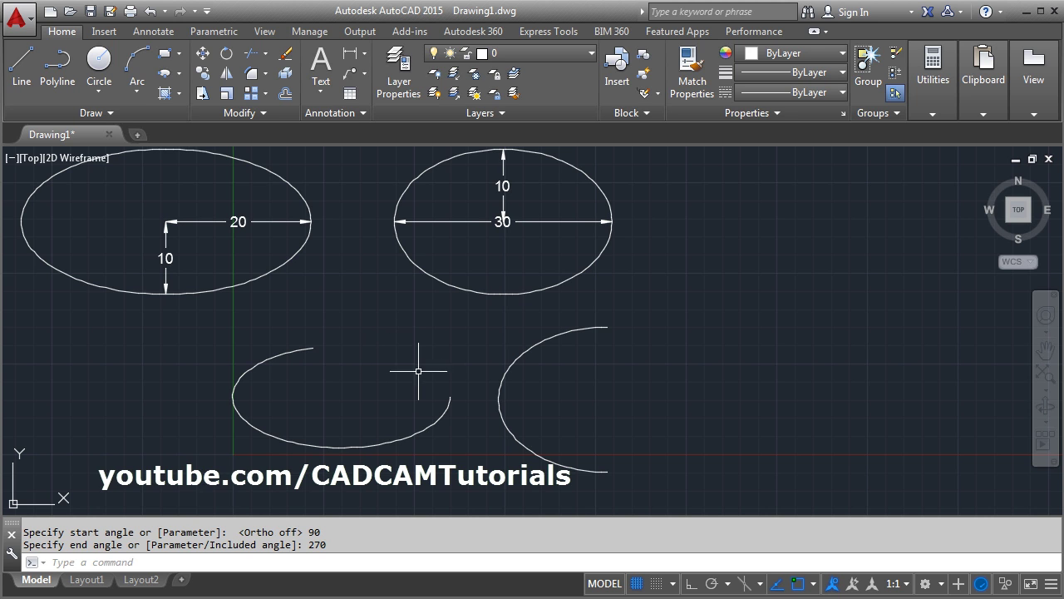
scroll(423, 319, down, 2)
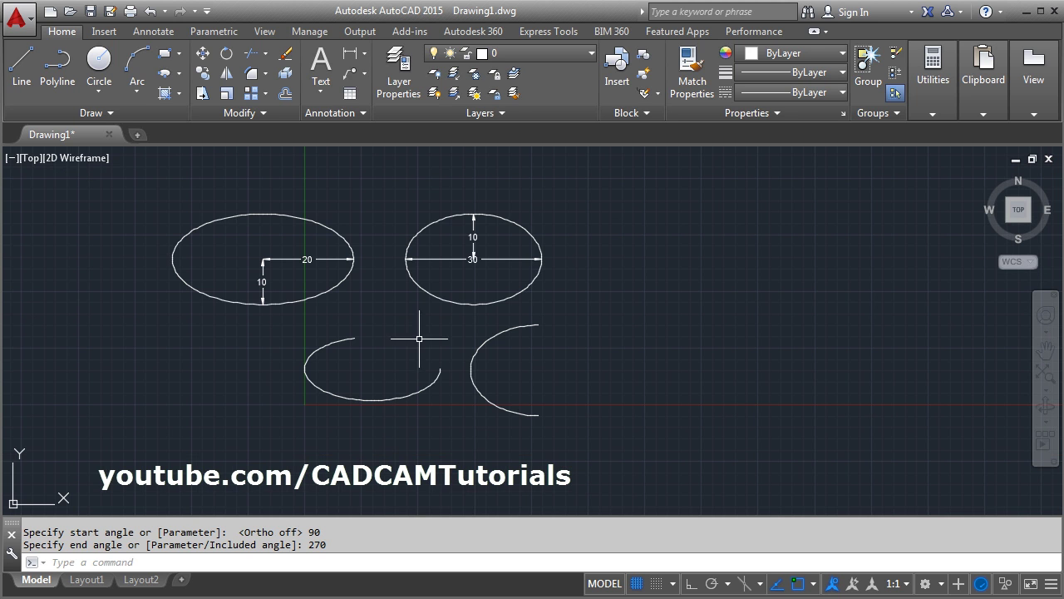
scroll(374, 328, up, 2)
scroll(374, 328, down, 2)
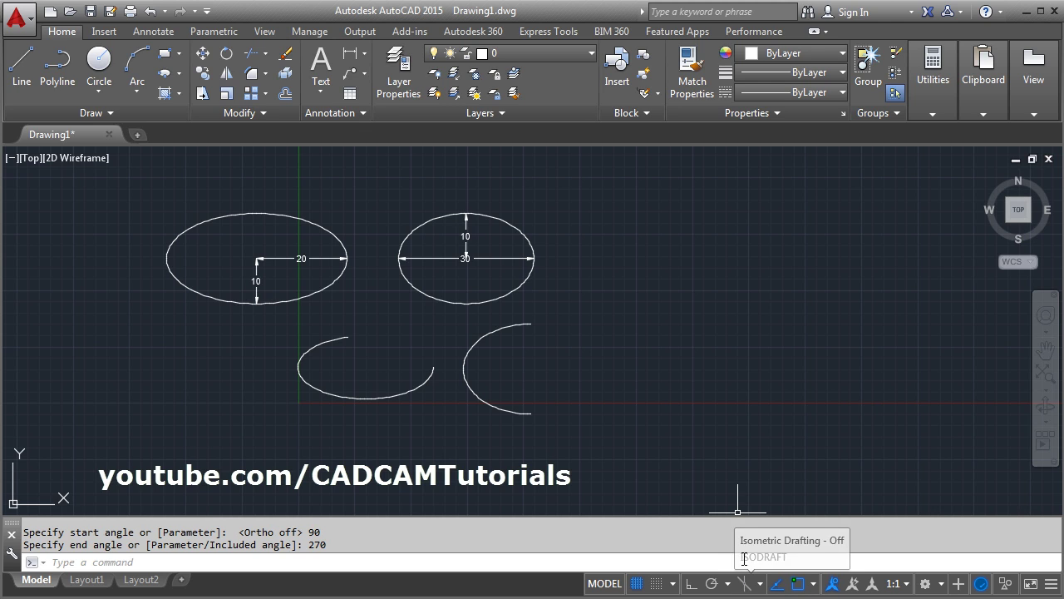
click(744, 587)
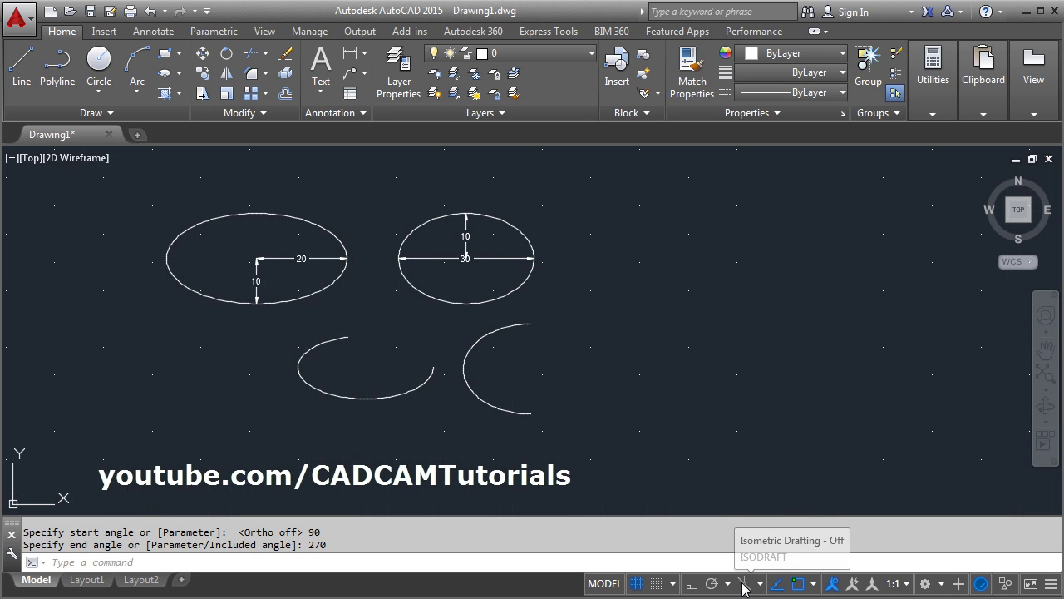
click(637, 585)
- Start an ellipse with the Isocircle option and place its centre to the right of the second elliptical arc
scroll(218, 333, up, 2)
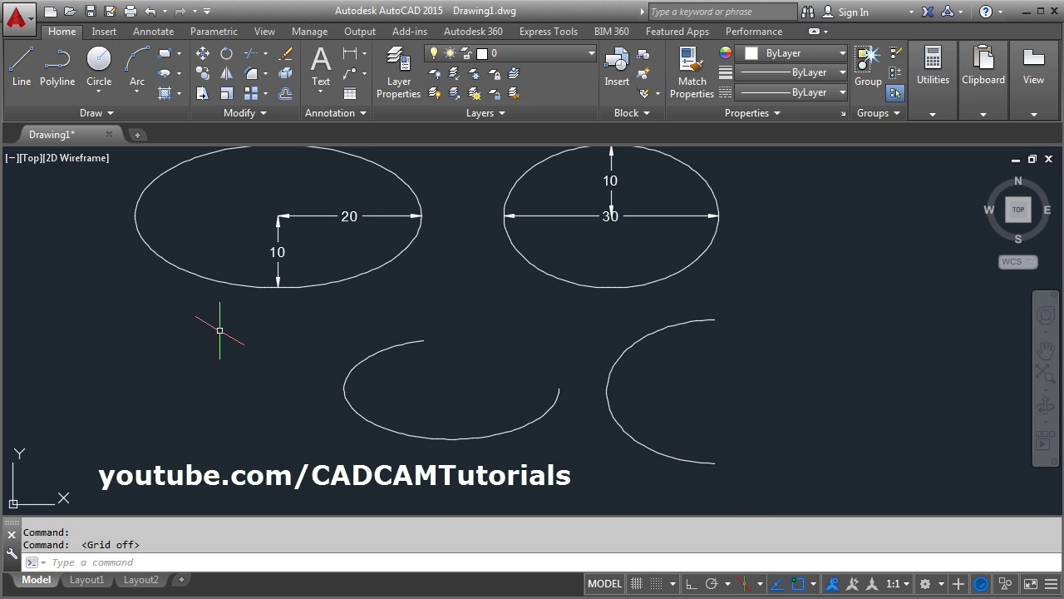
mouse_move(371, 335)
middle_down()
mouse_move(399, 332)
mouse_move(308, 328)
mouse_move(248, 346)
middle_up()
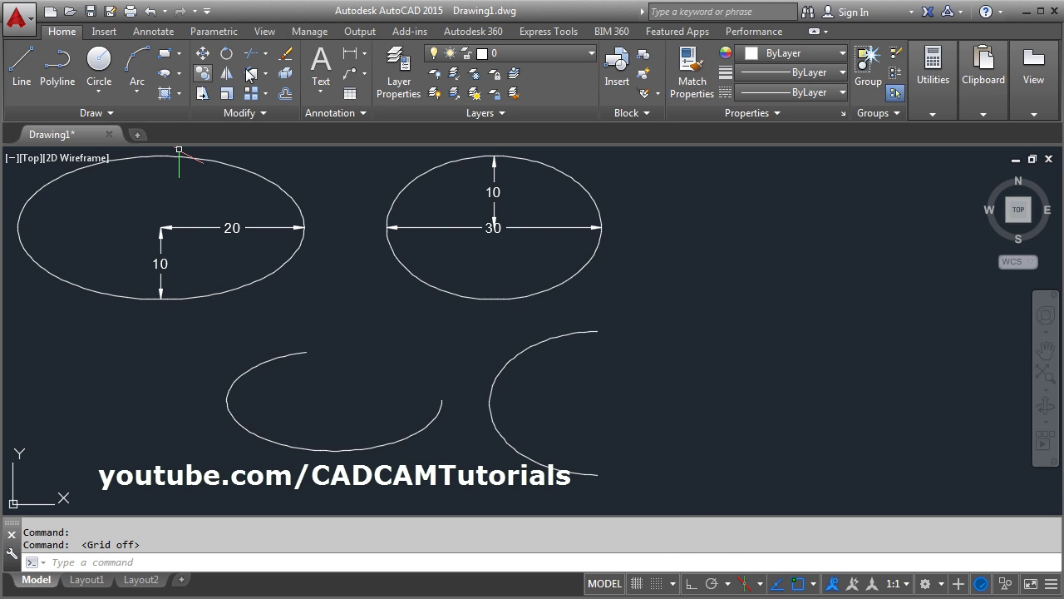
click(180, 74)
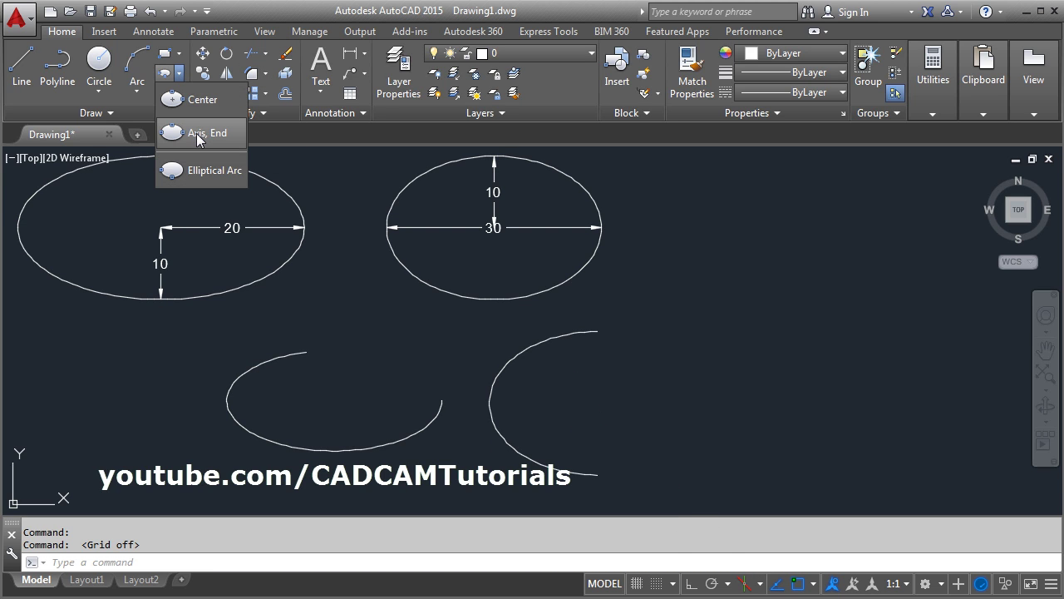
click(199, 134)
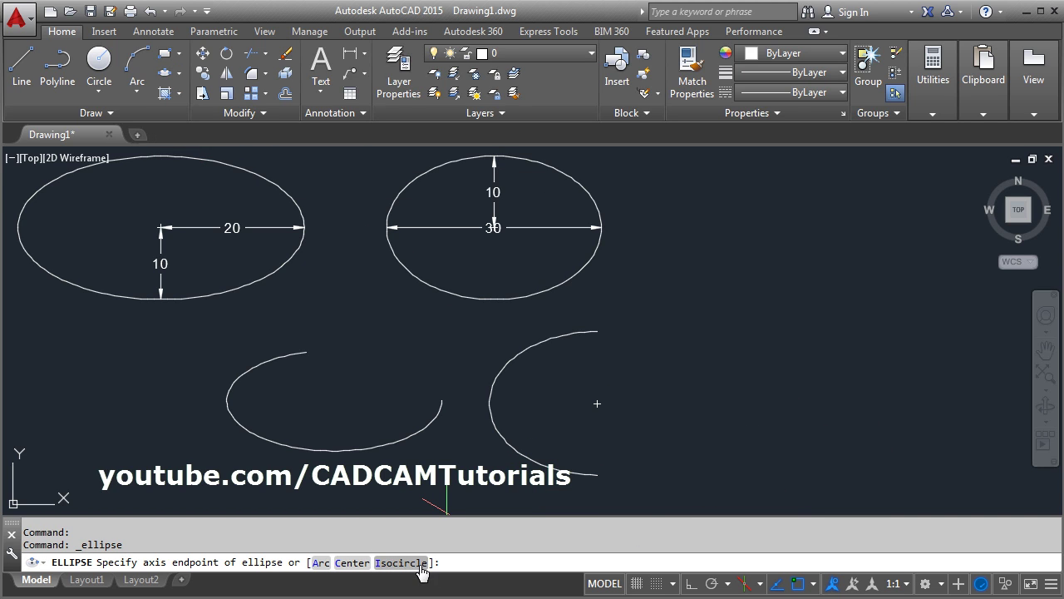
click(399, 562)
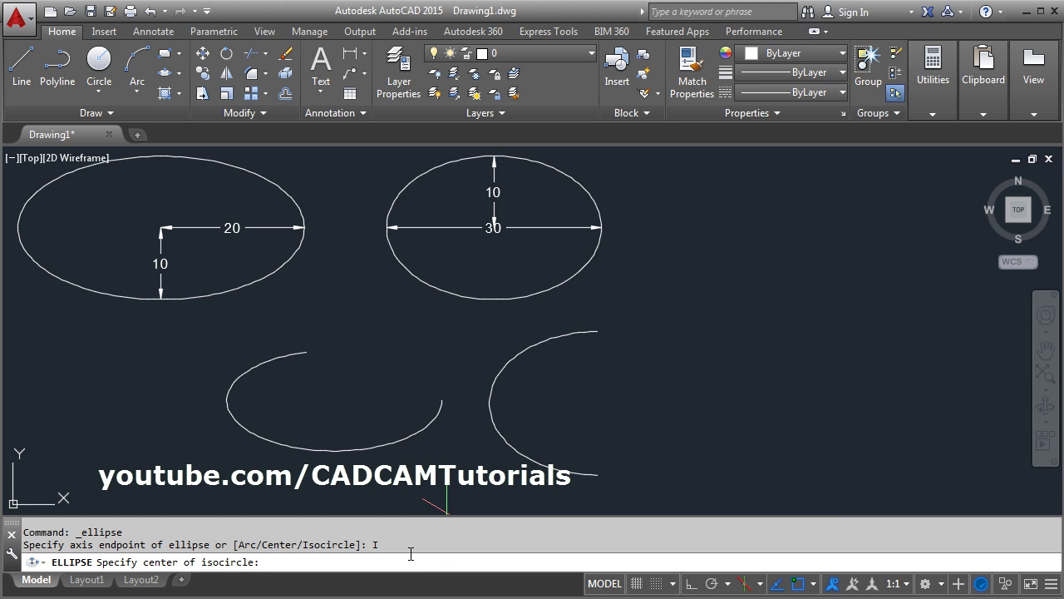
click(723, 353)
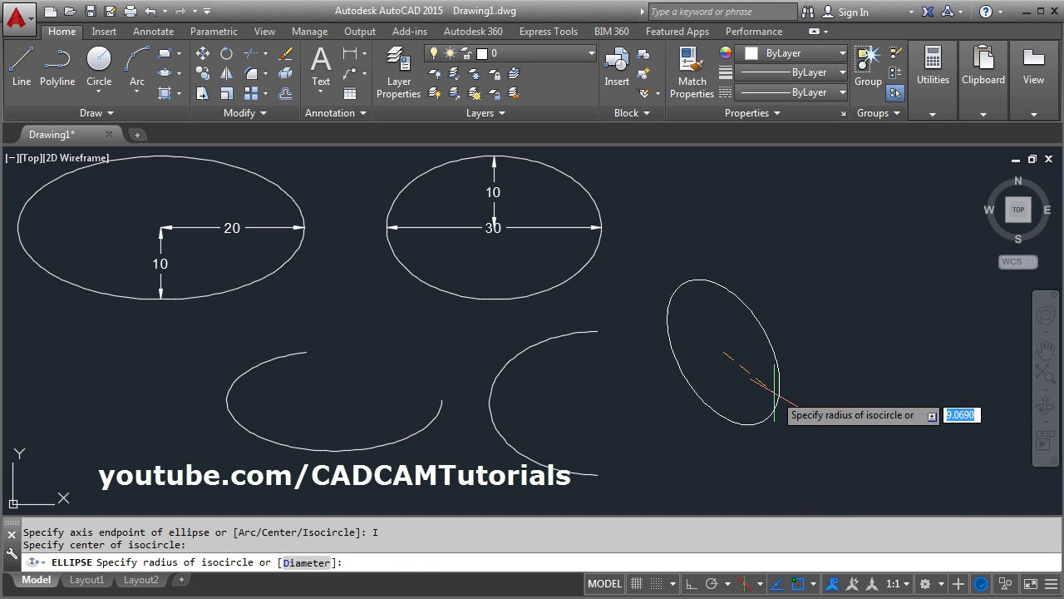
- Cycle the isoplane through top and right back to left, and finish the isocircle with a radius of 10
key(F5)
key(F5)
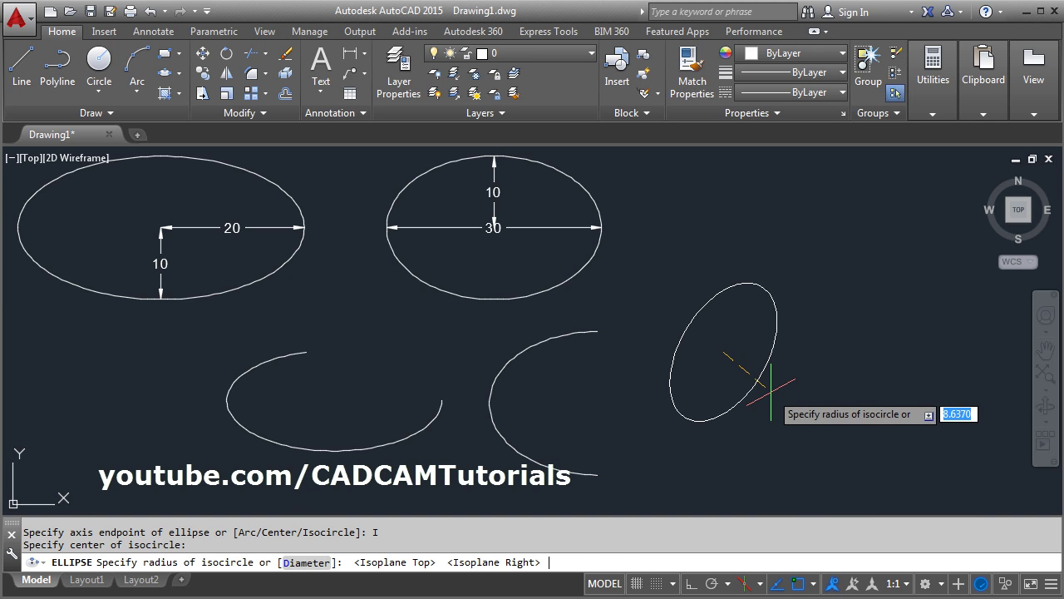
key(F5)
key(F5)
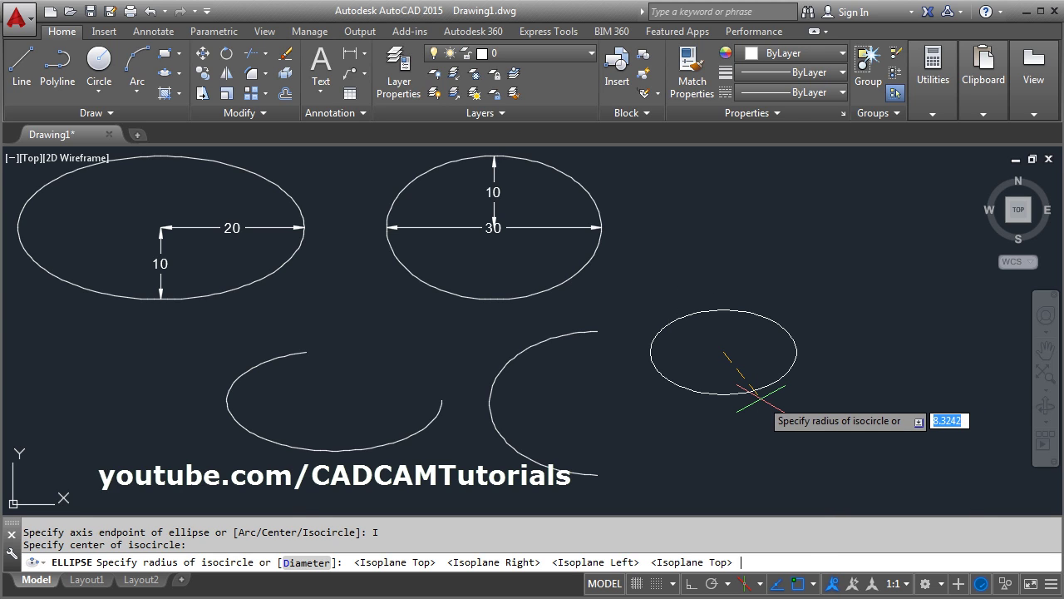
key(F5)
key(F5)
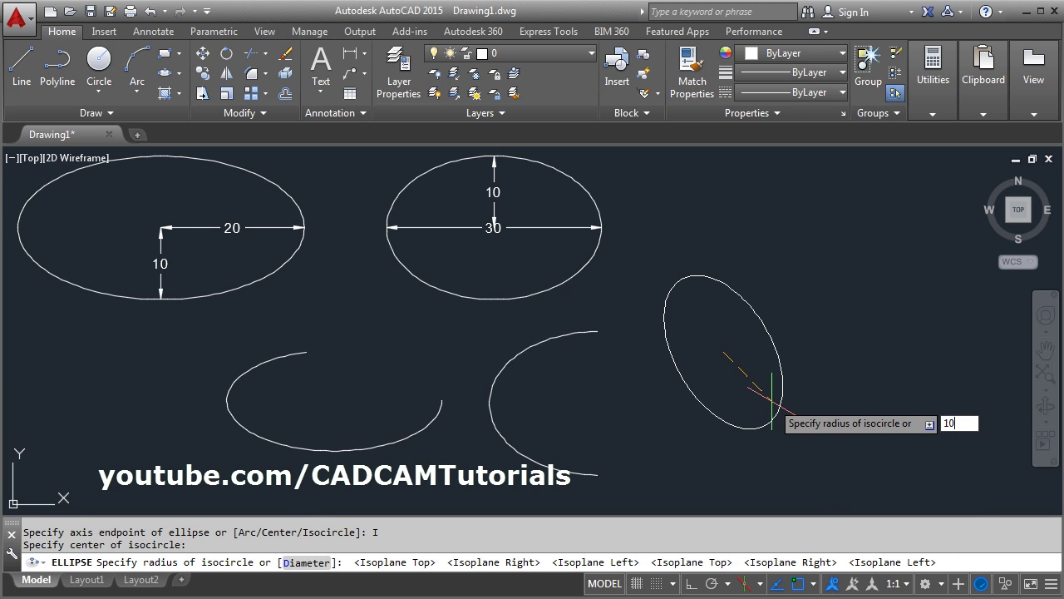
key(Return)
- Switch to isoplane Right and draw an isocircle with a radius of 5 to the right of the first isocircle
middle_drag(729, 410, 731, 424)
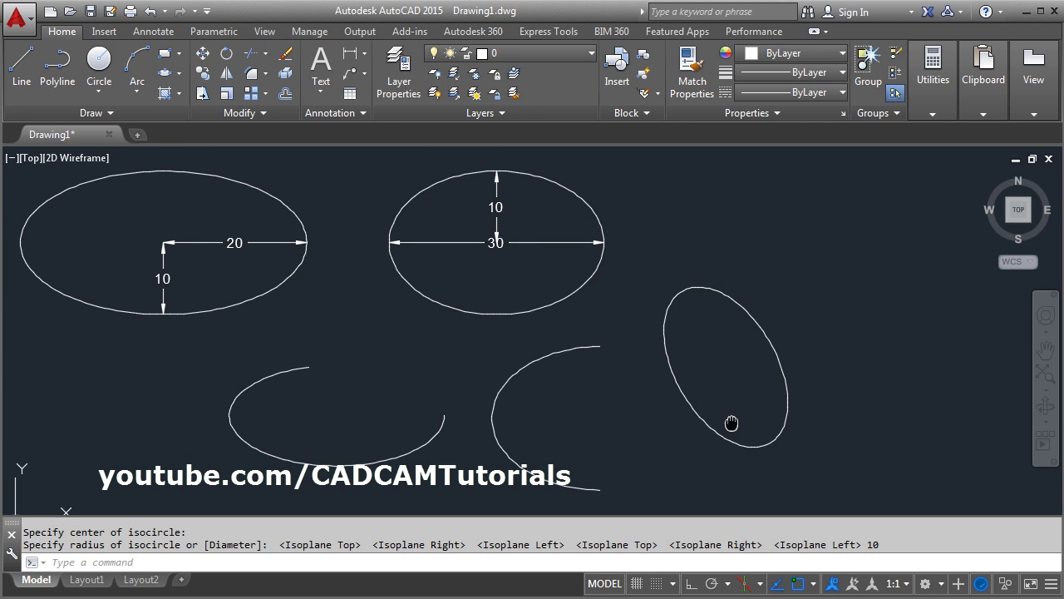
click(760, 584)
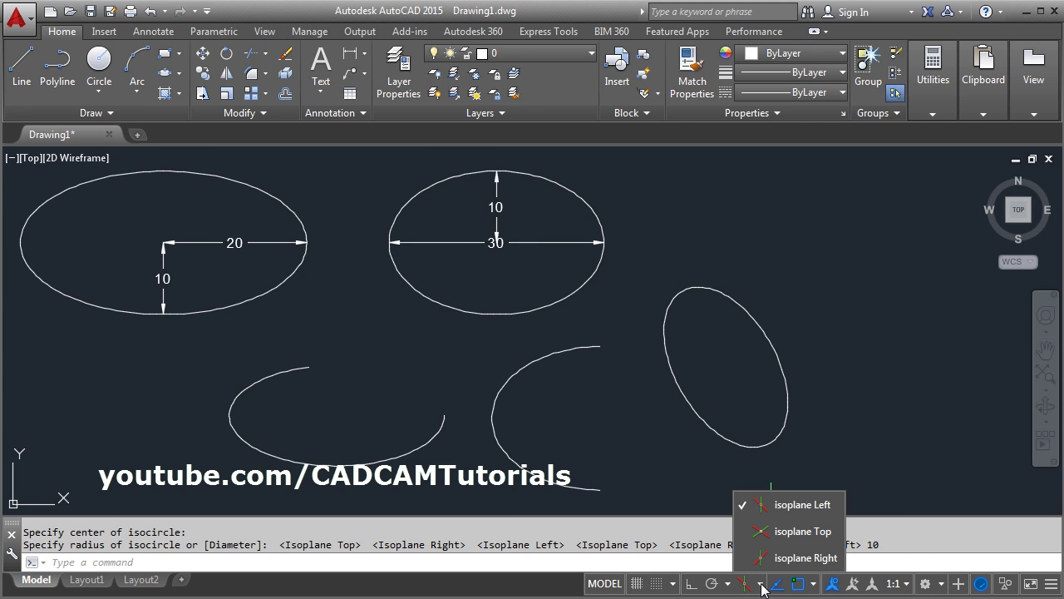
click(797, 558)
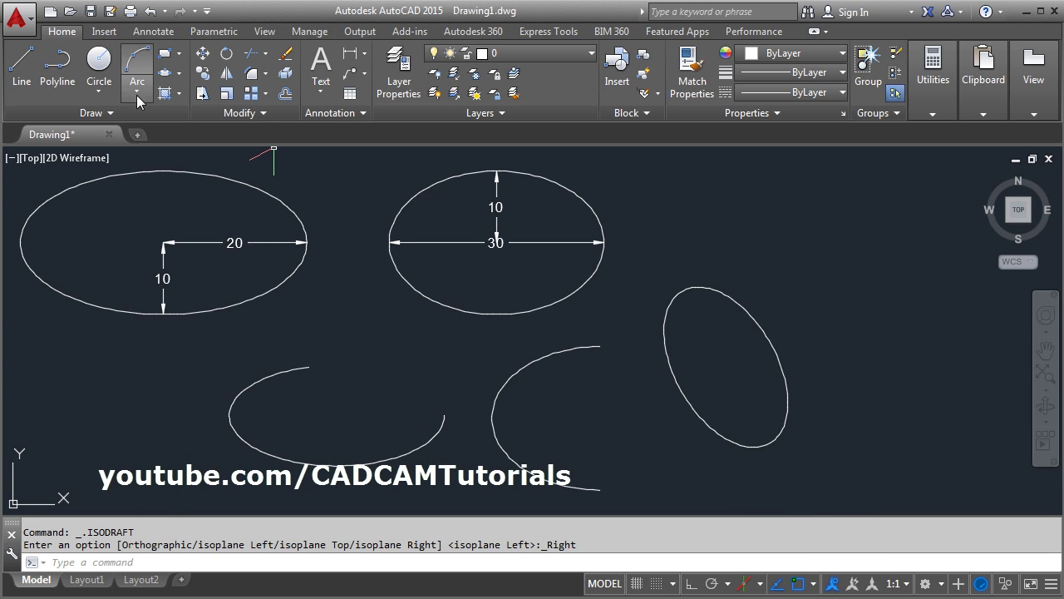
click(164, 75)
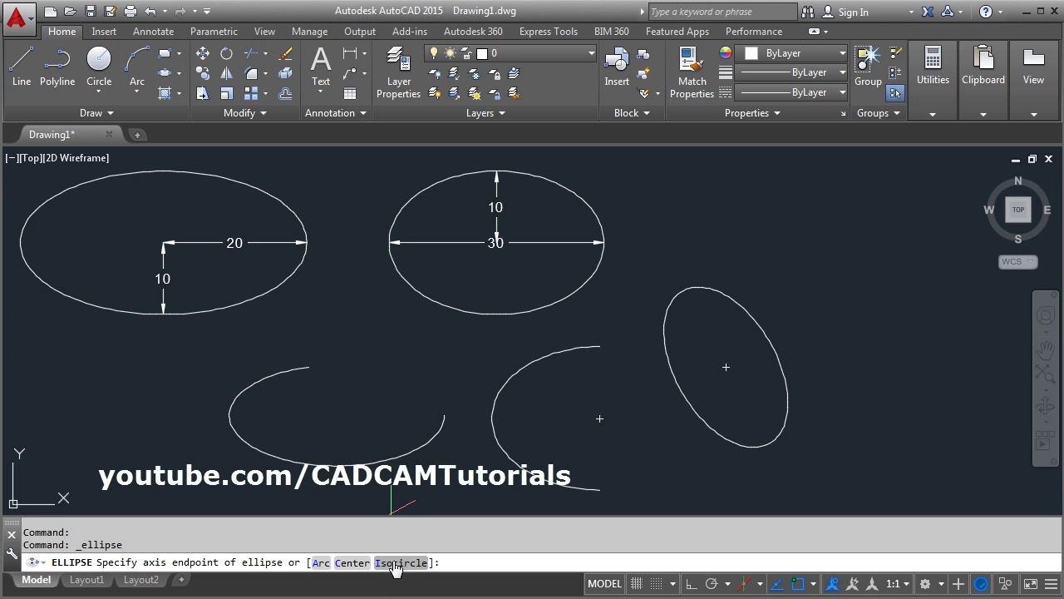
click(395, 564)
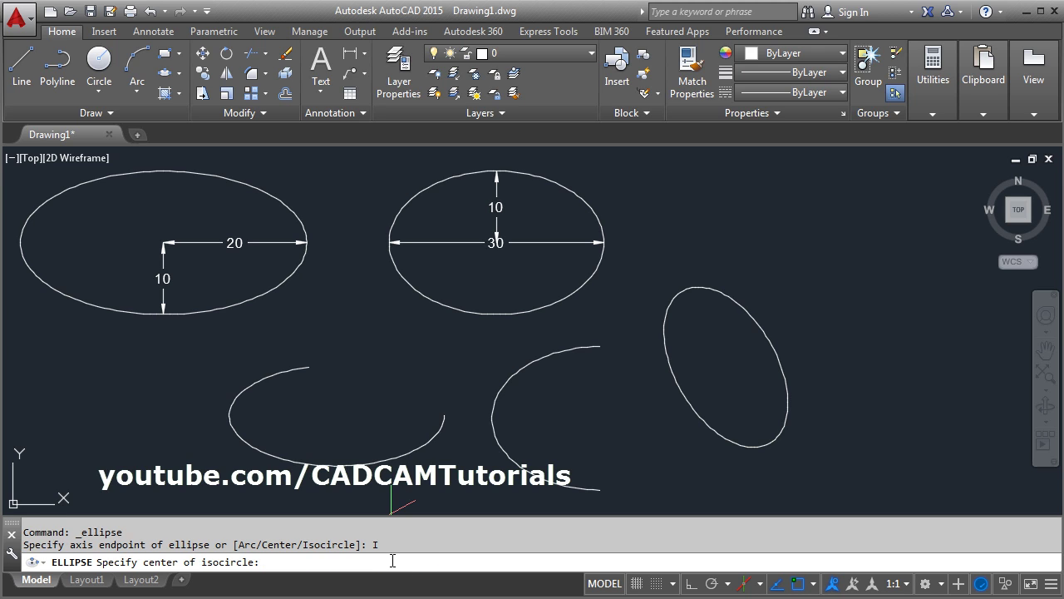
click(879, 356)
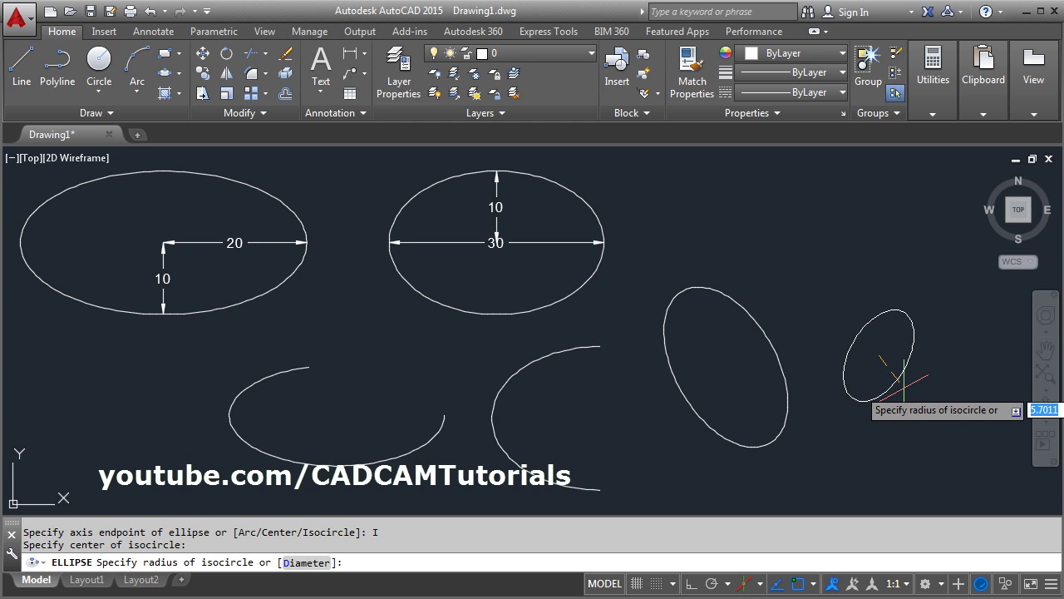
key(Return)
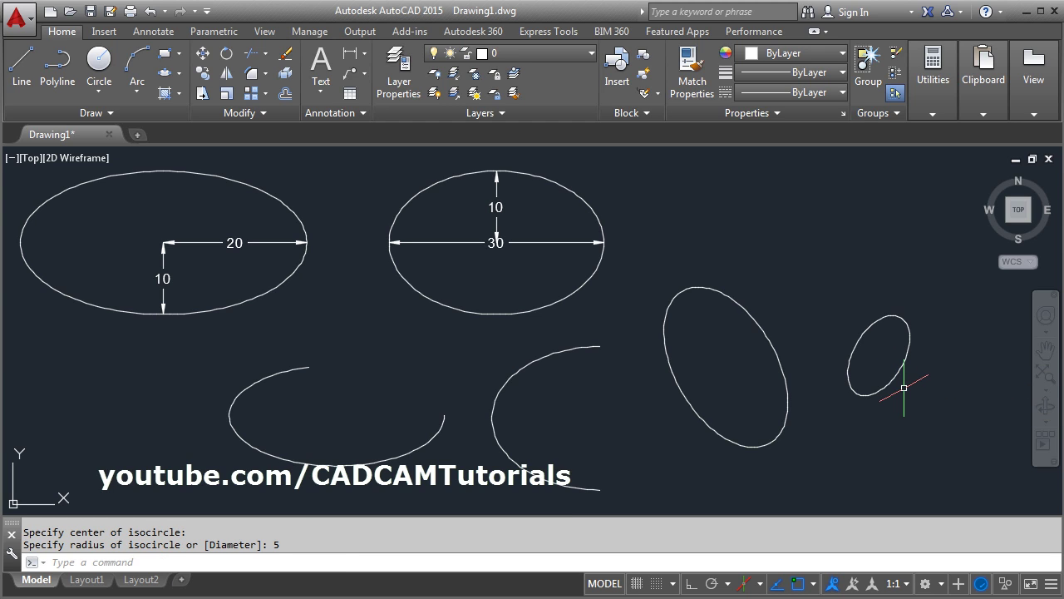
middle_click(710, 381)
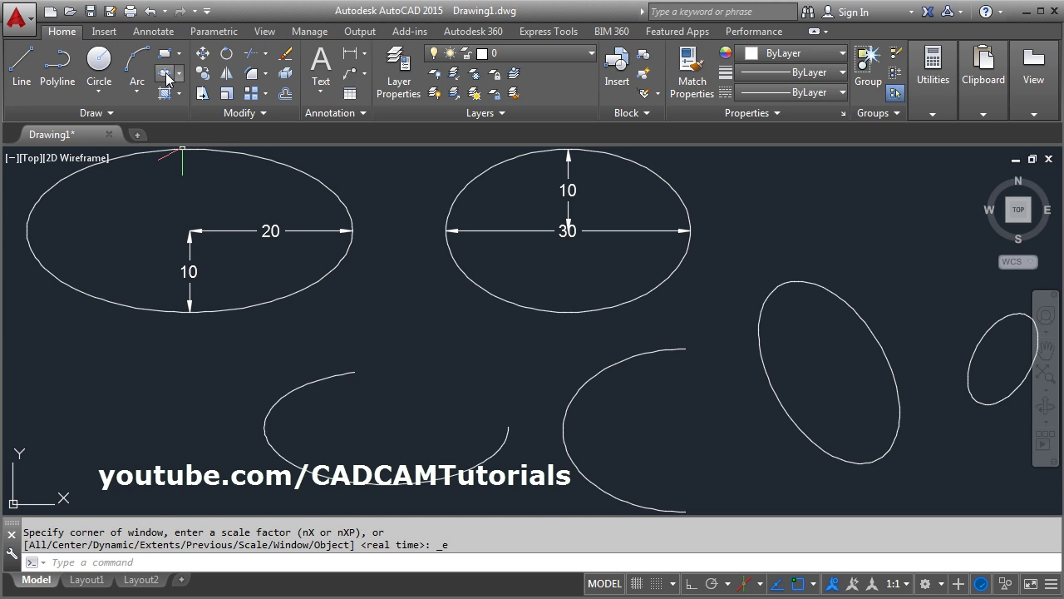
click(181, 72)
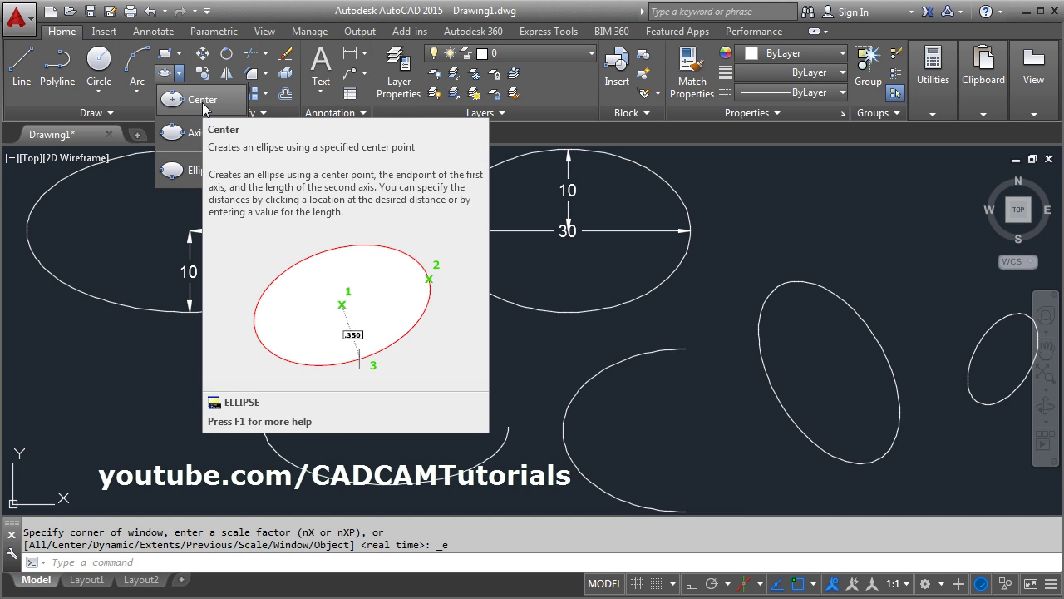
click(203, 103)
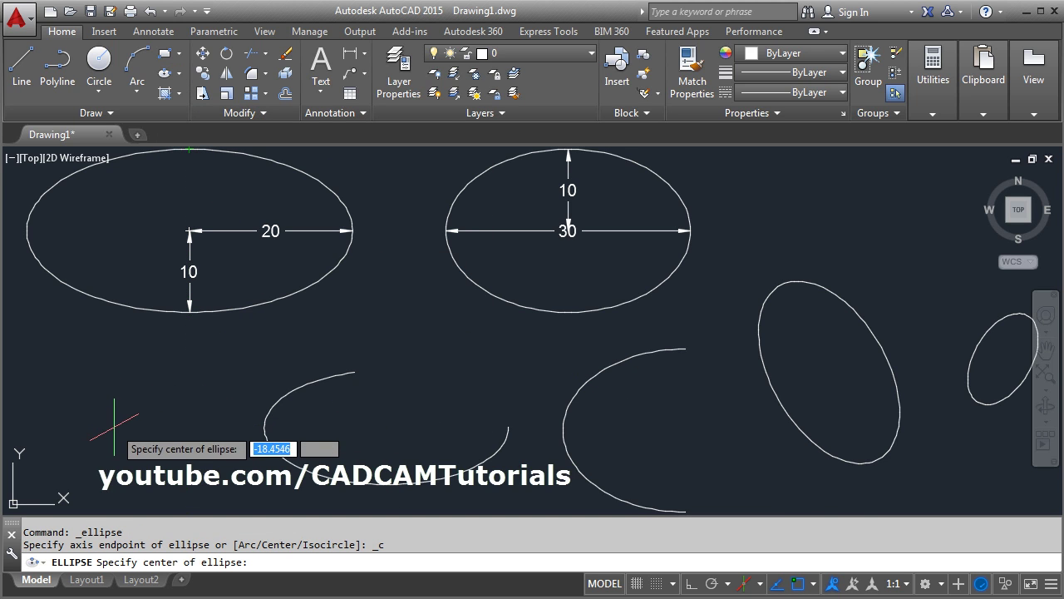
click(742, 582)
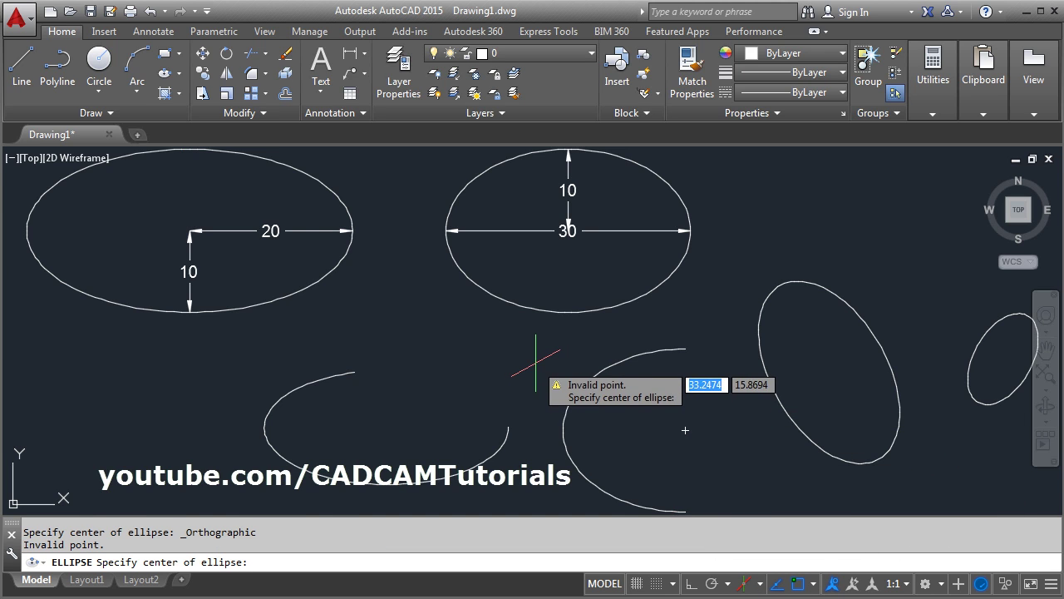
key(Escape)
key(Escape)
key(Escape)
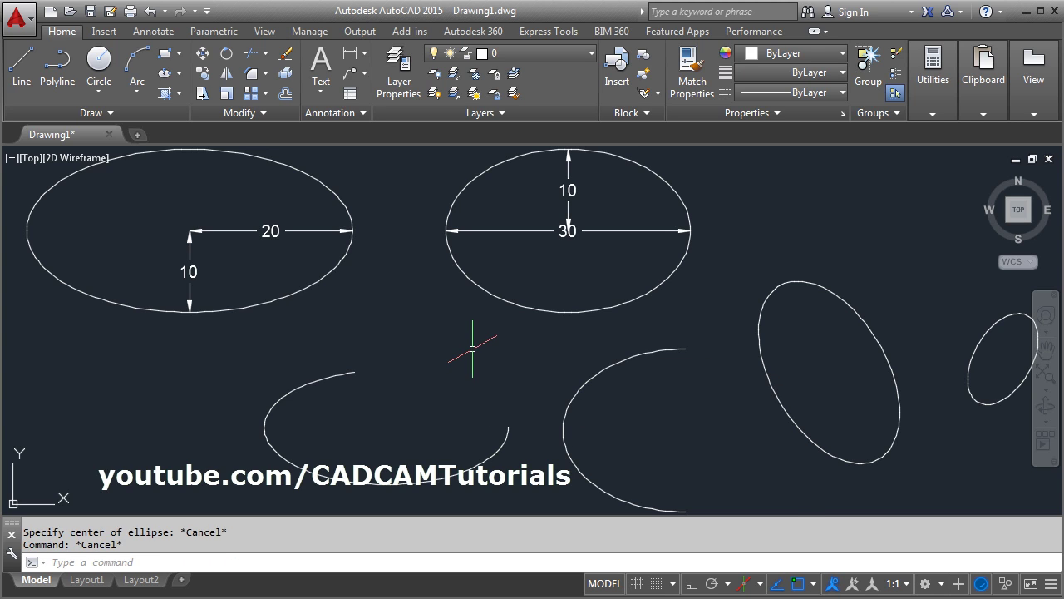
- Turn off isometric drafting and start a Center ellipse below the elliptical arcs, with Ortho on and a horizontal axis endpoint distance of 40
click(745, 587)
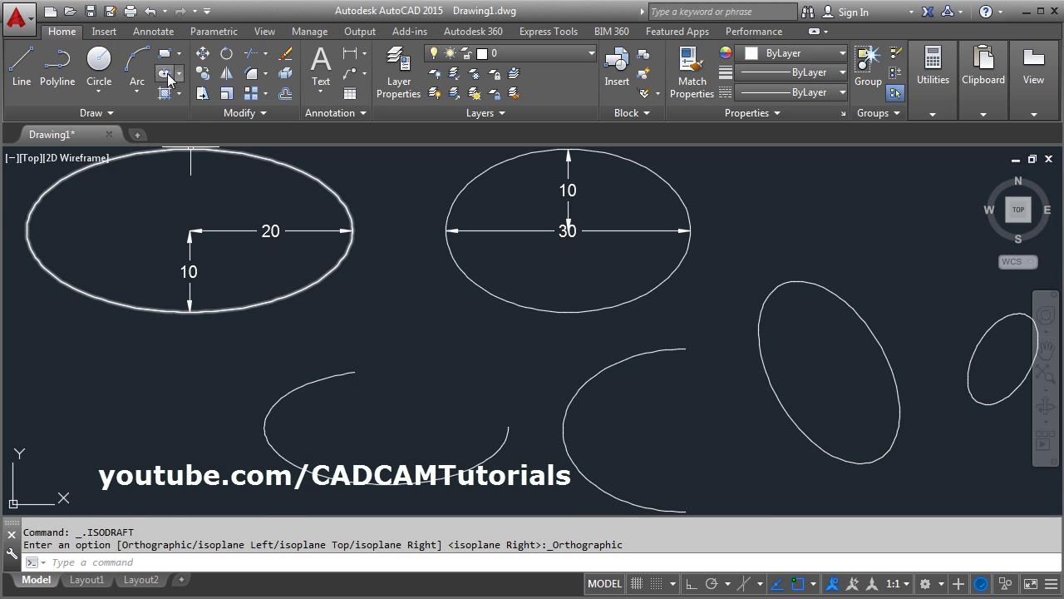
click(167, 75)
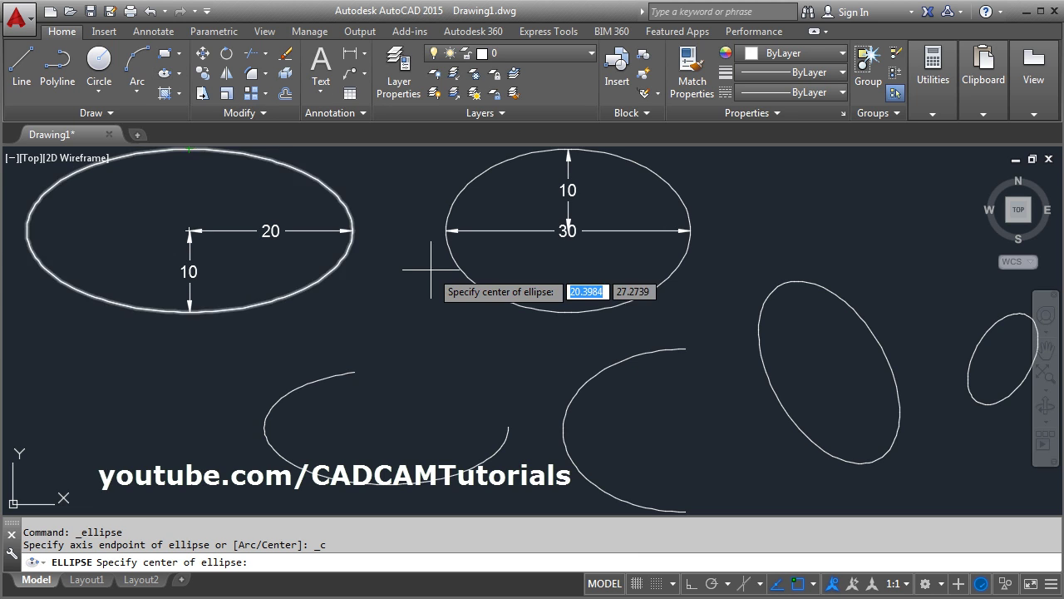
scroll(432, 270, down, 2)
middle_drag(432, 270, 453, 198)
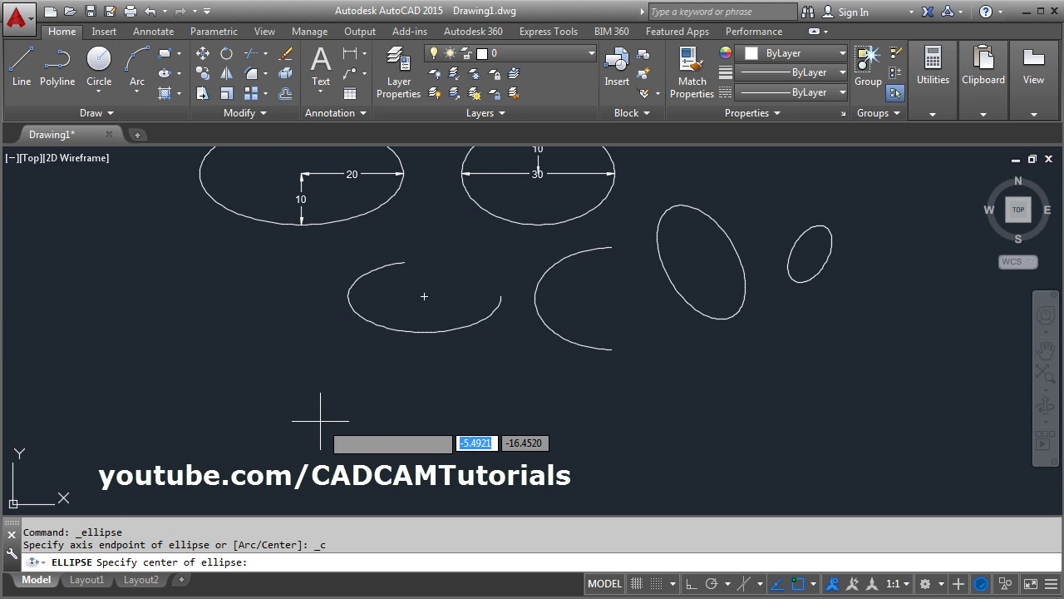
click(317, 414)
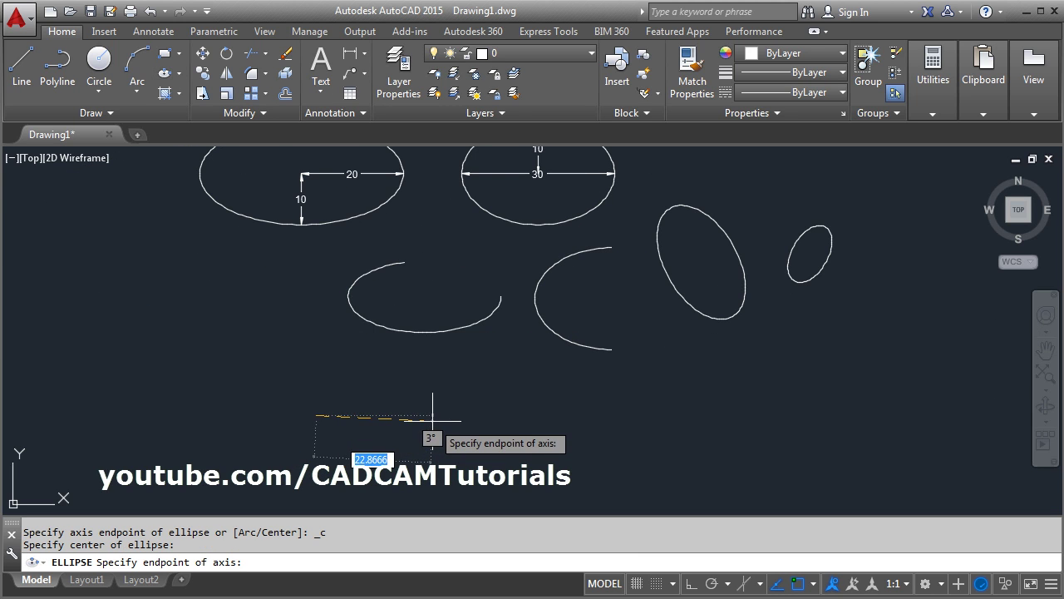
click(690, 584)
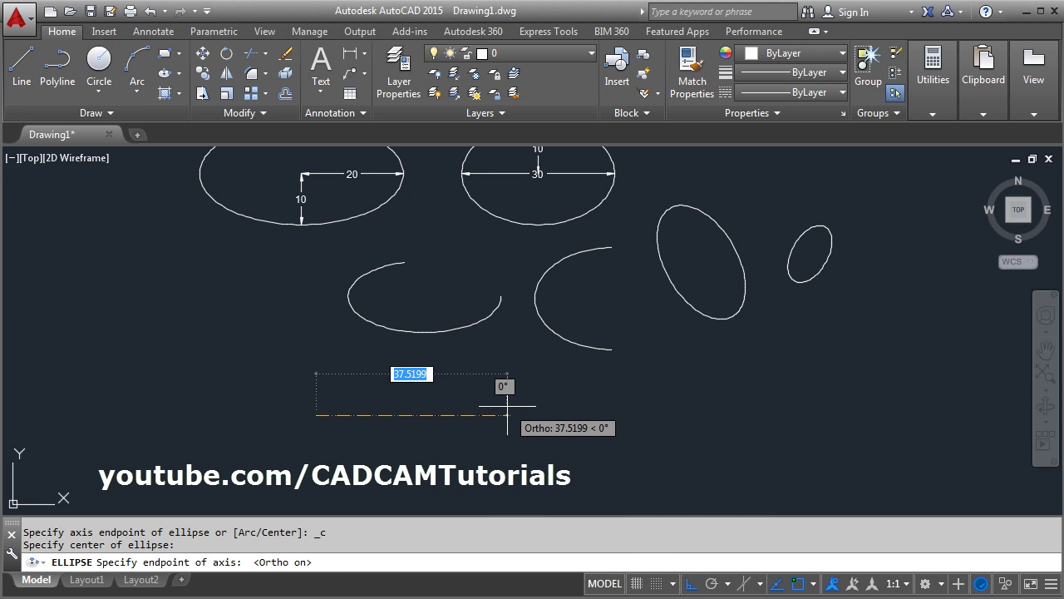
text(40)
key(Return)
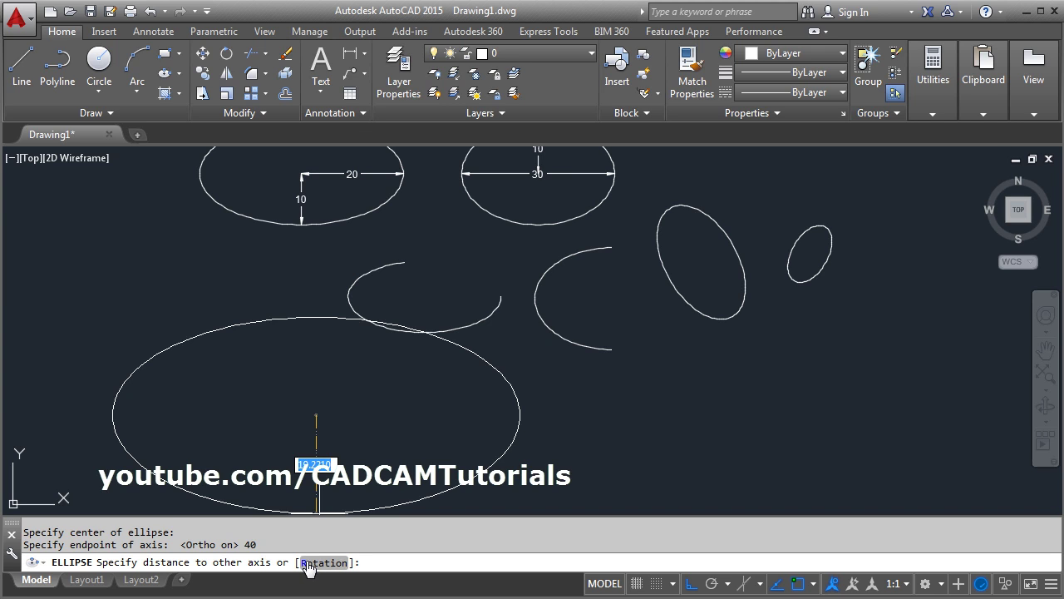
- Finish the ellipse with the Rotation option, with Ortho off and a rotation of 0 around the major axis
click(307, 565)
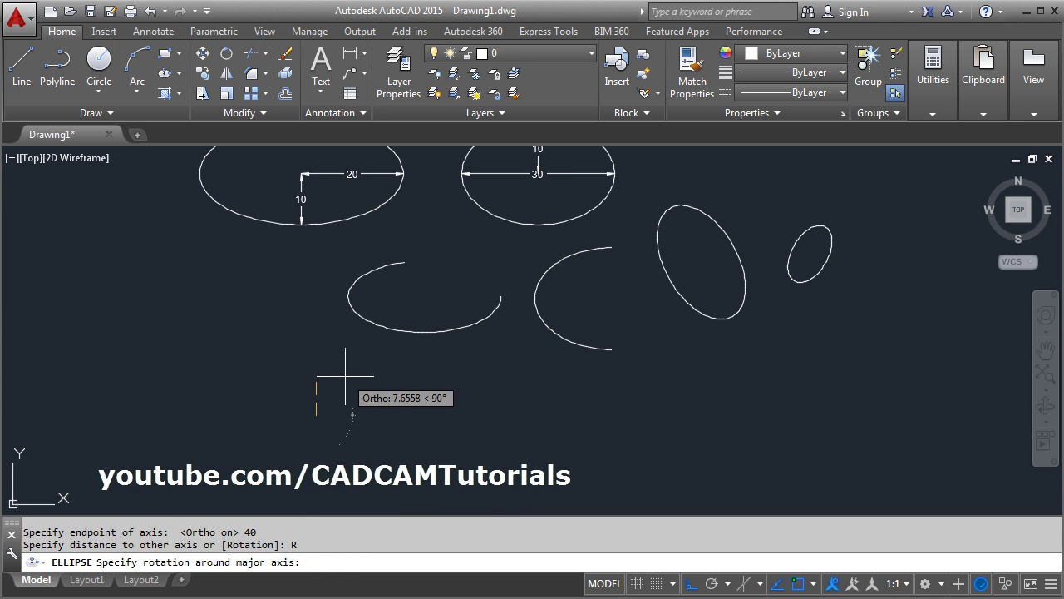
key(F8)
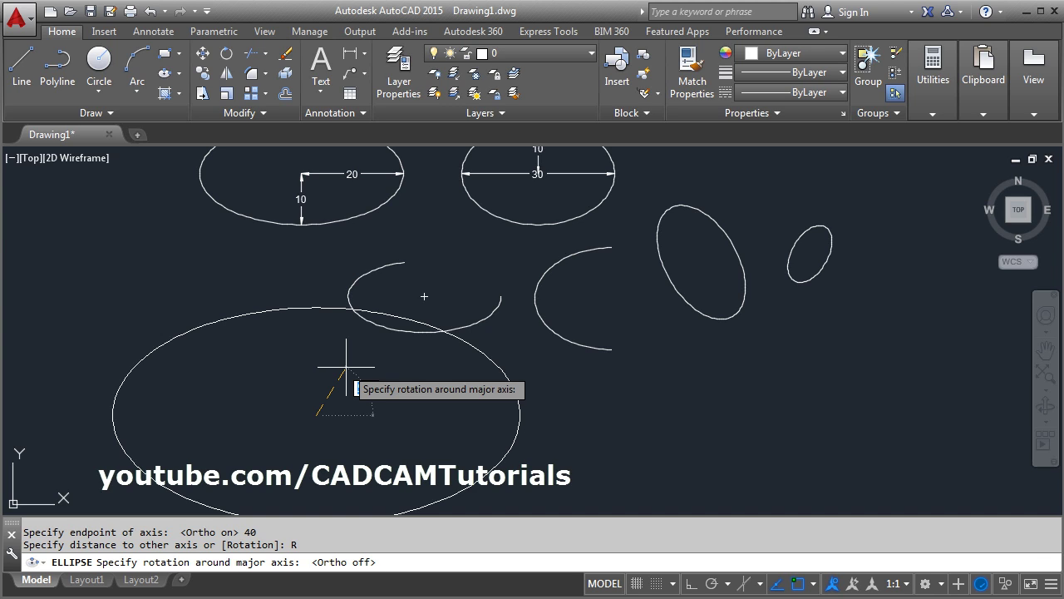
key(Return)
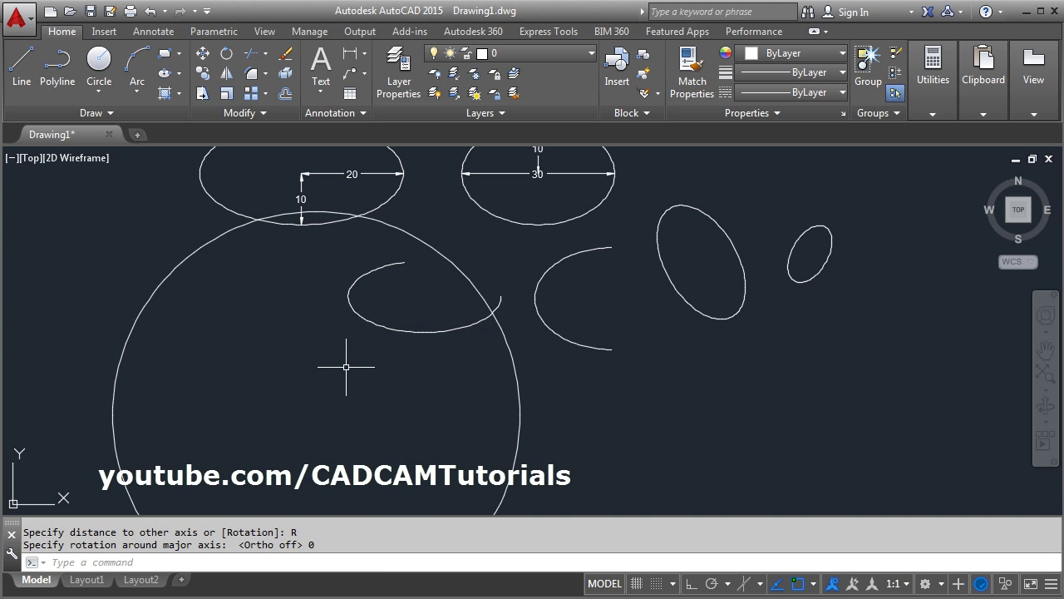
scroll(312, 339, down, 3)
scroll(341, 366, up, 2)
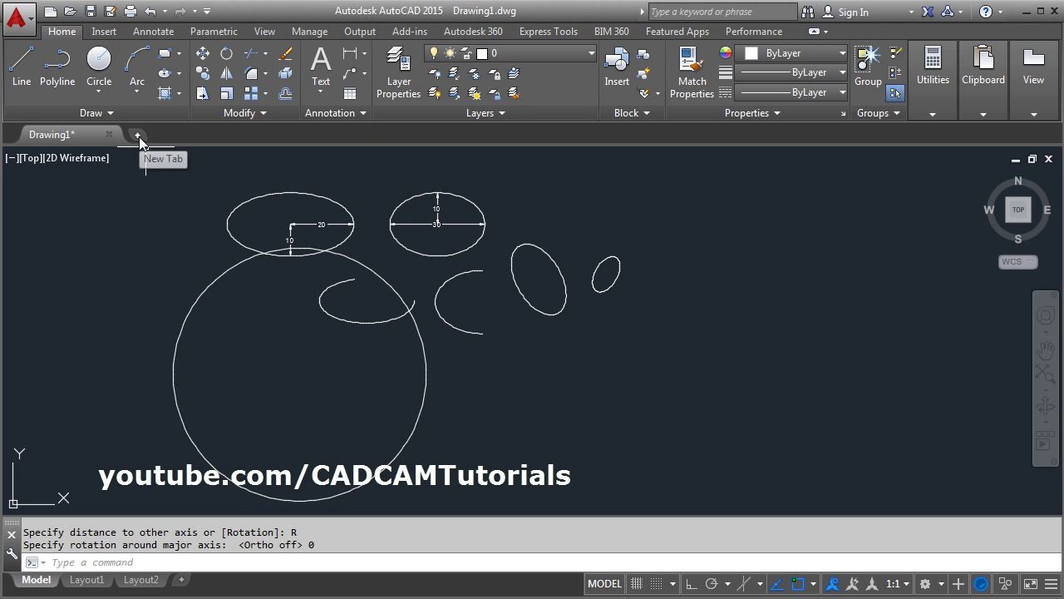
- Create a new drawing and draw a Center ellipse with a horizontal axis endpoint distance of 15 and a rotation of 45 around the major axis
click(138, 135)
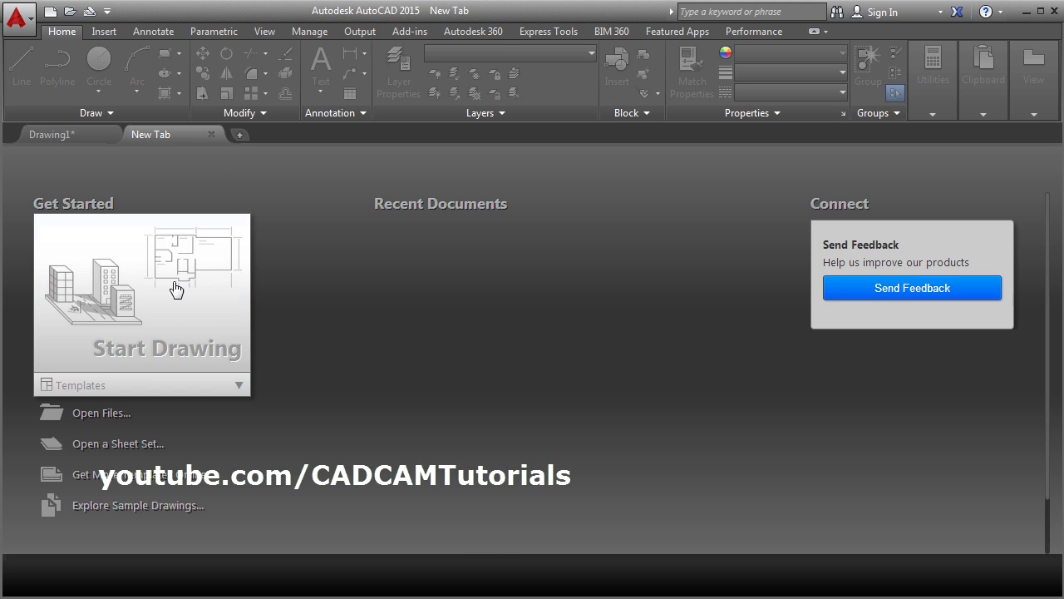
click(174, 290)
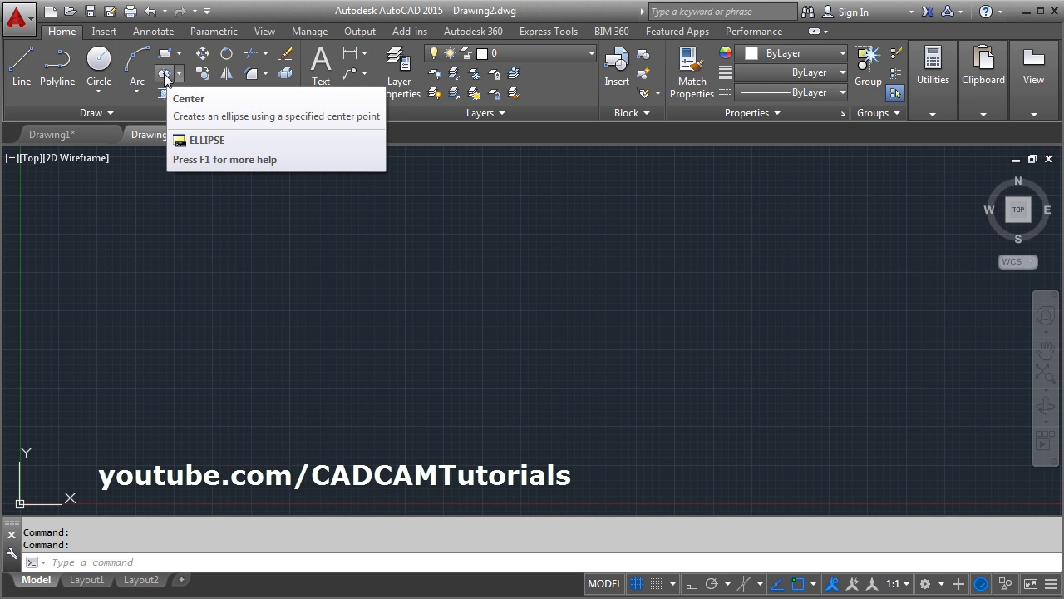
click(171, 74)
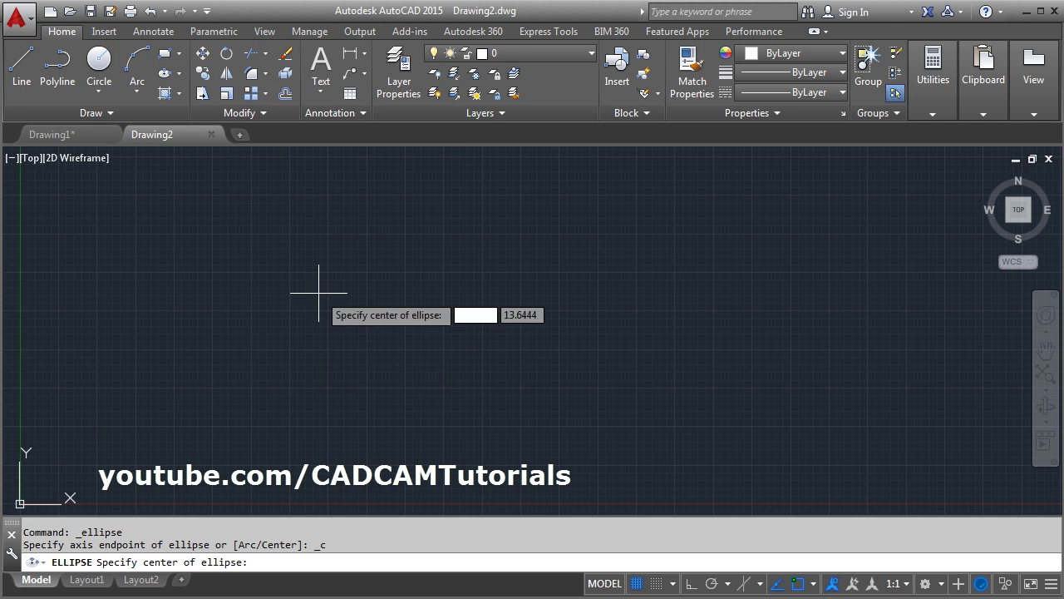
click(291, 346)
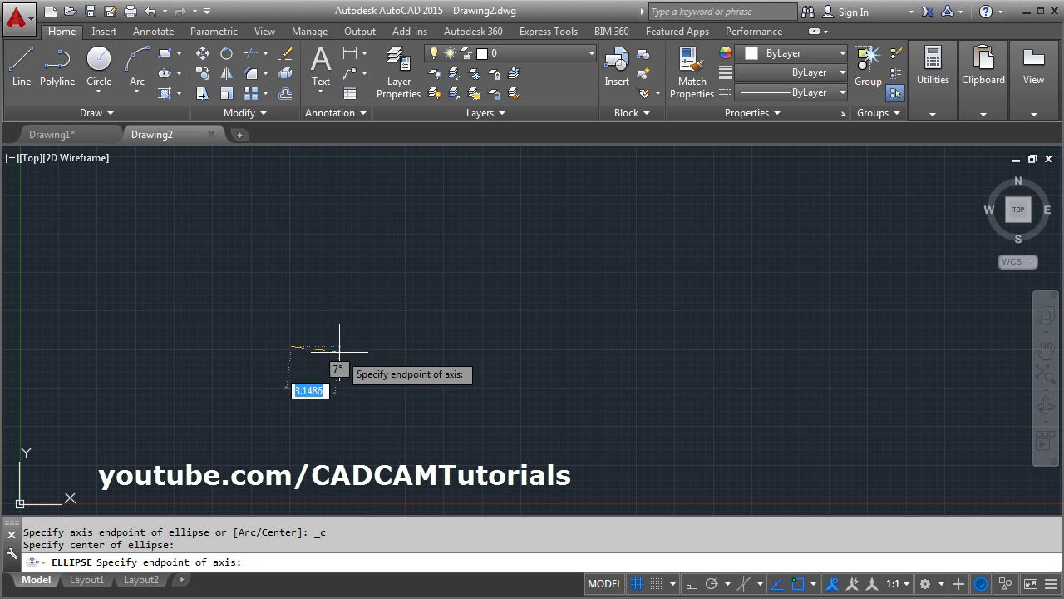
click(689, 583)
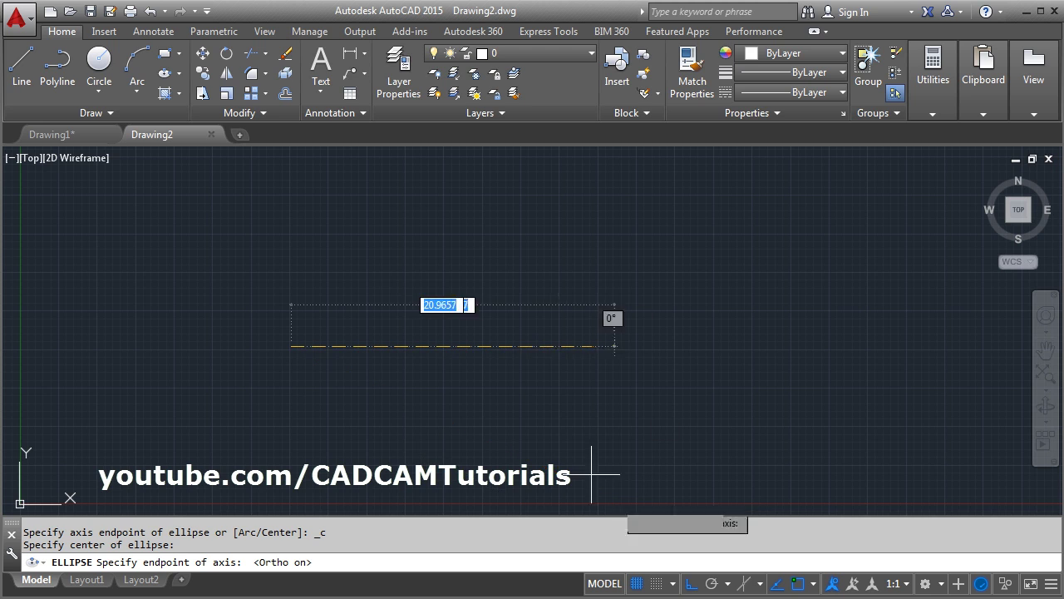
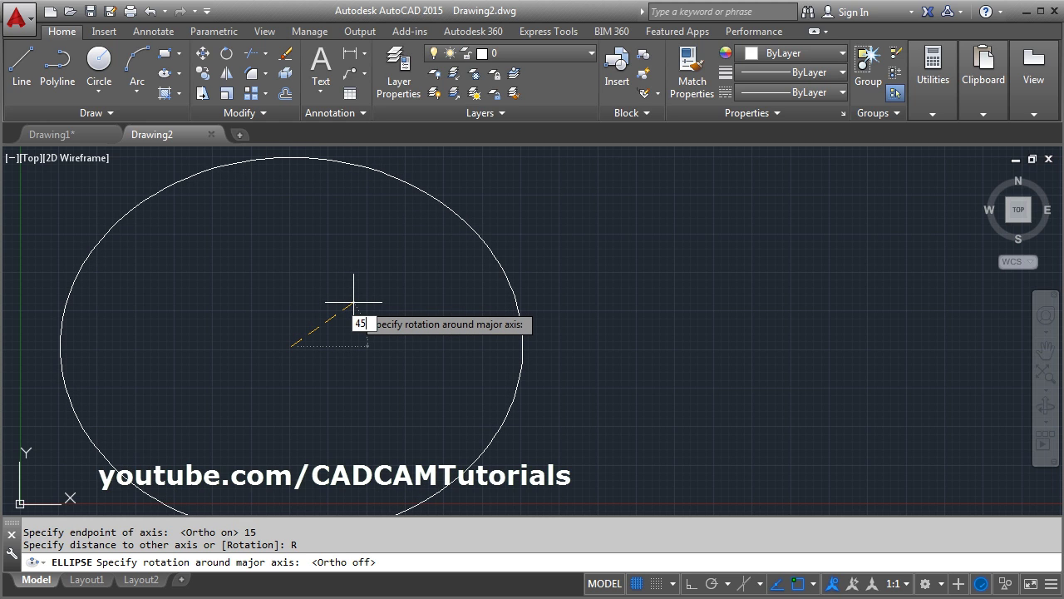
key(Return)
mouse_move(347, 337)
middle_down()
mouse_move(349, 321)
mouse_move(341, 332)
middle_up()
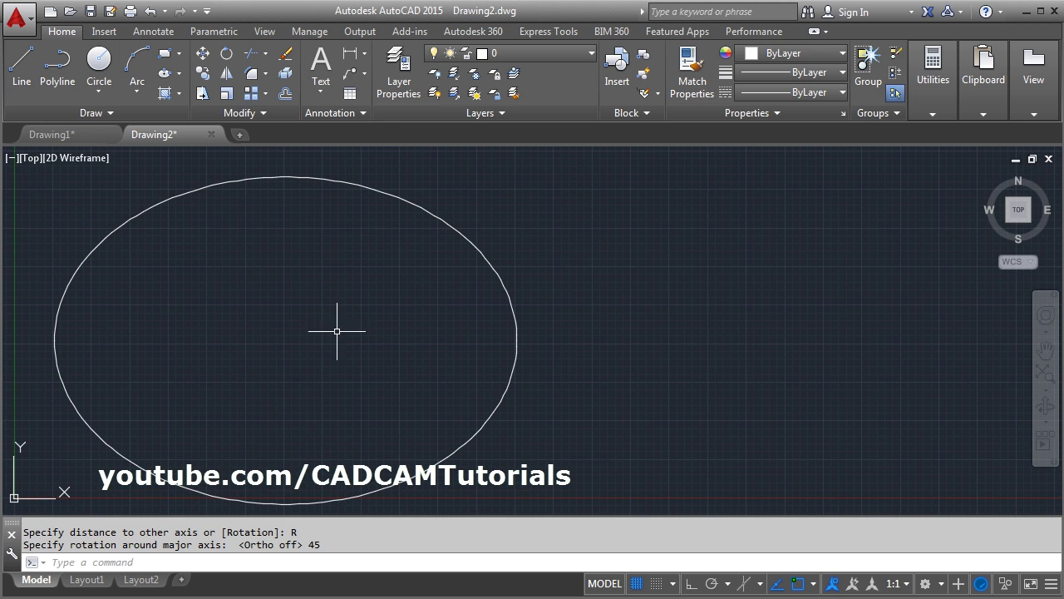
middle_drag(317, 324, 315, 316)
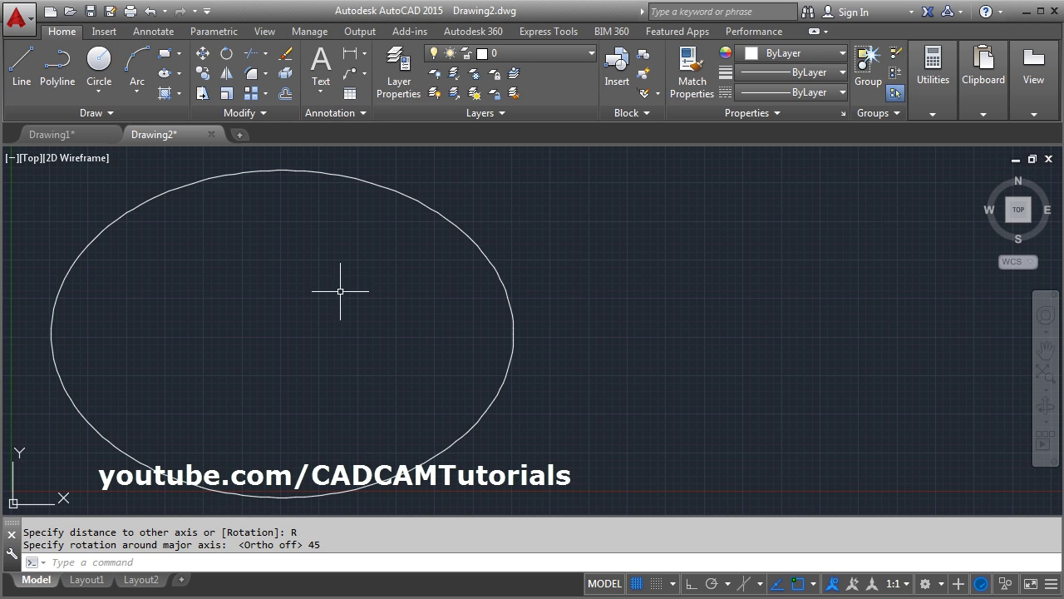
- Create another new drawing and switch the workspace to 3D Modeling
click(241, 135)
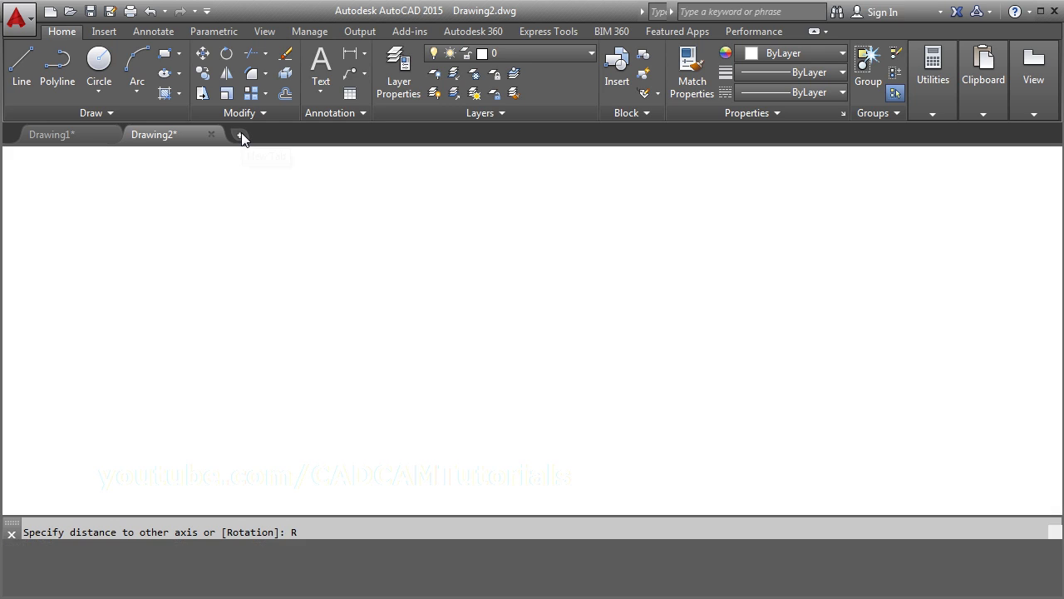
click(166, 295)
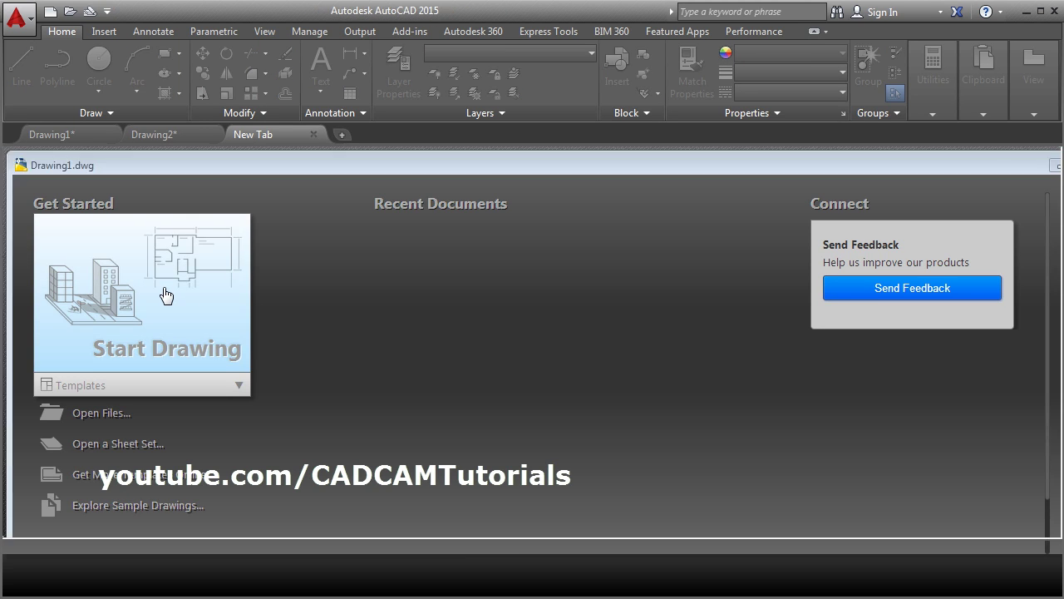
click(939, 584)
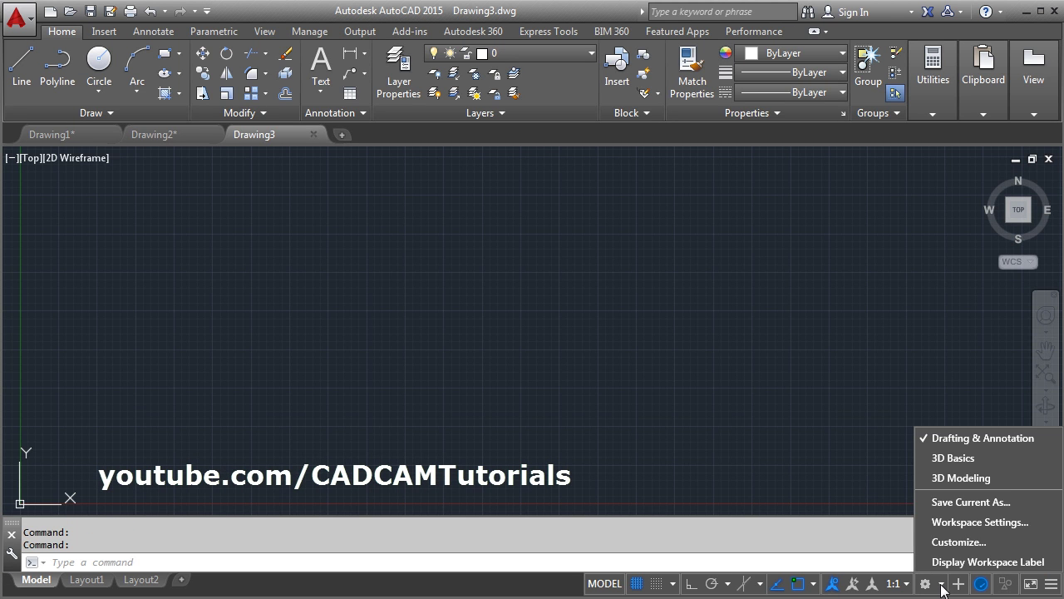
click(955, 479)
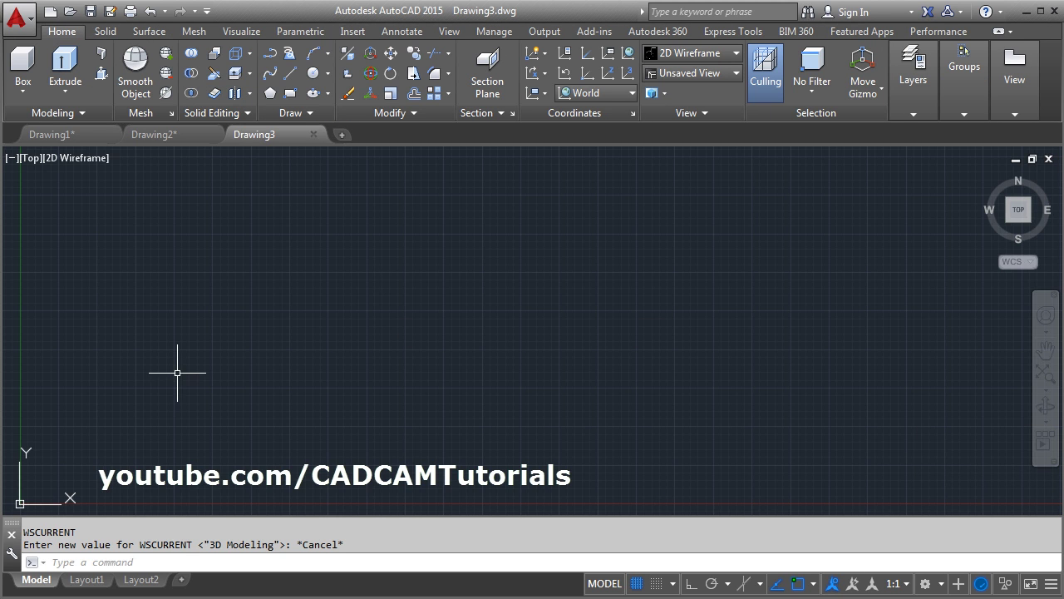
- Return to Drawing2, which contains the rotated ellipse
click(170, 136)
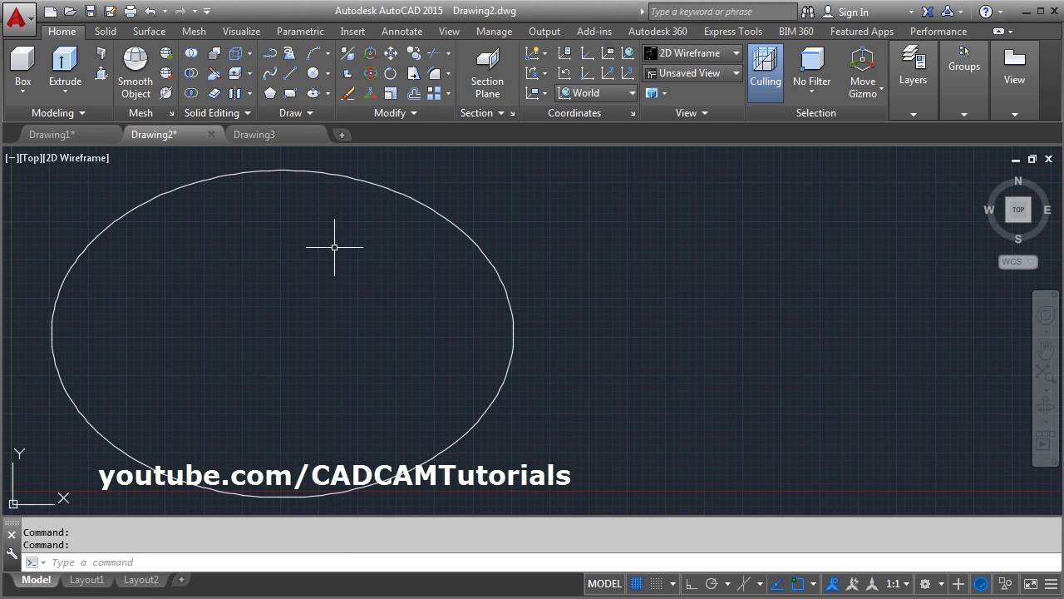
- Add a linear dimension from the ellipse's center to its right quadrant, placing the dimension line along the major axis
click(965, 114)
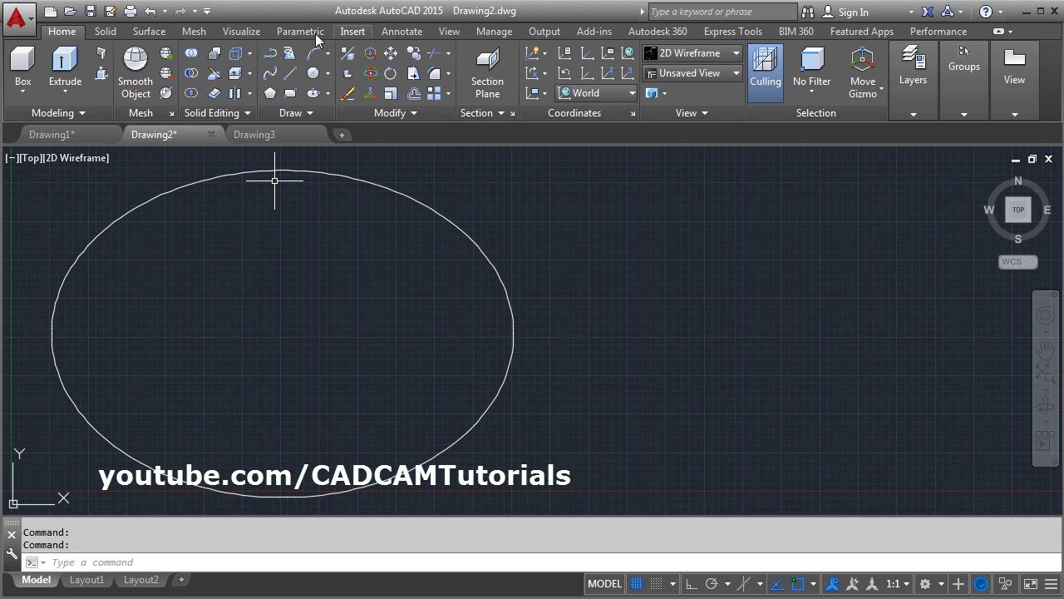
click(402, 32)
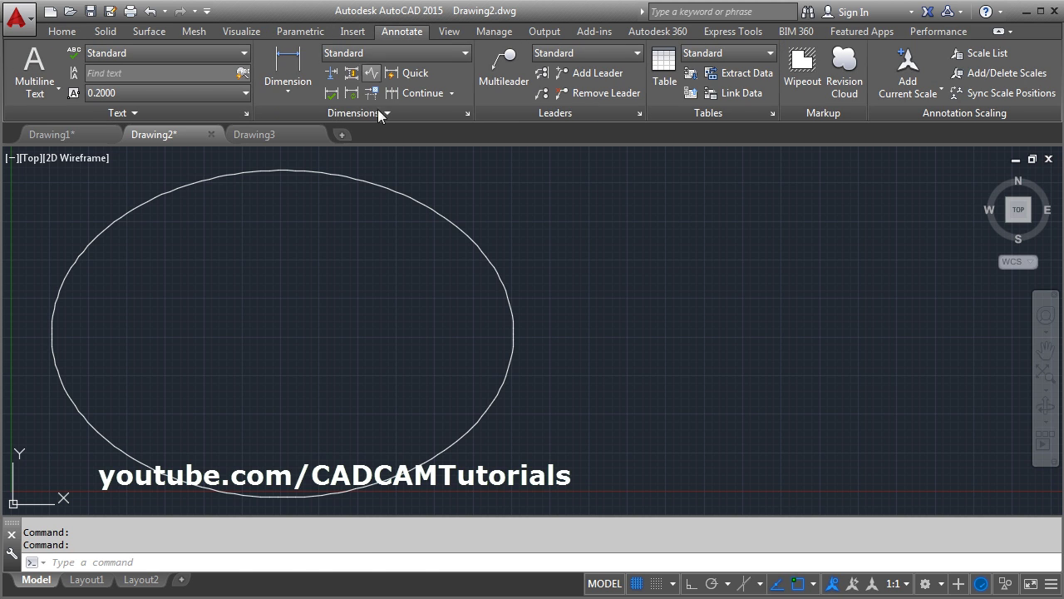
click(288, 71)
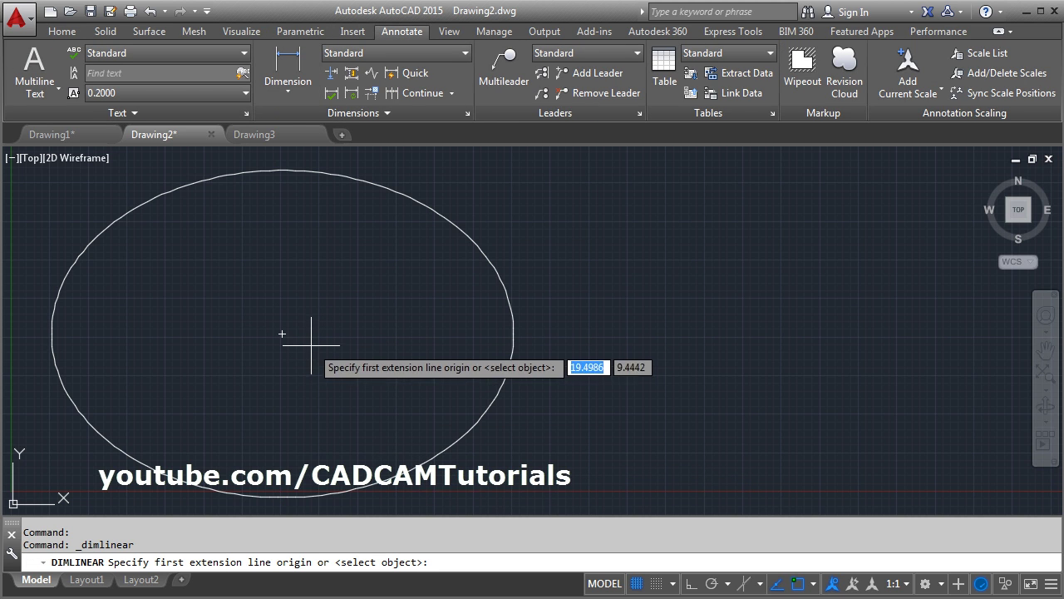
click(282, 334)
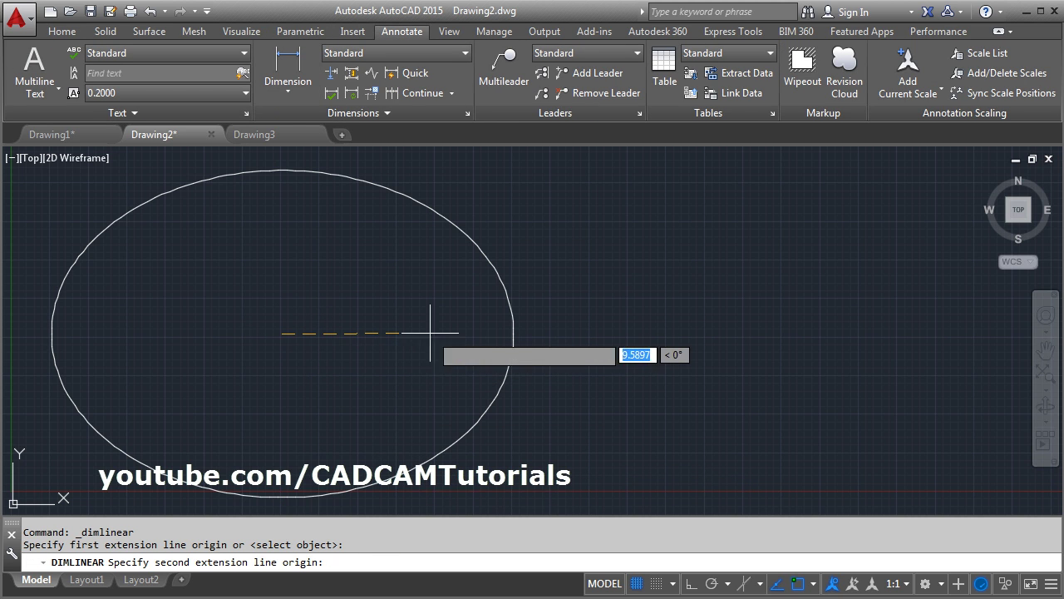
click(513, 333)
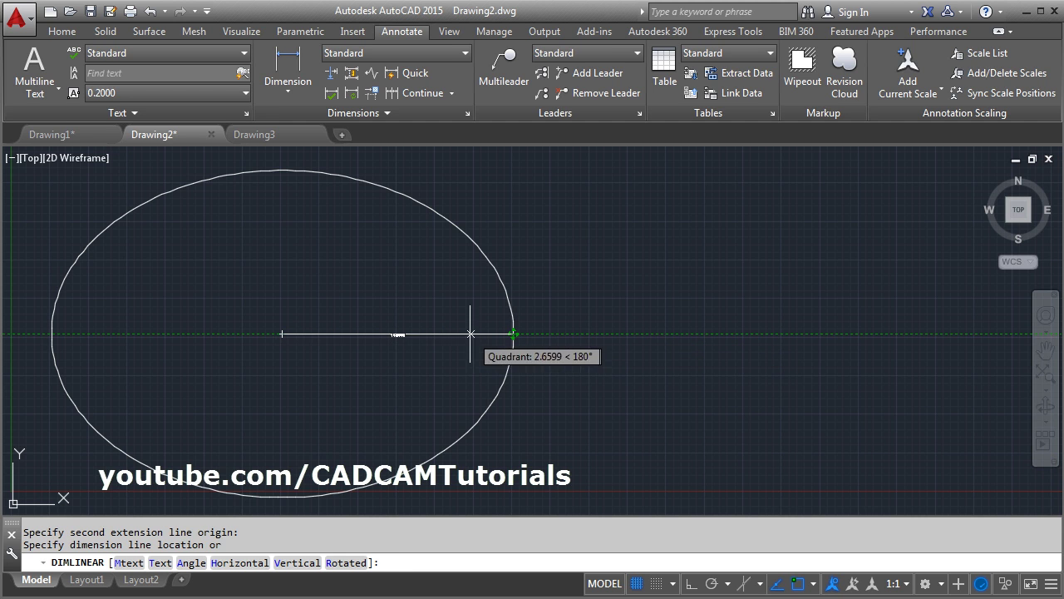
click(447, 337)
scroll(394, 340, up, 5)
scroll(405, 333, down, 3)
scroll(405, 333, down, 3)
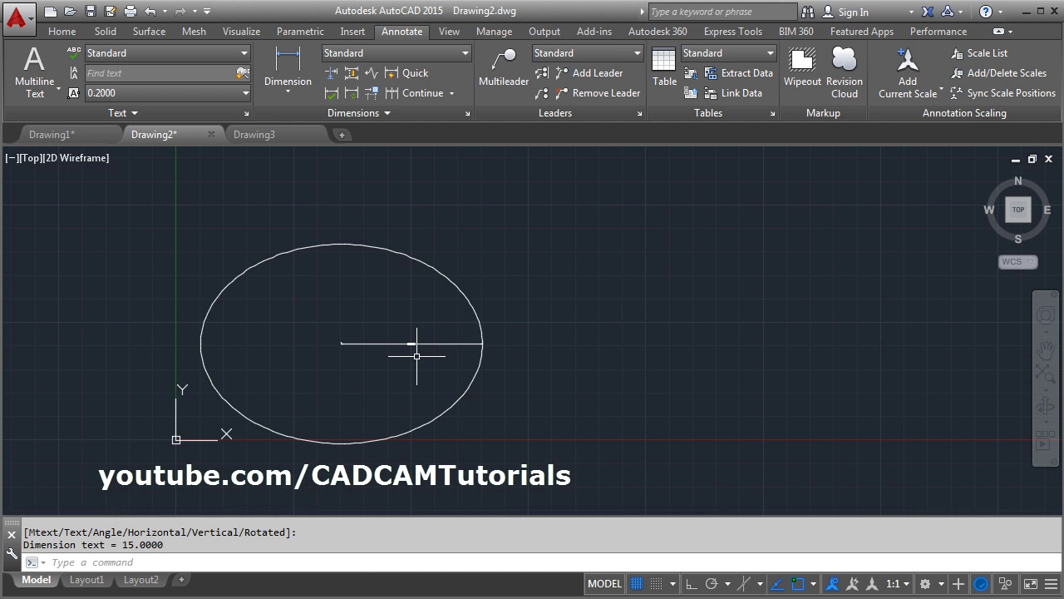
- Erase the linear dimension inside the ellipse
text(e)
key(Return)
click(420, 361)
click(340, 301)
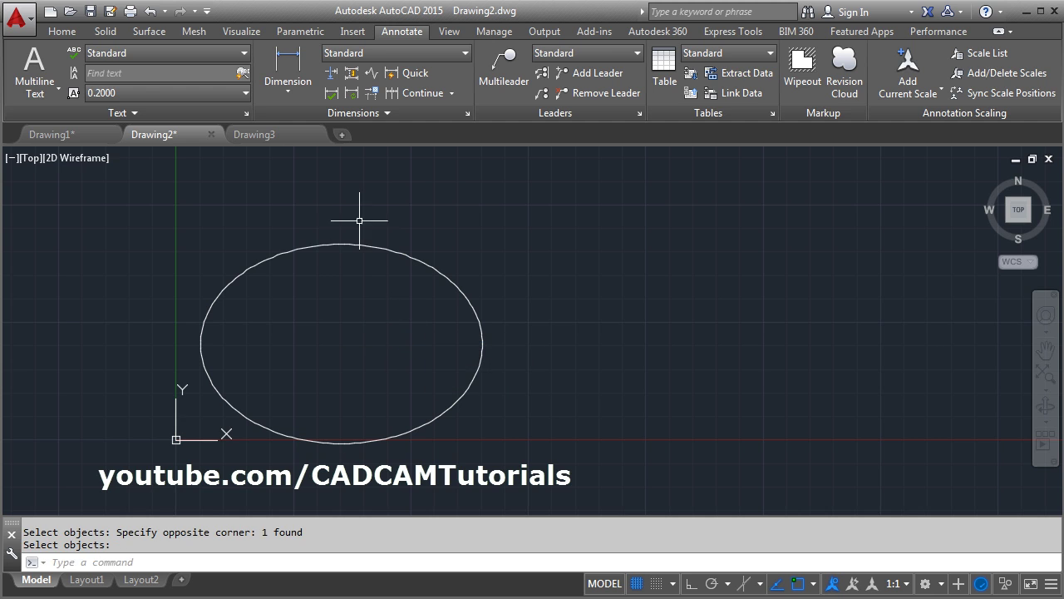
- Draw a circle with a radius of 15 in Drawing3
click(280, 134)
click(60, 32)
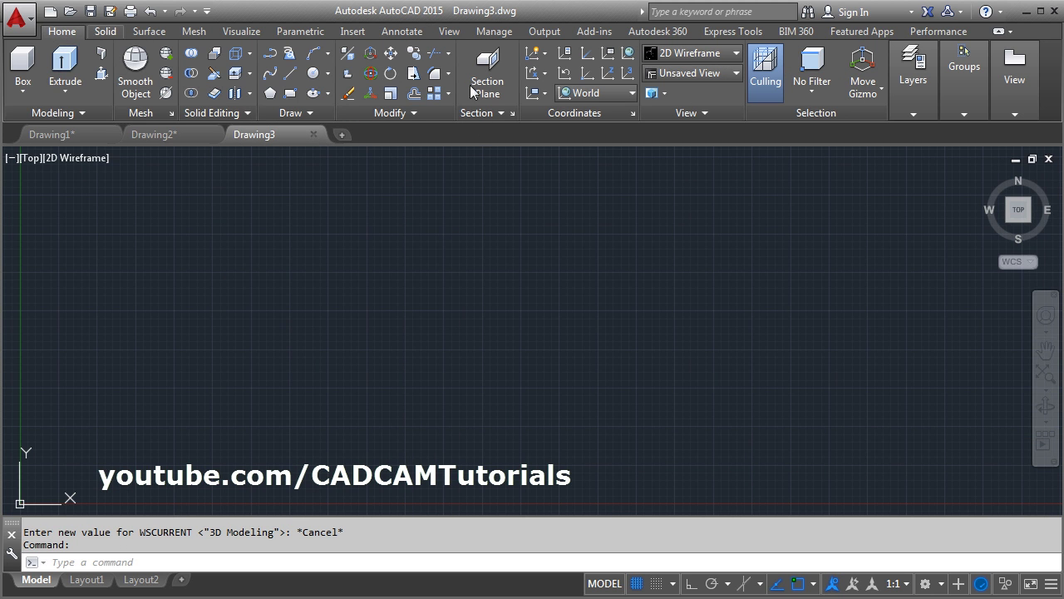
click(314, 75)
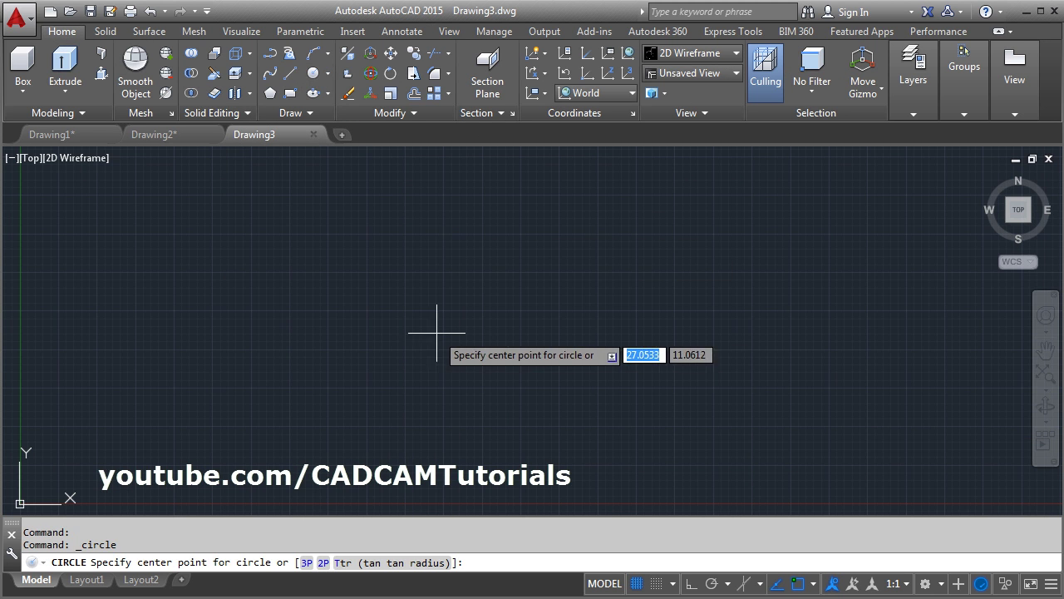
click(431, 318)
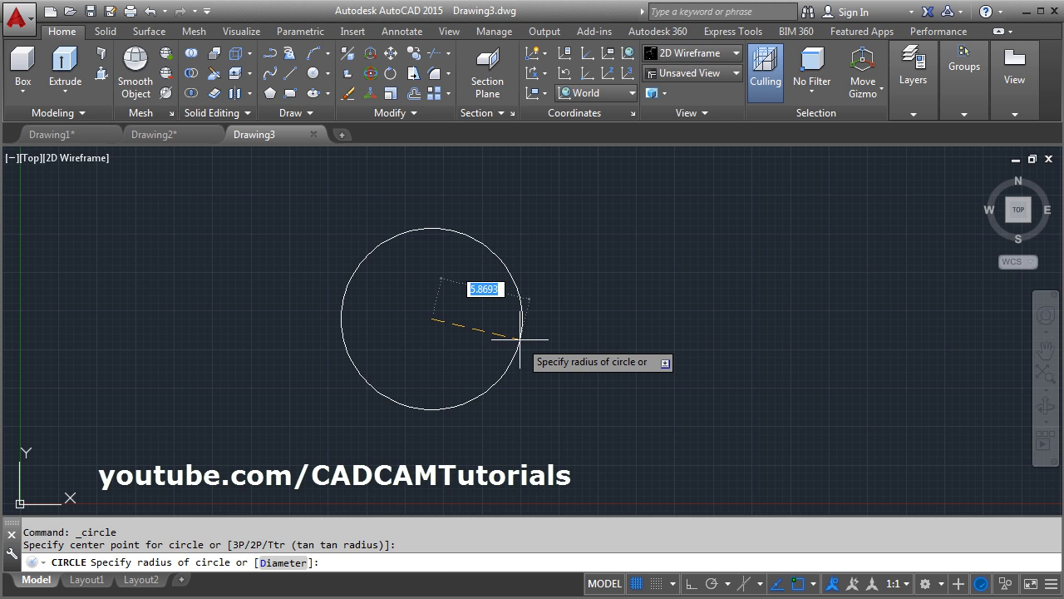
text(15)
key(Return)
scroll(537, 313, down, 5)
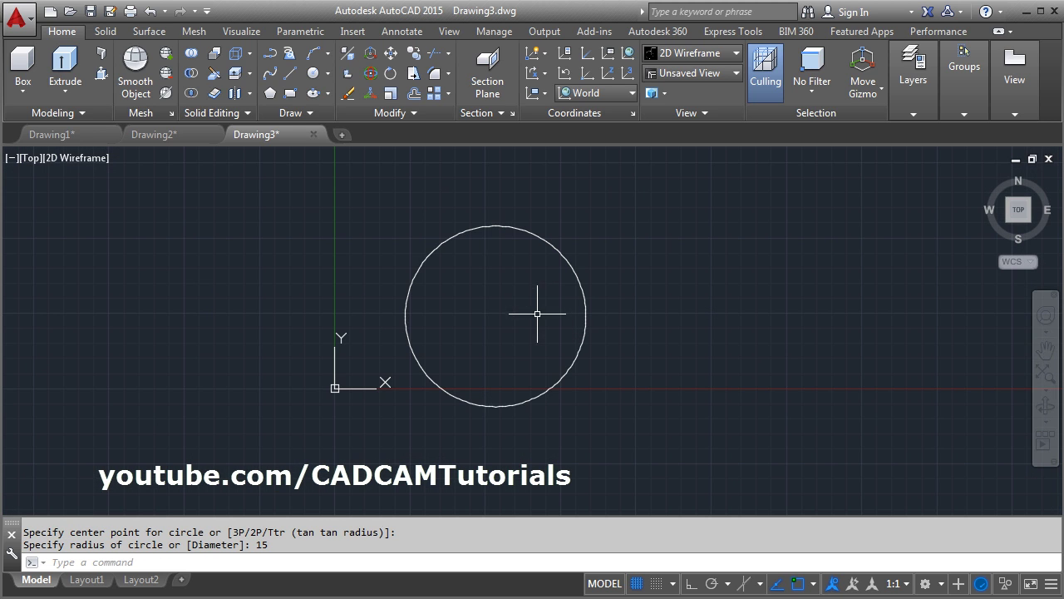
- Check the ellipse in Drawing2, return to Drawing3 and set the circle's view to SE Isometric
click(172, 134)
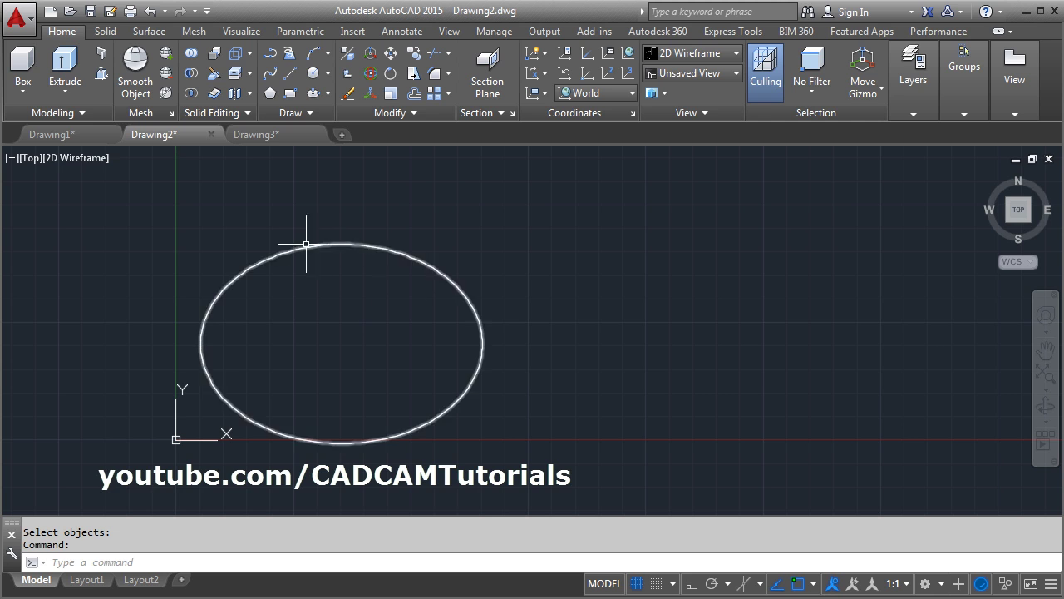
click(278, 134)
middle_drag(602, 335, 581, 359)
click(696, 73)
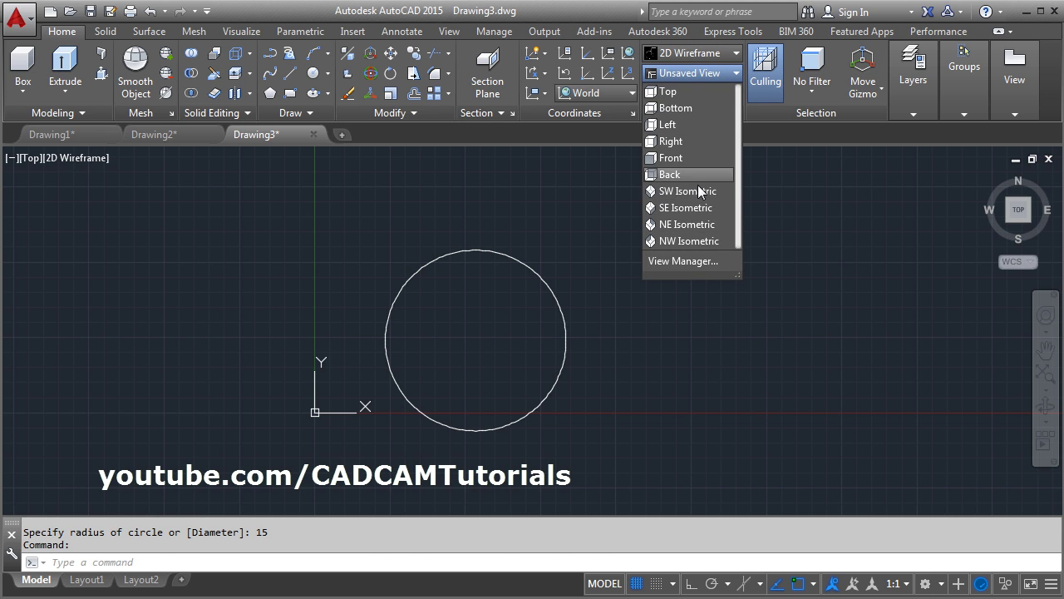
click(684, 210)
scroll(523, 347, down, 5)
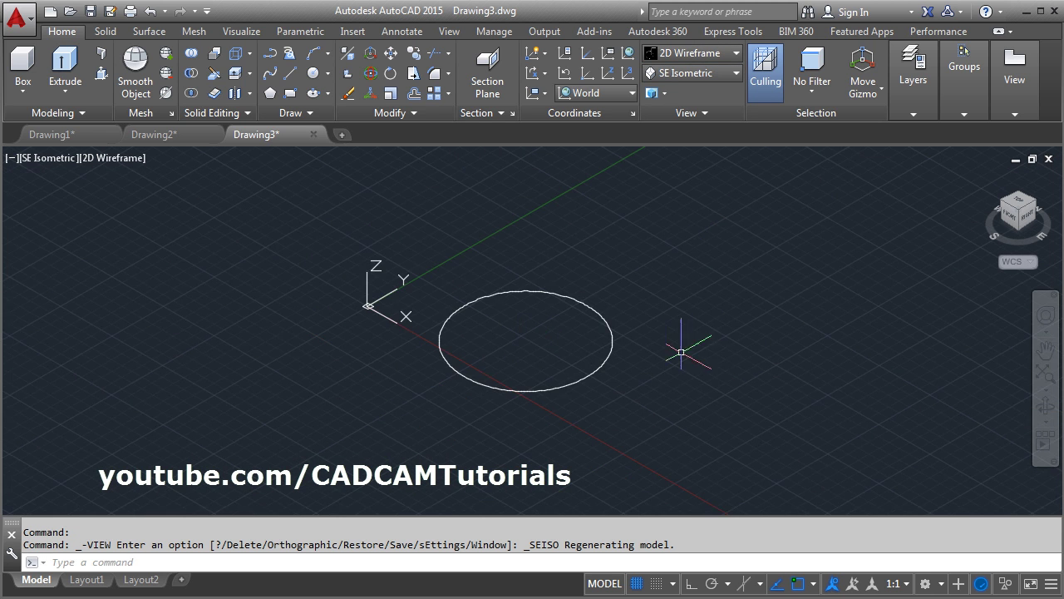
scroll(532, 382, up, 2)
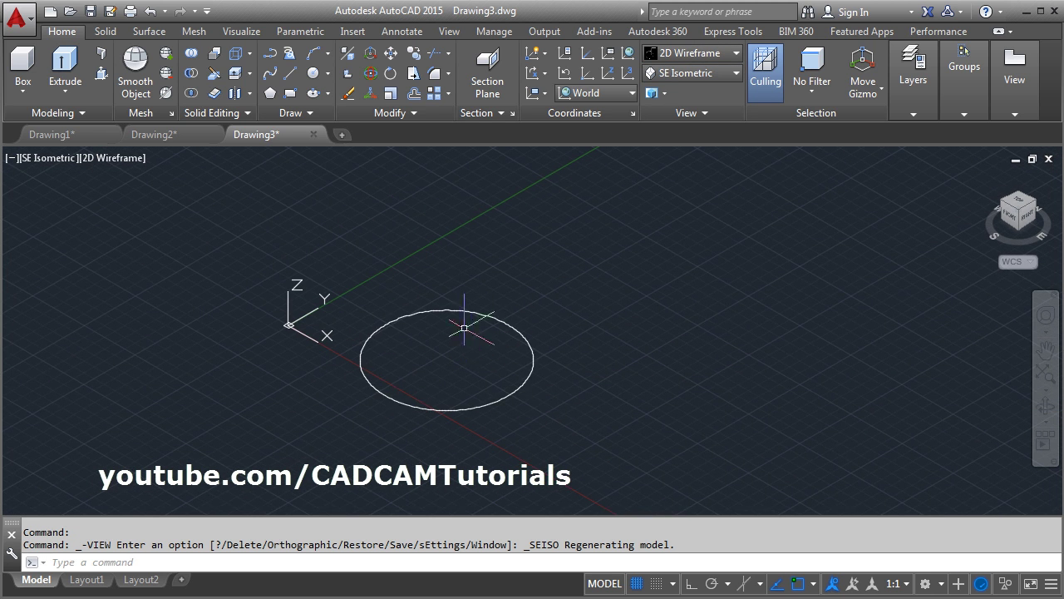
- Rotate the circle 45 degrees around the X axis through its center using 3D Rotate
click(391, 74)
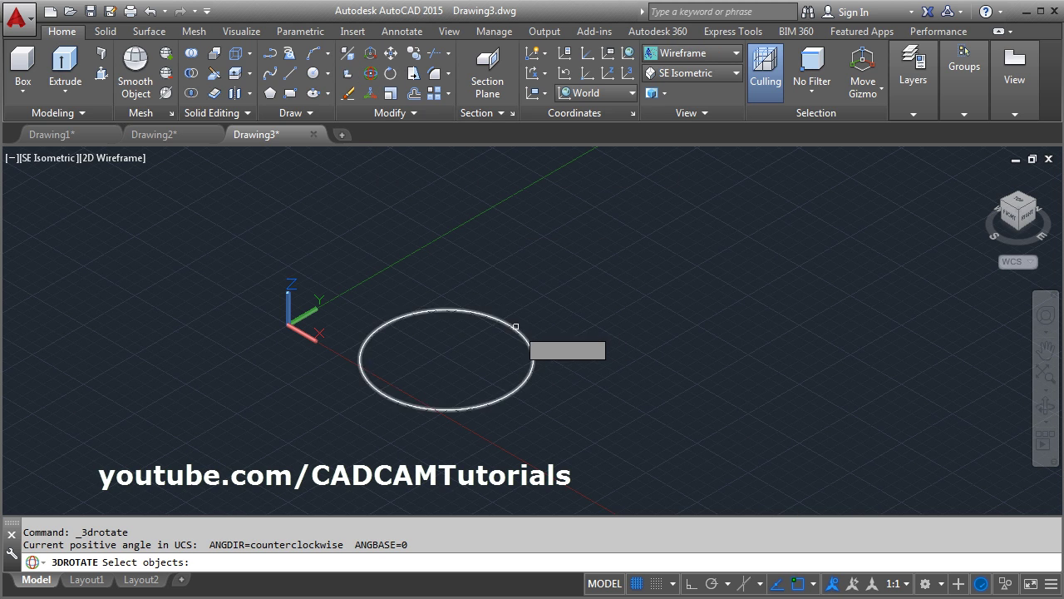
click(515, 328)
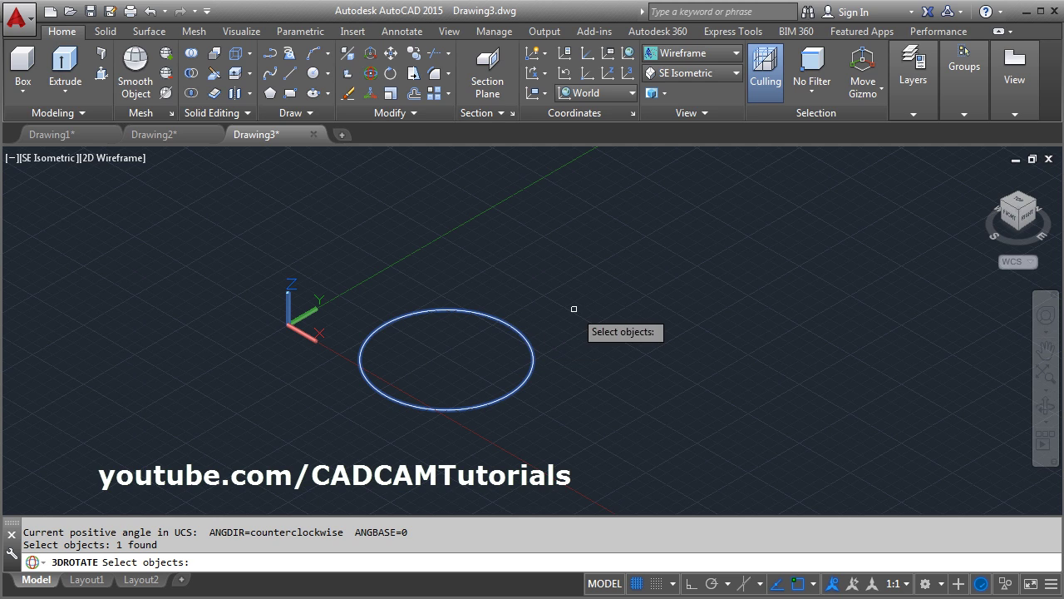
key(Return)
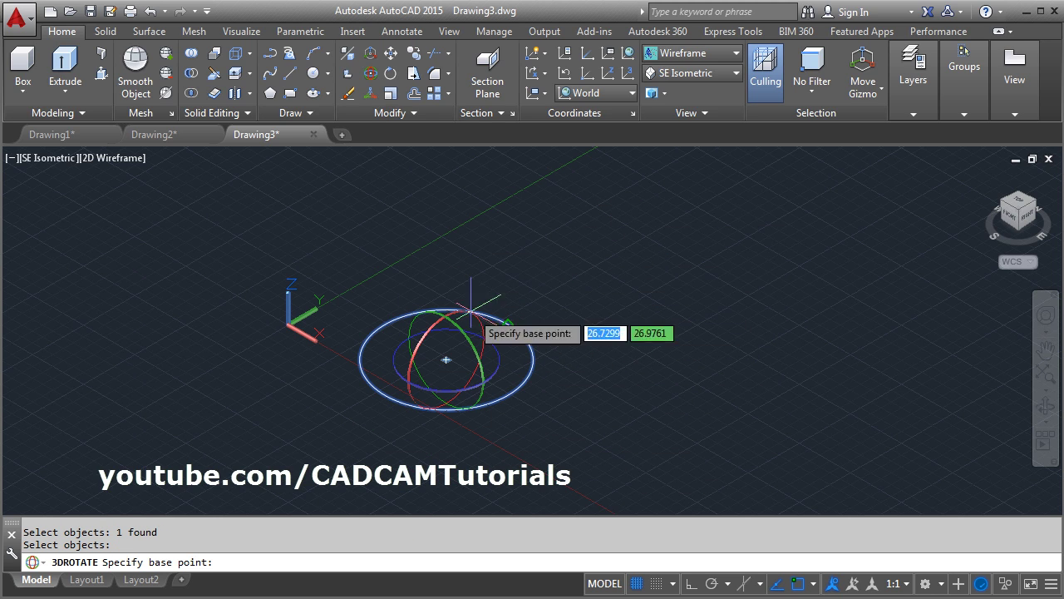
click(420, 345)
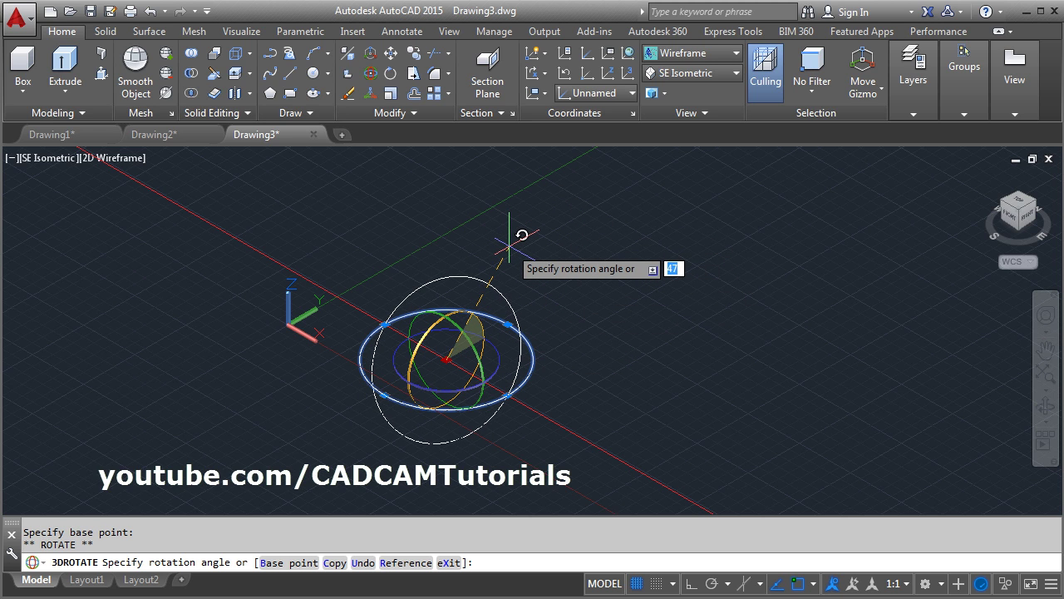
key(Return)
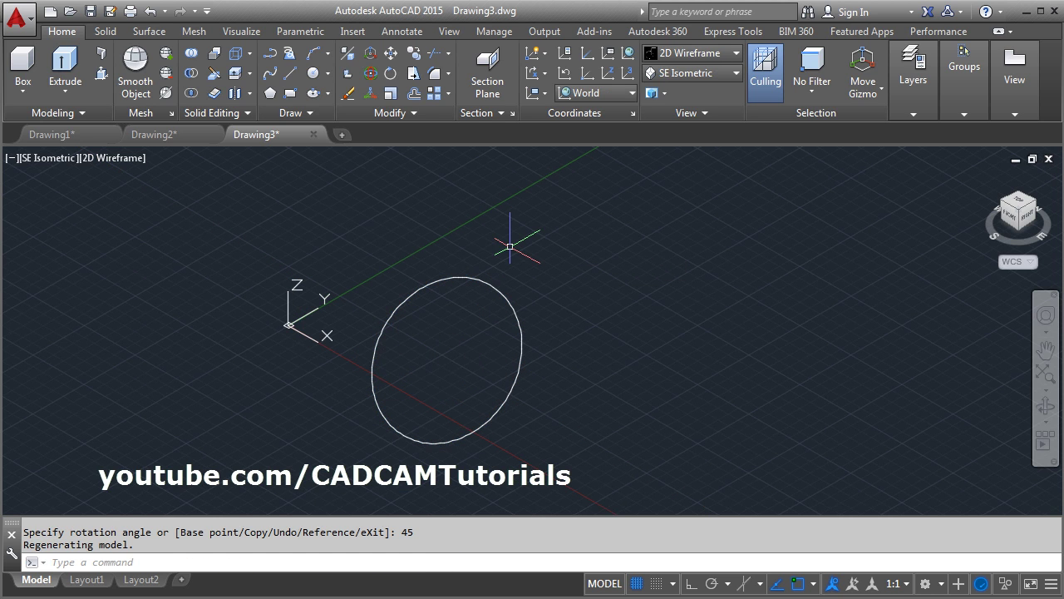
- Set Drawing3 to Top view and compare the rotated circle with the Drawing2 ellipse zoomed to its extents
click(698, 75)
click(682, 91)
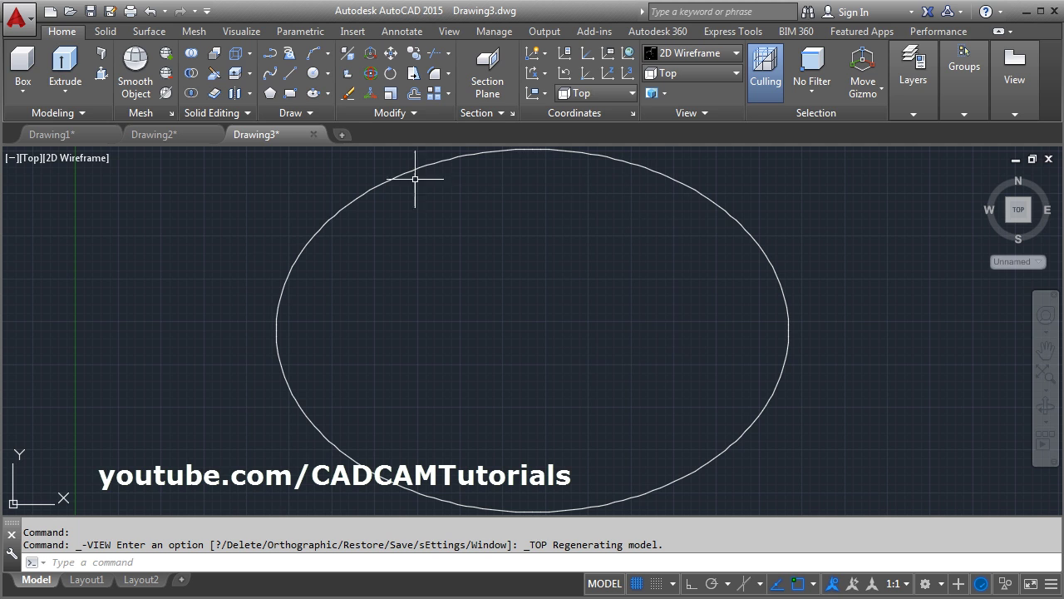
click(171, 135)
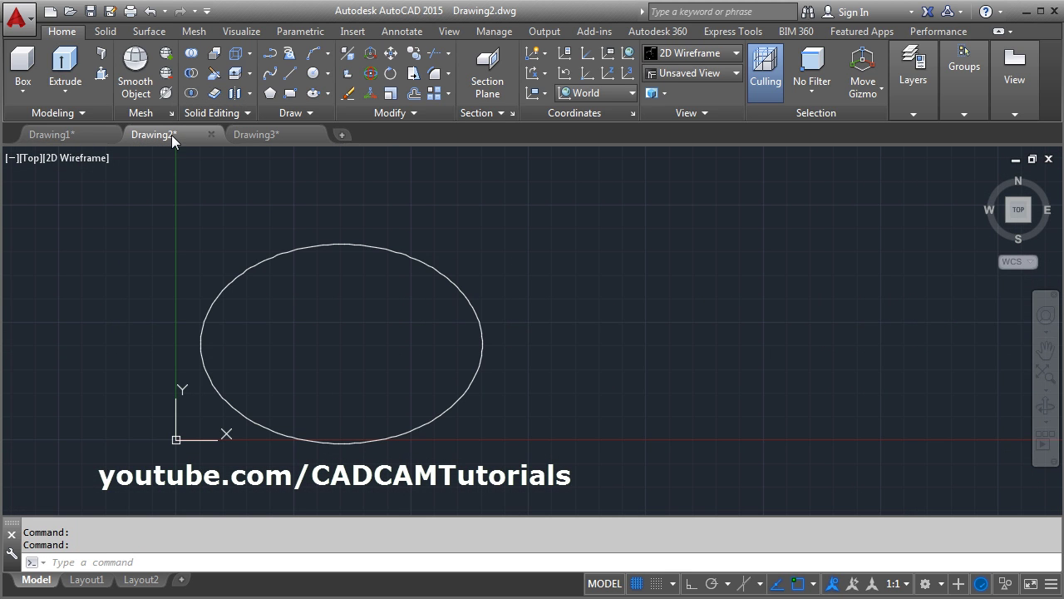
middle_click(349, 233)
middle_click(349, 232)
click(278, 133)
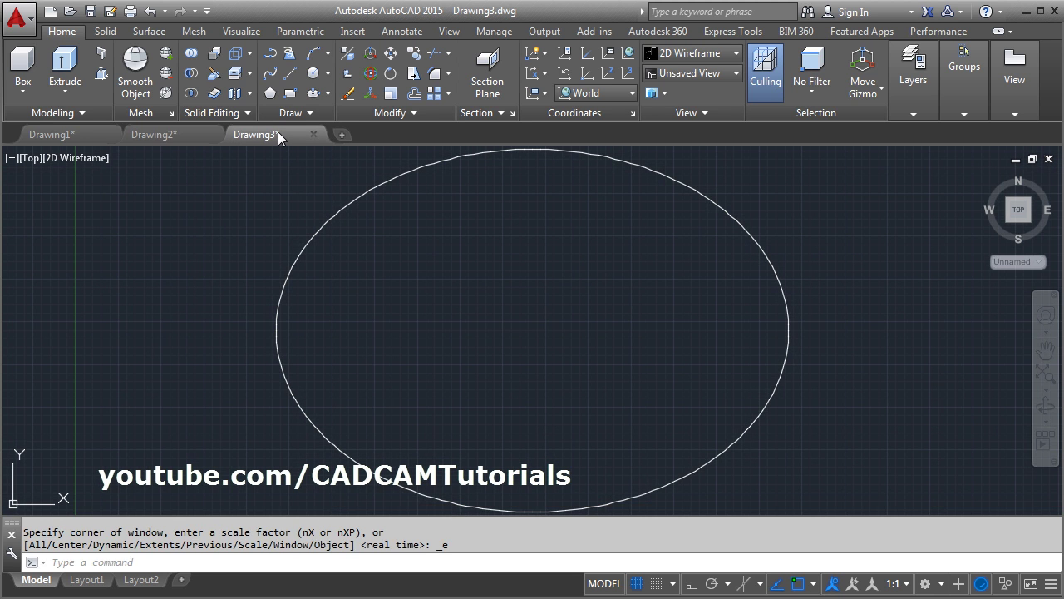
click(170, 134)
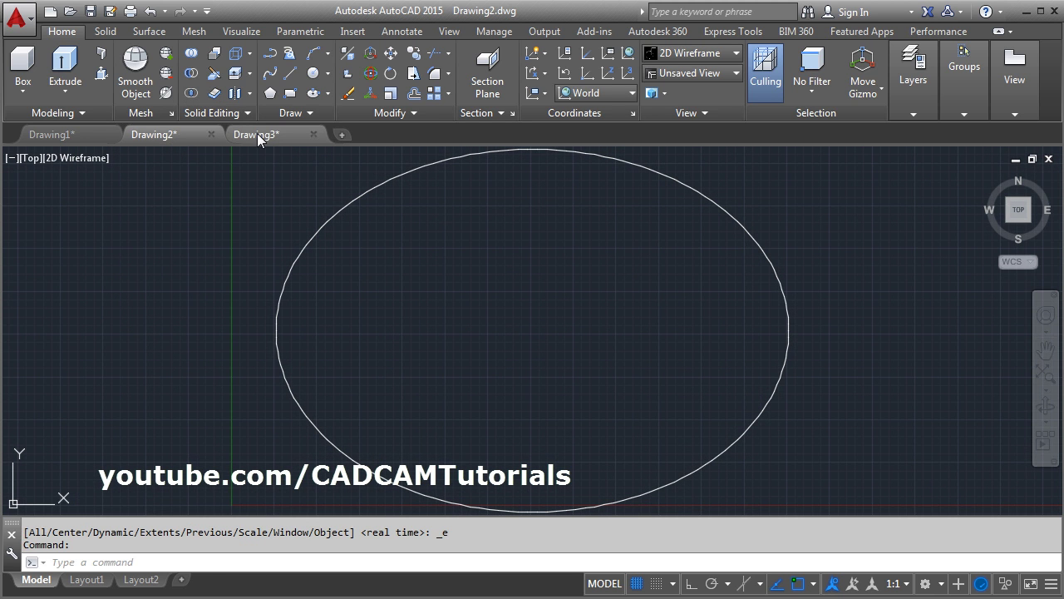
click(260, 134)
click(186, 134)
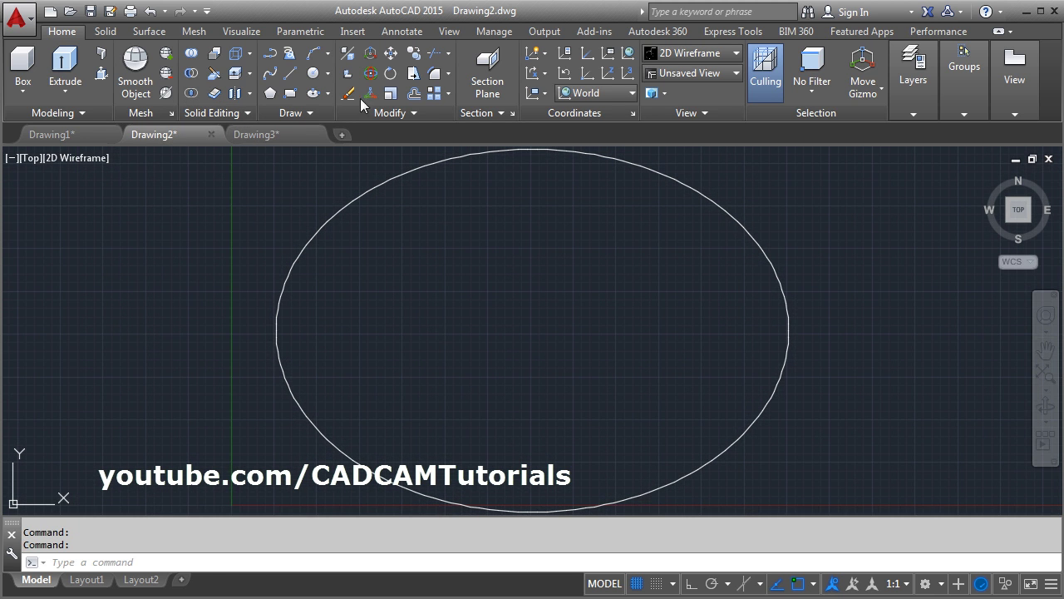
- Tile the open drawings vertically and zoom Drawing3 and Drawing2 to their extents for a side-by-side comparison
click(448, 31)
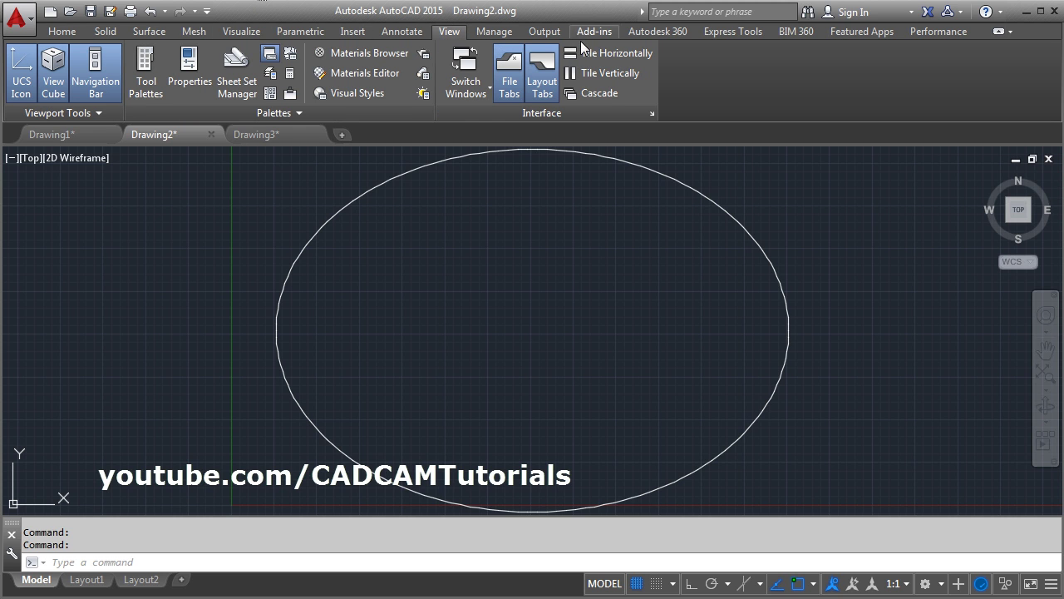
click(605, 73)
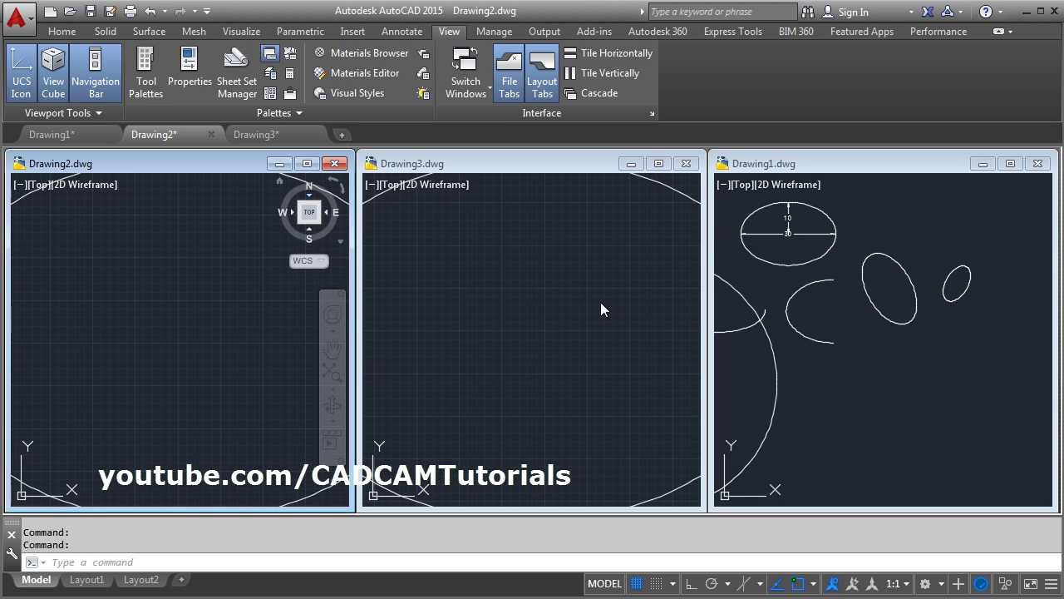
click(580, 325)
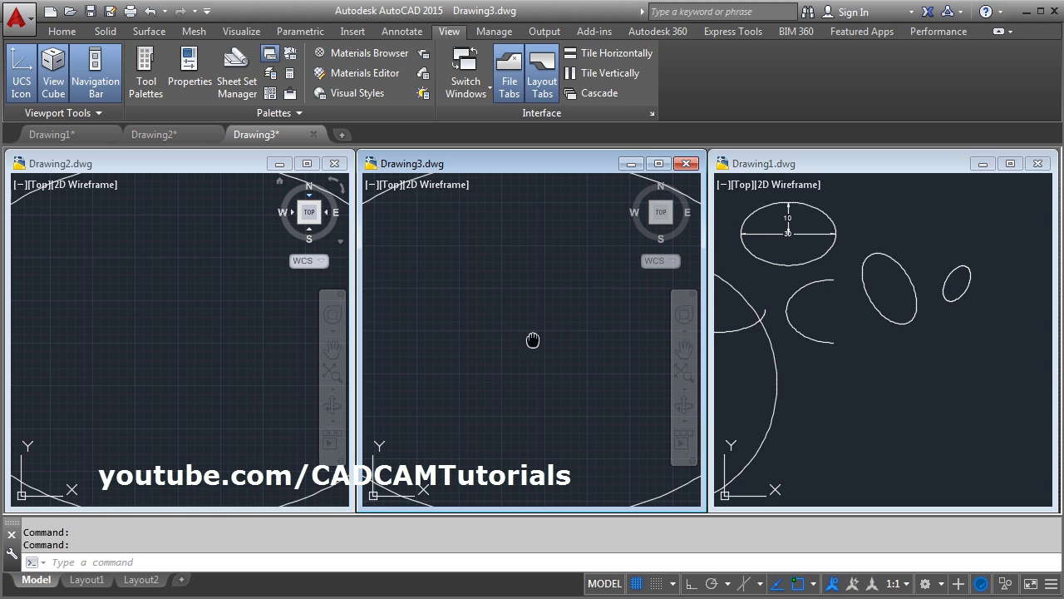
middle_click(533, 339)
middle_click(532, 339)
click(176, 319)
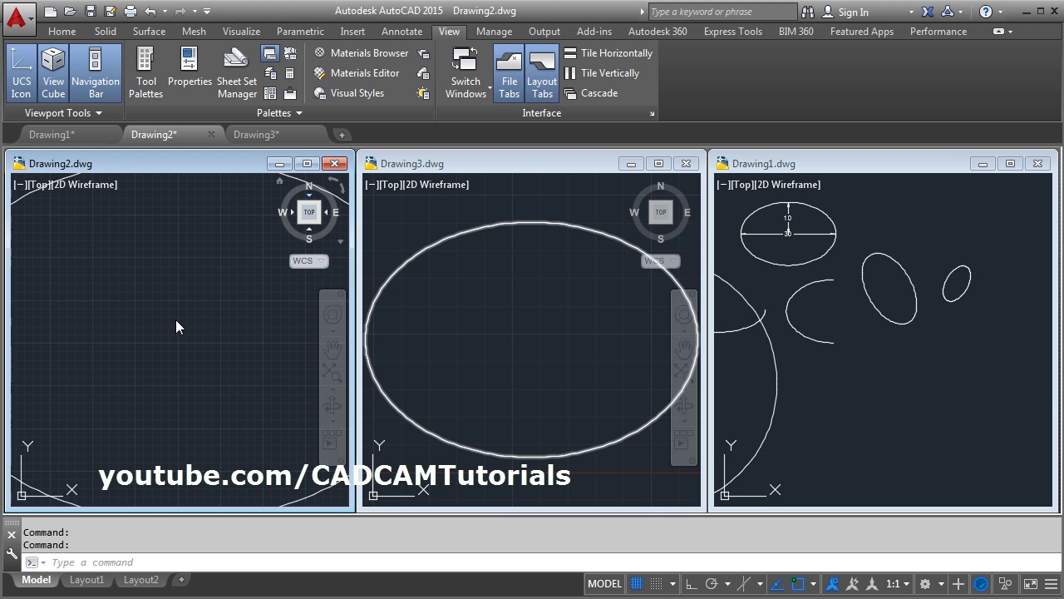
middle_click(177, 315)
middle_click(177, 315)
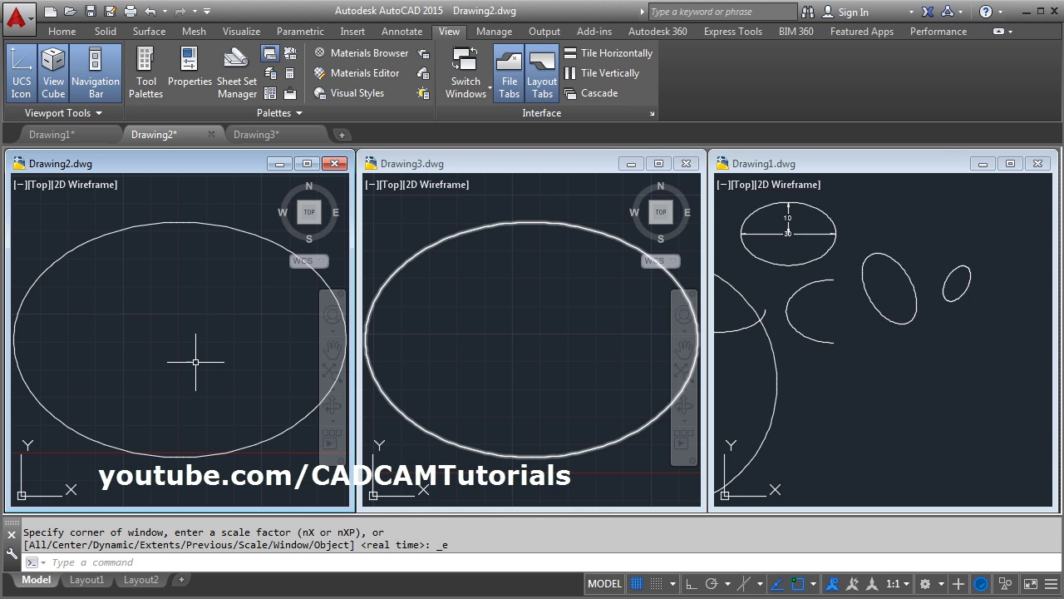
- Maximize Drawing3 and set its view to Right to examine the tilted circle edge-on
click(658, 165)
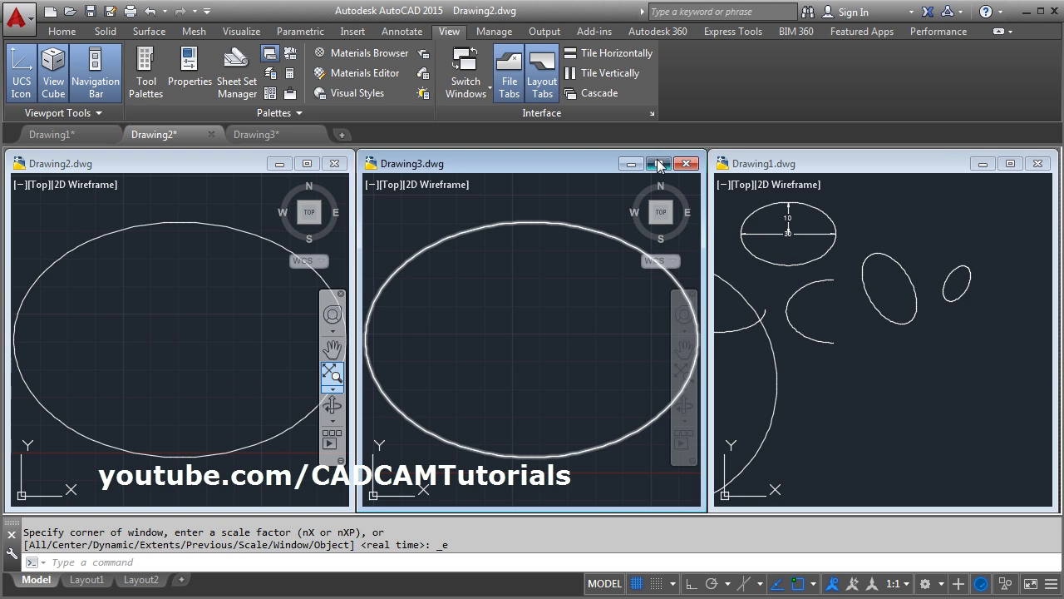
click(63, 32)
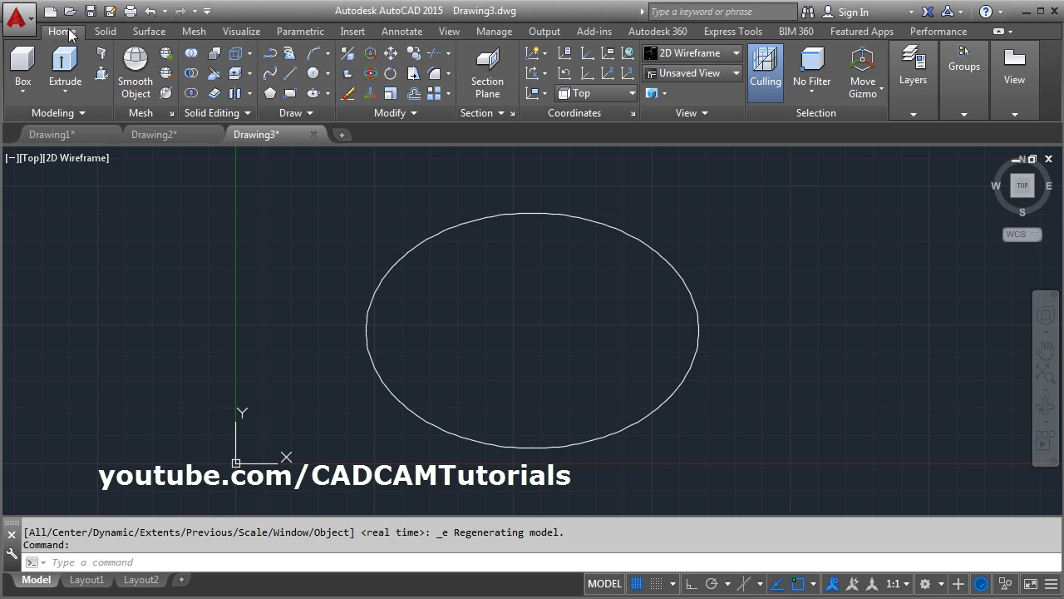
click(699, 72)
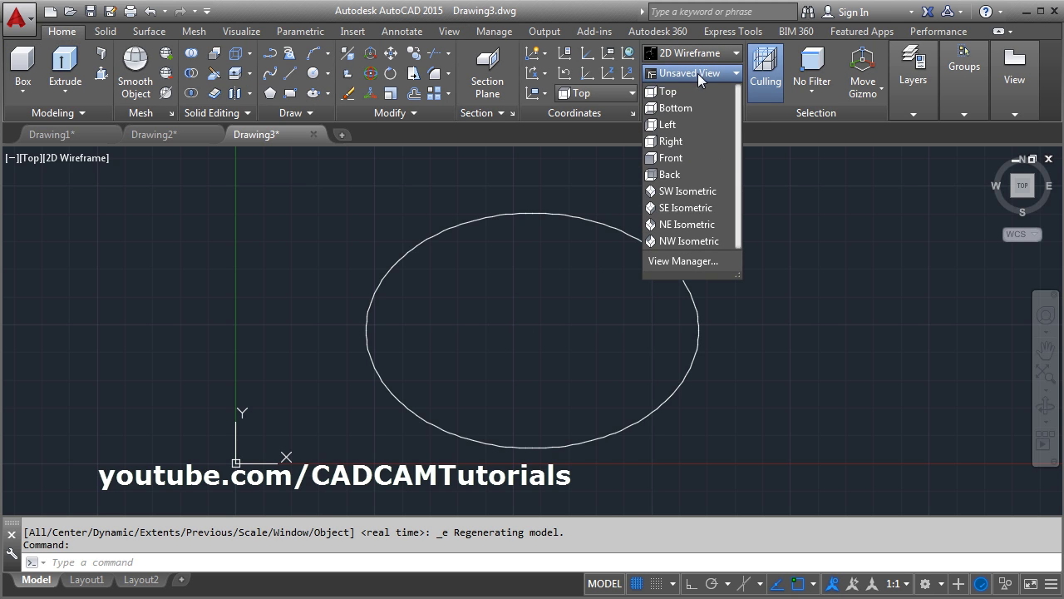
click(675, 142)
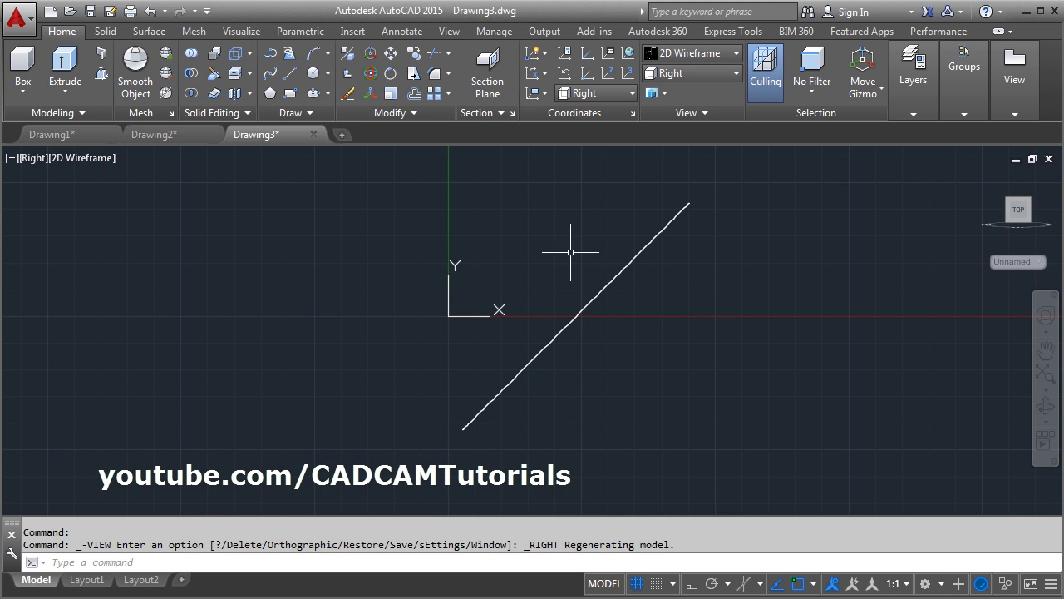
middle_drag(550, 268, 532, 302)
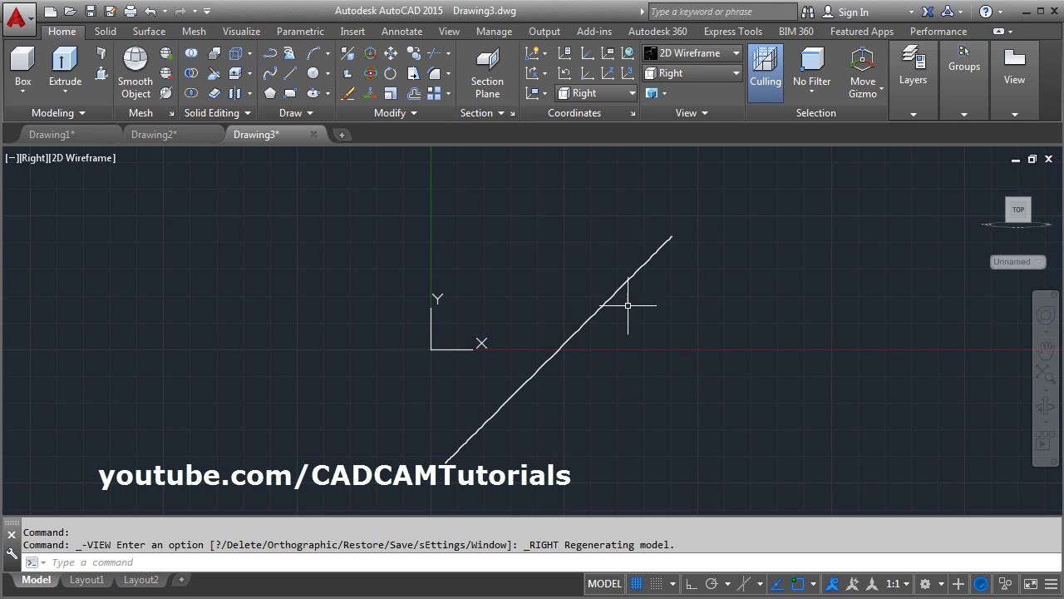
- Switch between Drawing2 and Drawing3 to compare the rotation ellipse with the tilted circle seen edge-on
click(194, 136)
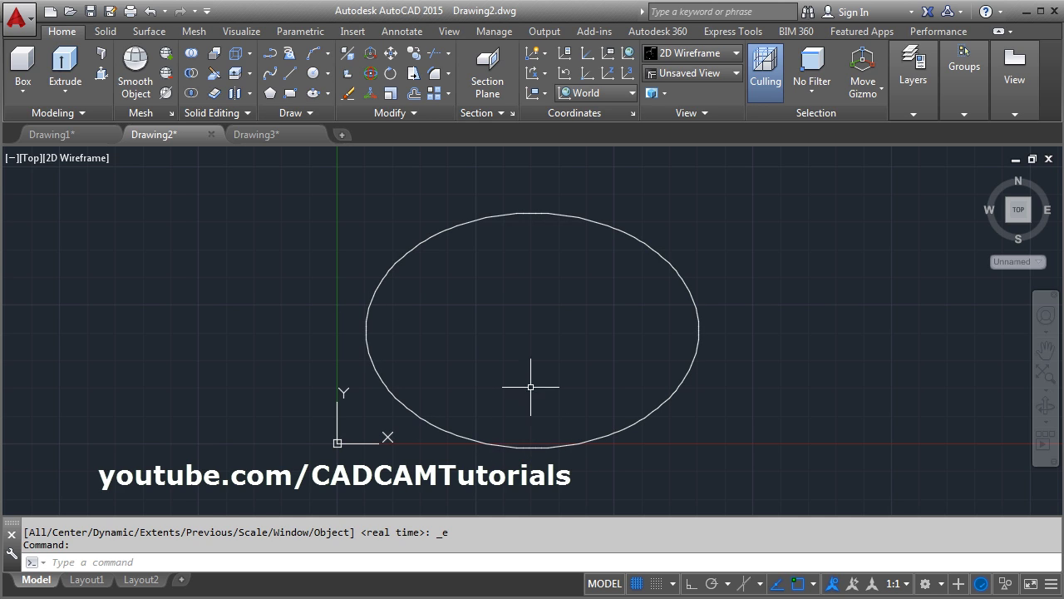
mouse_move(60, 138)
click(283, 135)
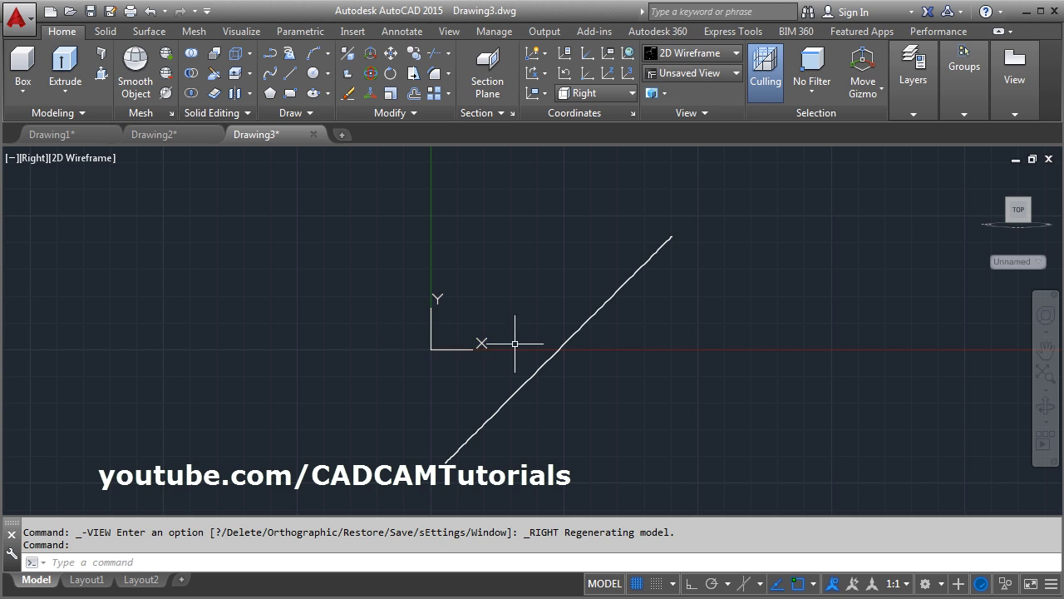
click(155, 134)
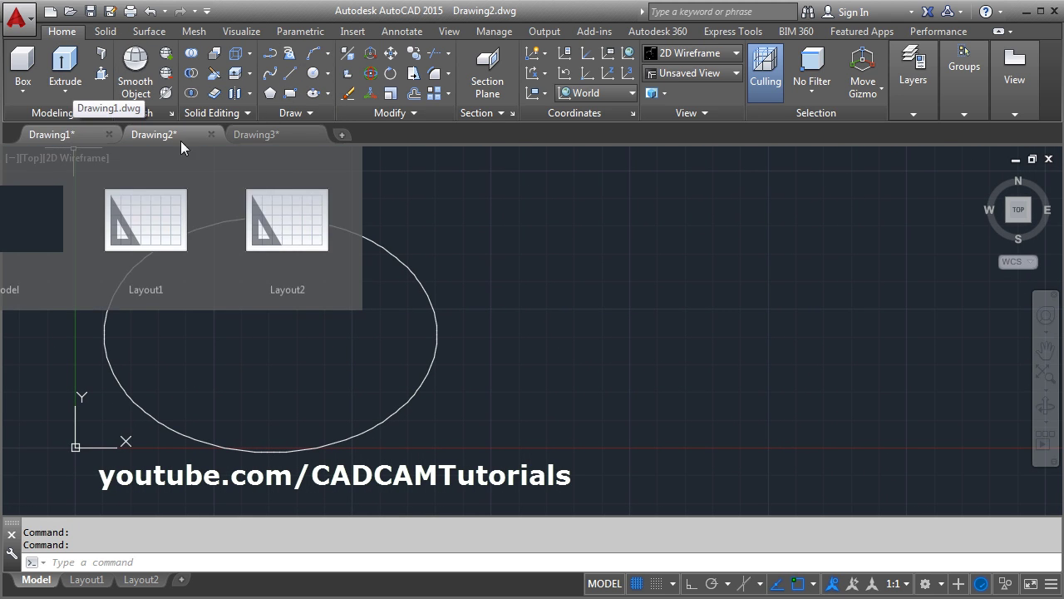
- Try to draw a center-based ellipse in Drawing1 with a horizontal 30-unit half-axis and a 90-degree rotation around the major axis
click(72, 135)
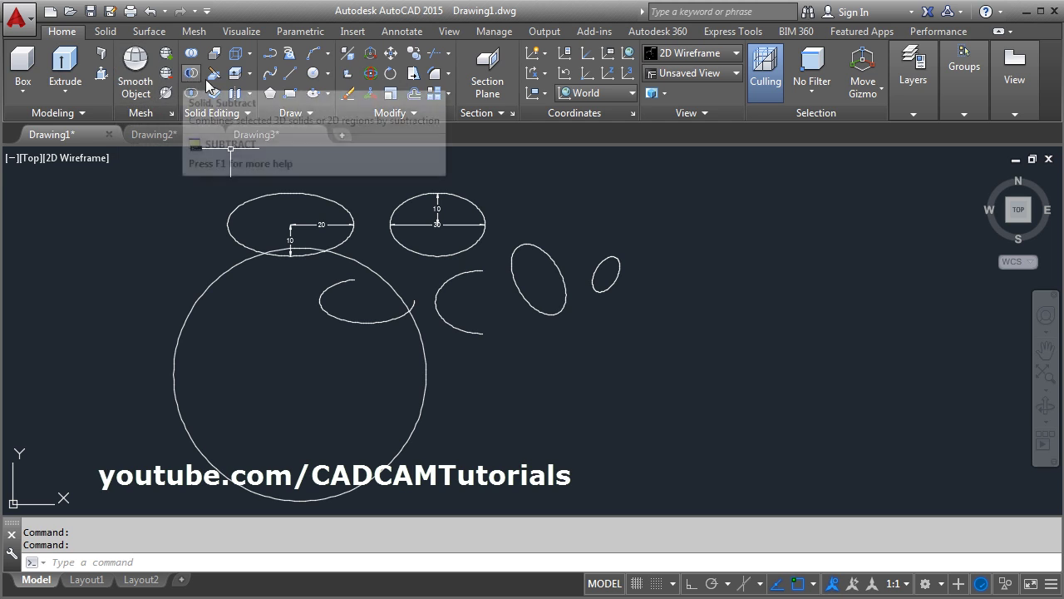
click(310, 94)
click(547, 416)
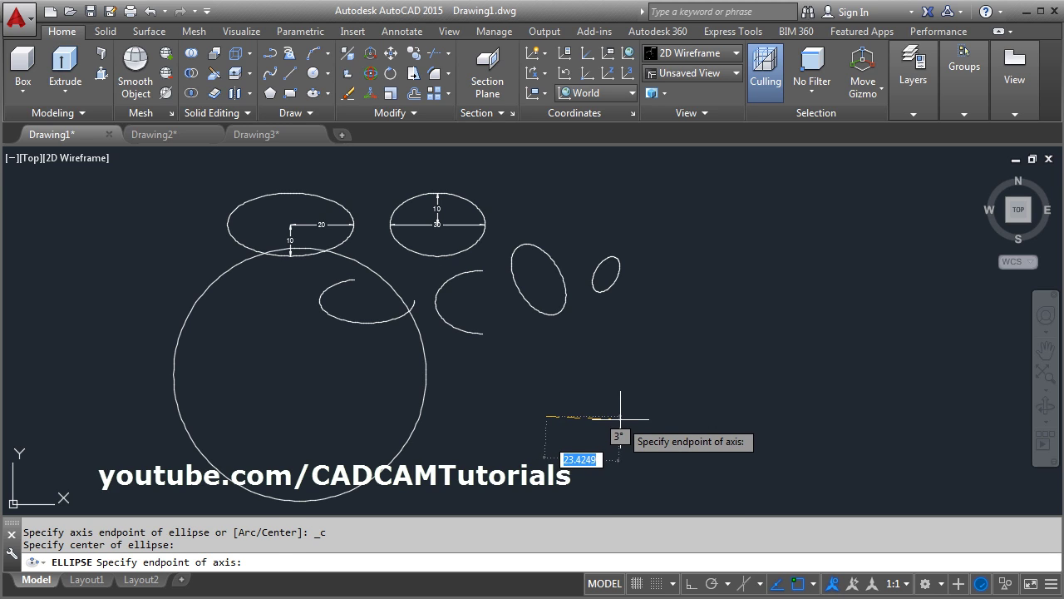
key(F8)
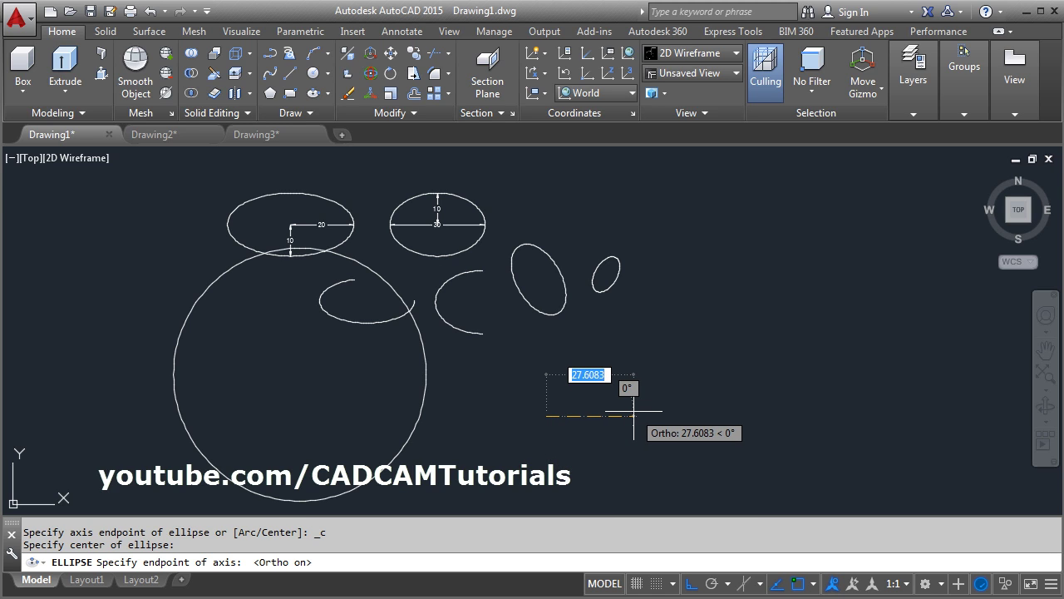
text(30)
key(Return)
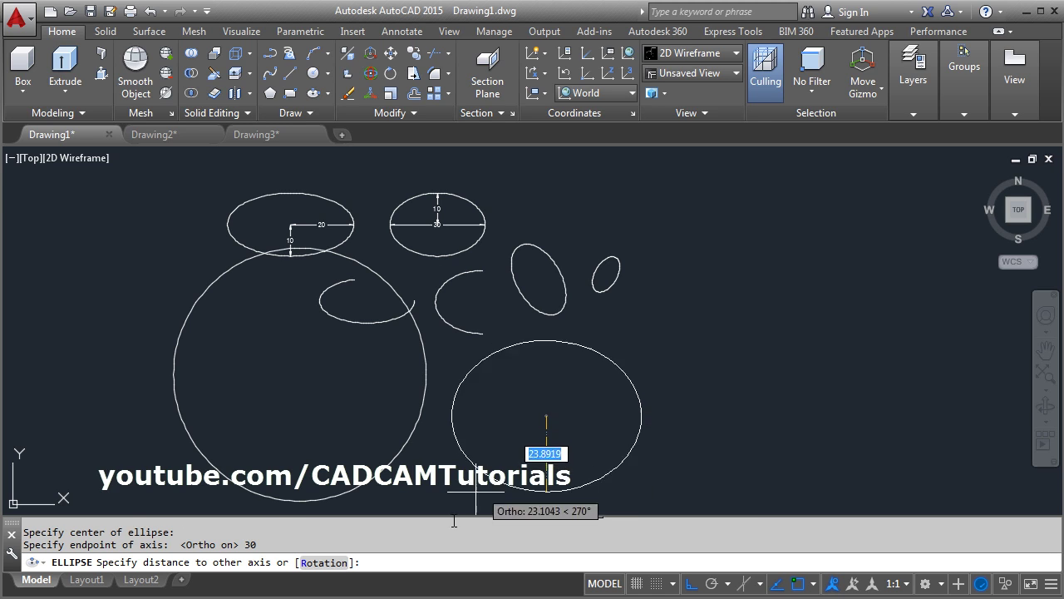
text(R)
key(Return)
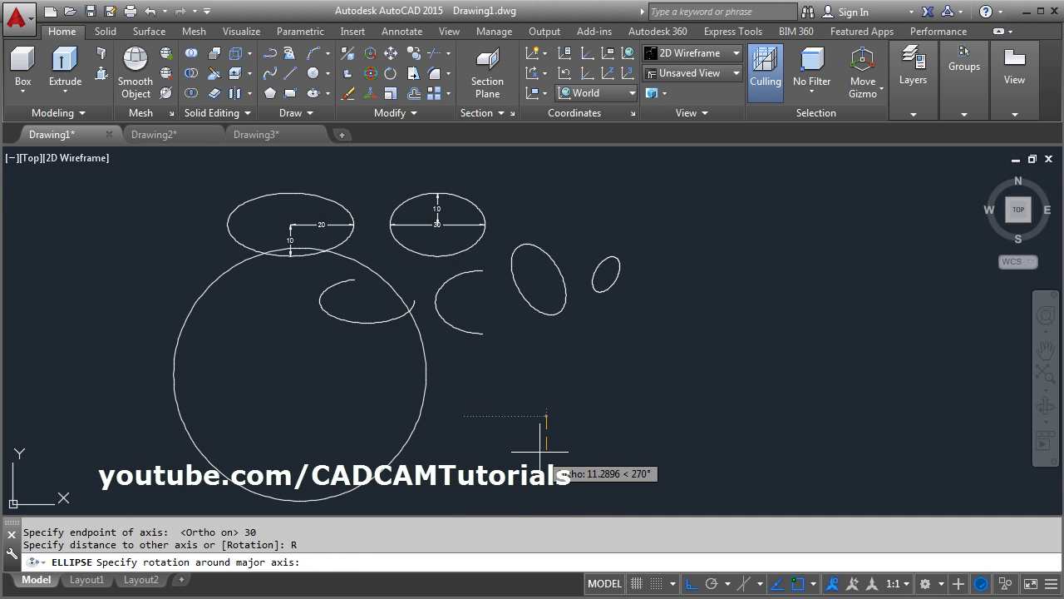
key(F8)
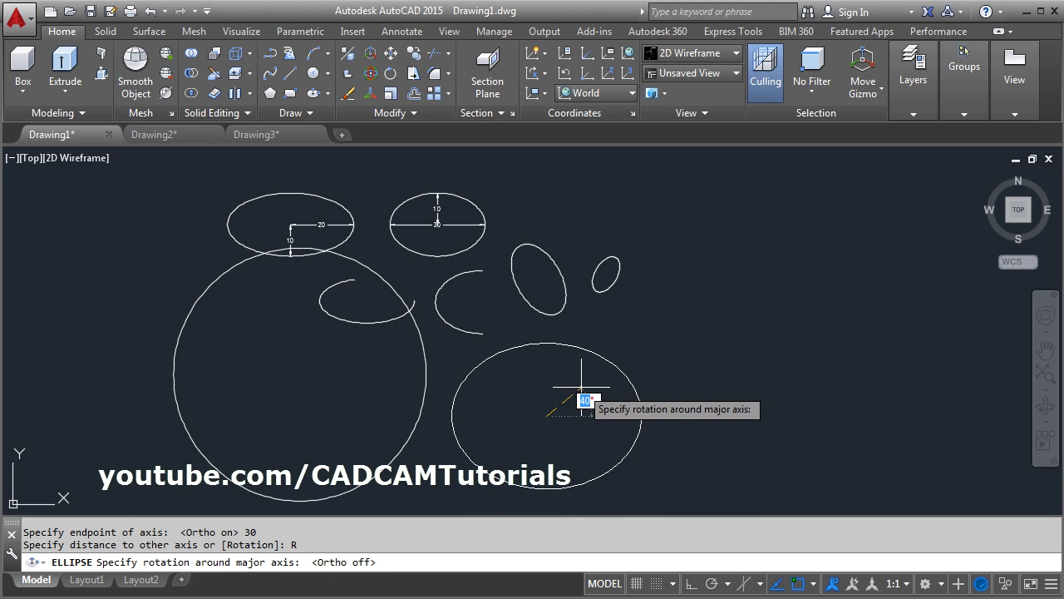
text(90)
key(Return)
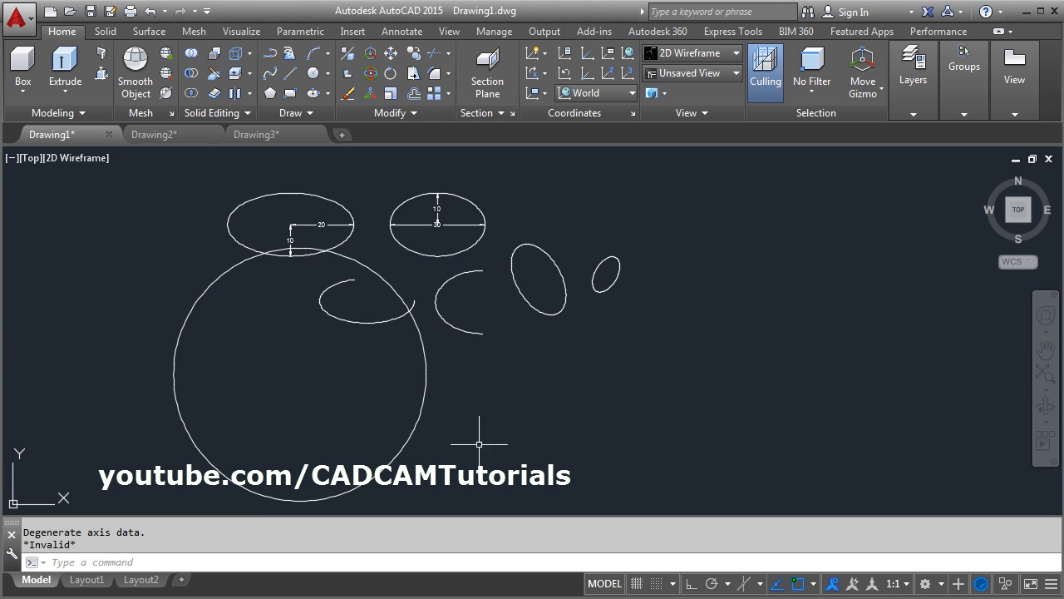
- Review the edge-on circle in Drawing3 and the ellipse in Drawing2, ending back in Drawing1
click(277, 133)
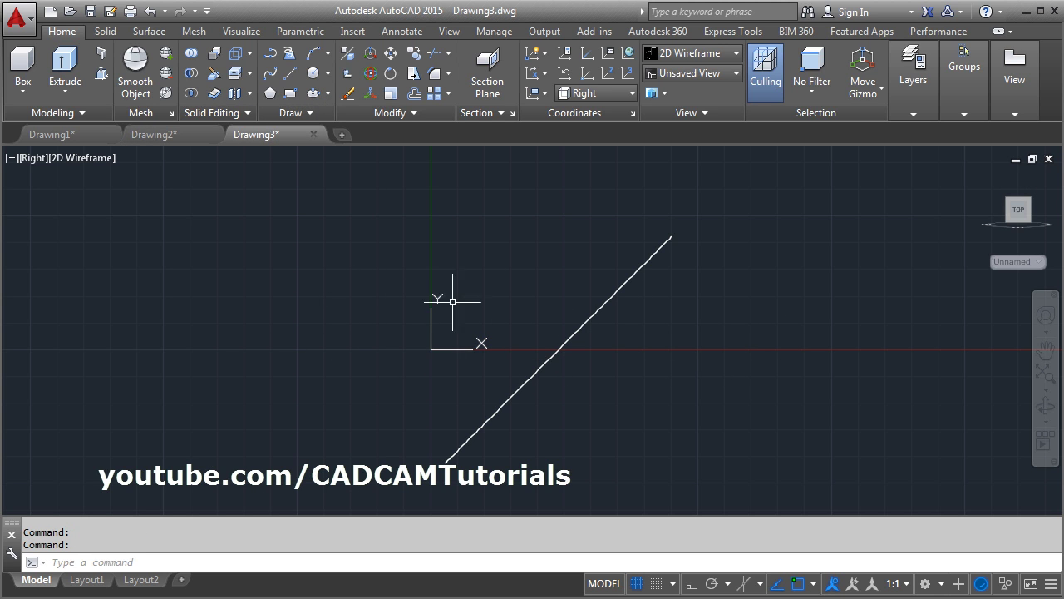
click(156, 136)
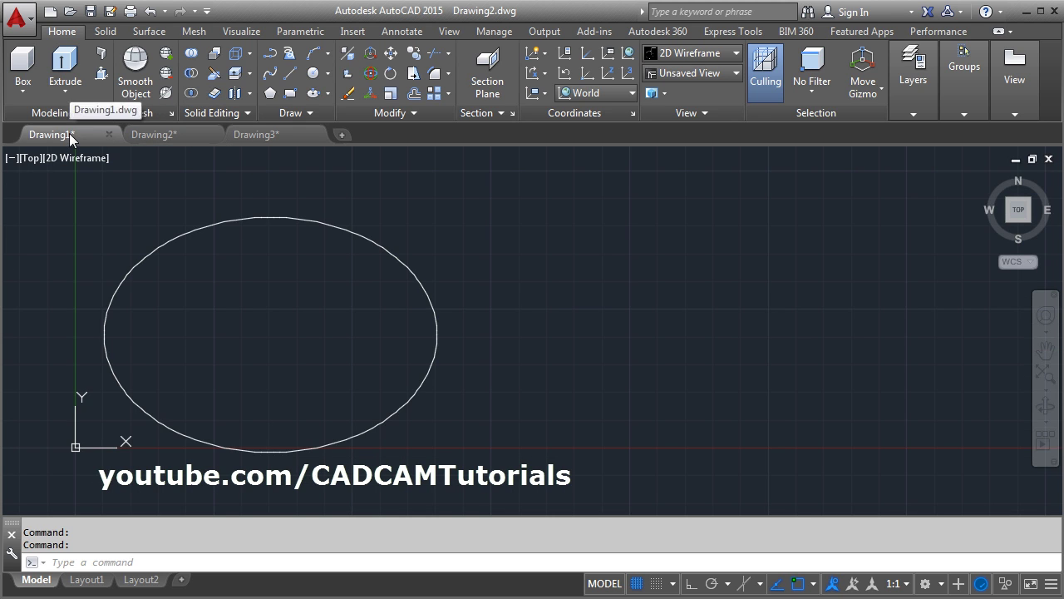
click(69, 134)
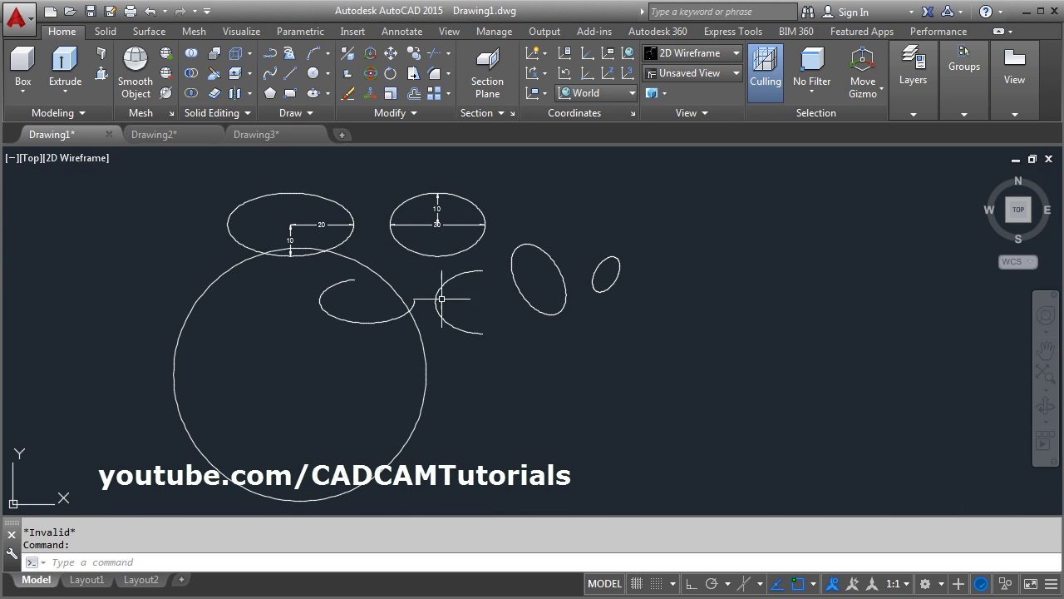
- Erase the large circle from Drawing1 and fit the remaining ellipses and elliptical arcs to the view
text(E)
key(Return)
click(450, 397)
click(344, 392)
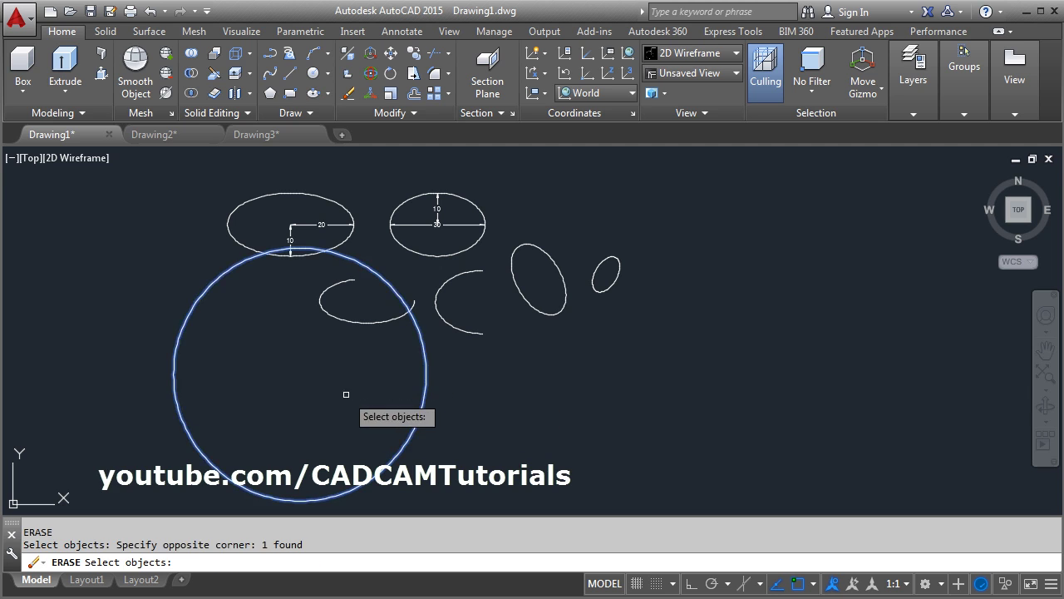
key(Return)
scroll(356, 220, up, 2)
middle_click(380, 360)
middle_click(380, 360)
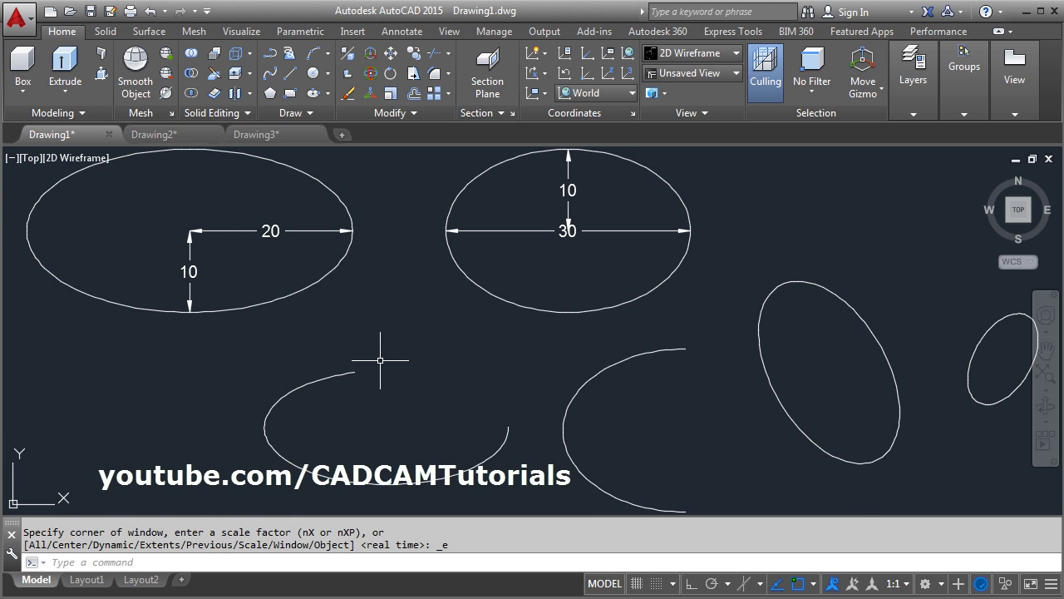